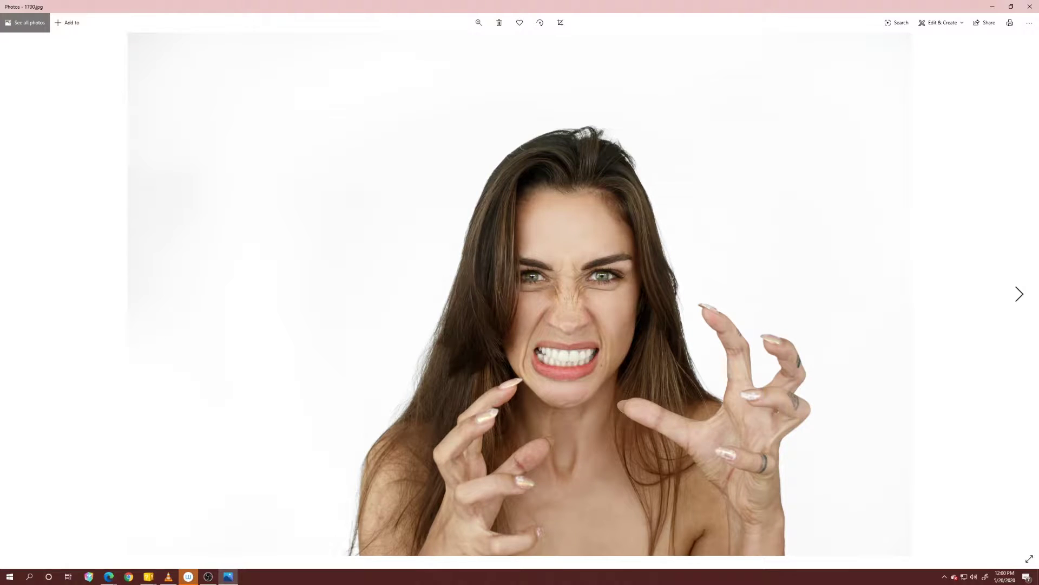
# Step: View the finished zombie image for reference and close the photo viewer
pyautogui.click(1020, 295)
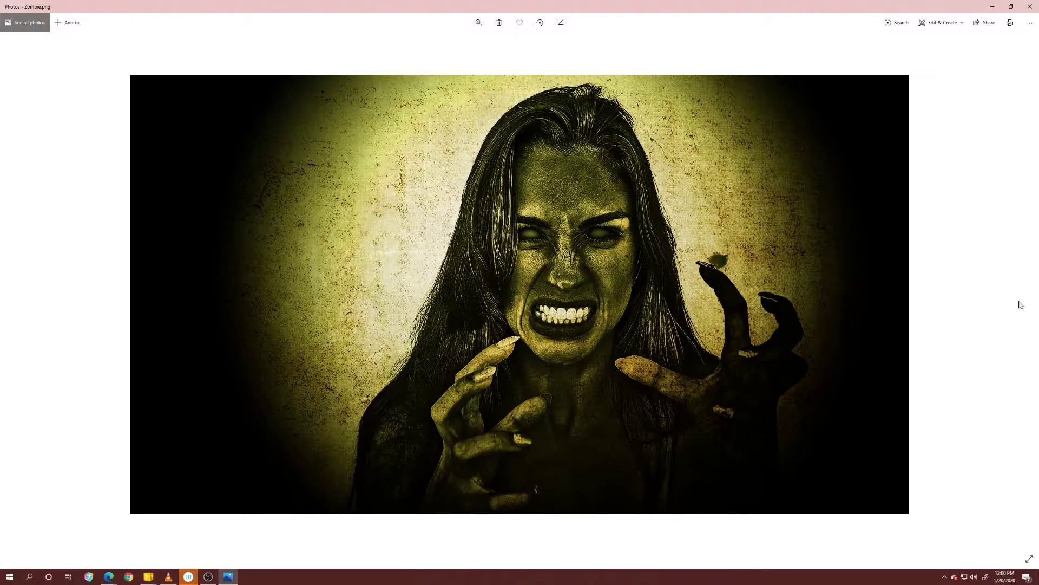
pyautogui.click(1035, 4)
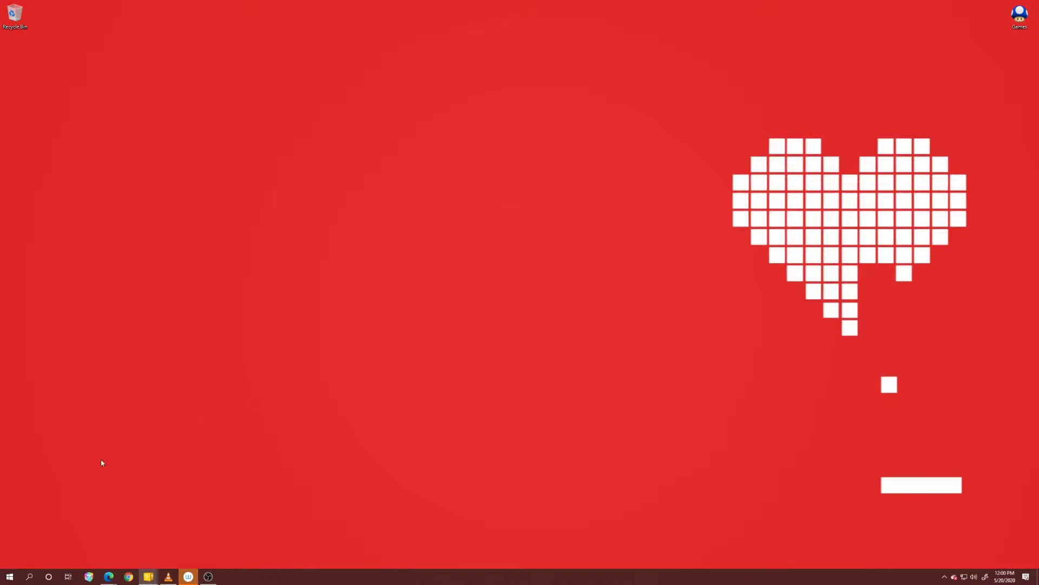
# Step: Launch Adobe Photoshop
pyautogui.click(9, 577)
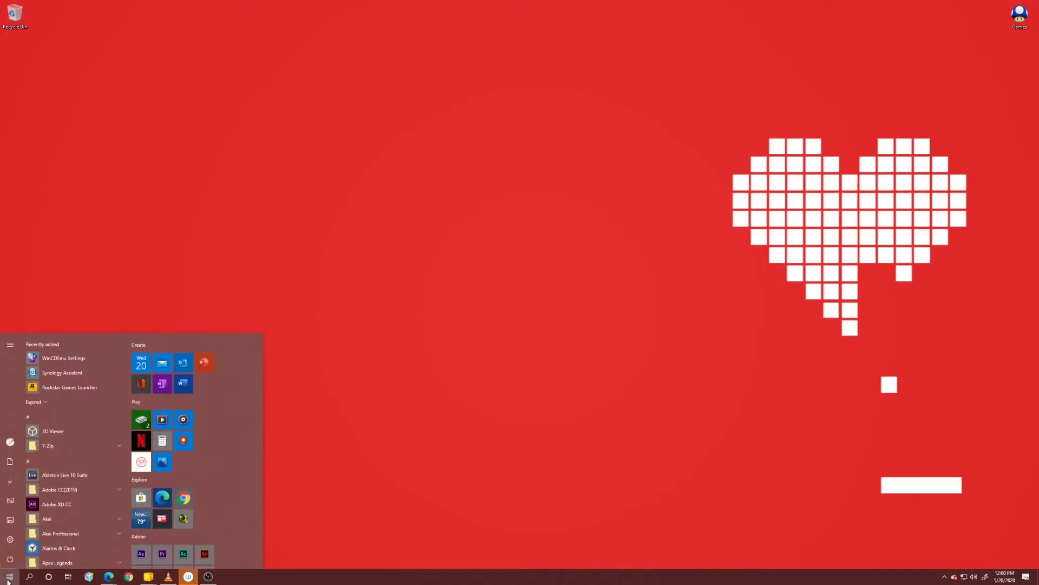
pyautogui.scroll(-3, 190, 517)
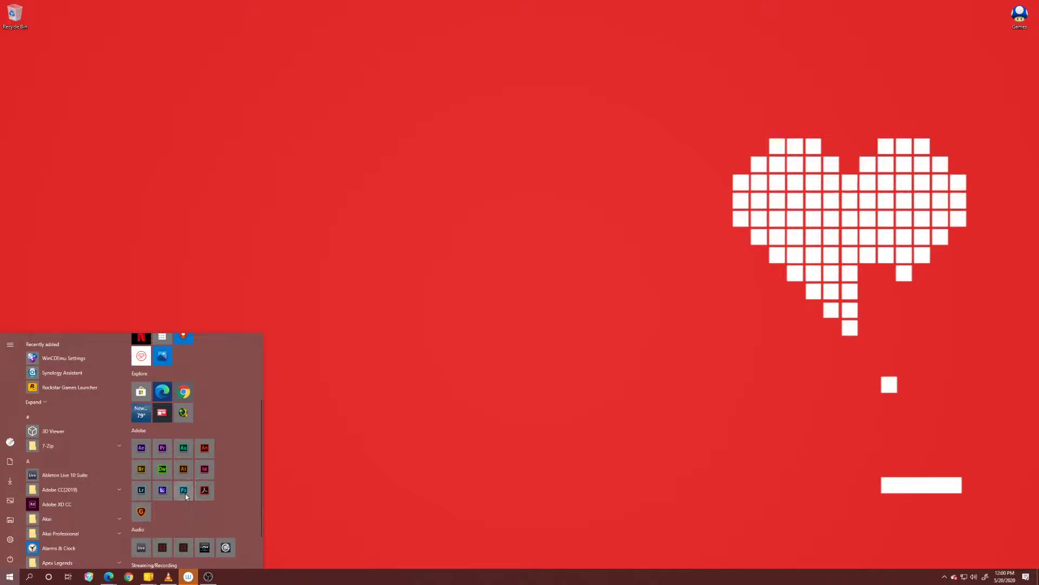
pyautogui.click(183, 490)
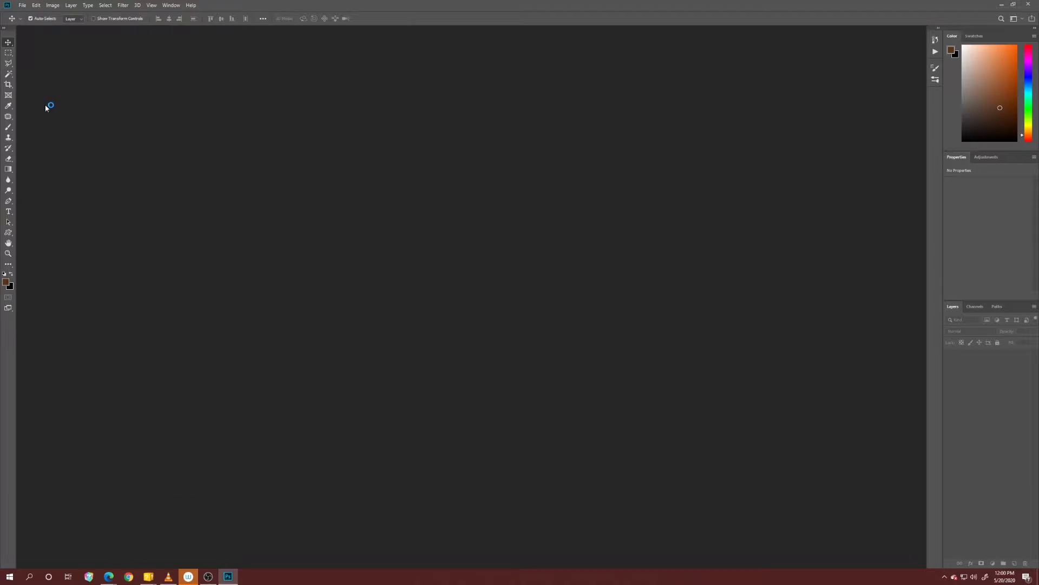
# Step: Create a new document named HDR Zombie, 1920 x 1080 pixels at 600 pixels/inch, RGB Color, with a transparent background
pyautogui.click(23, 5)
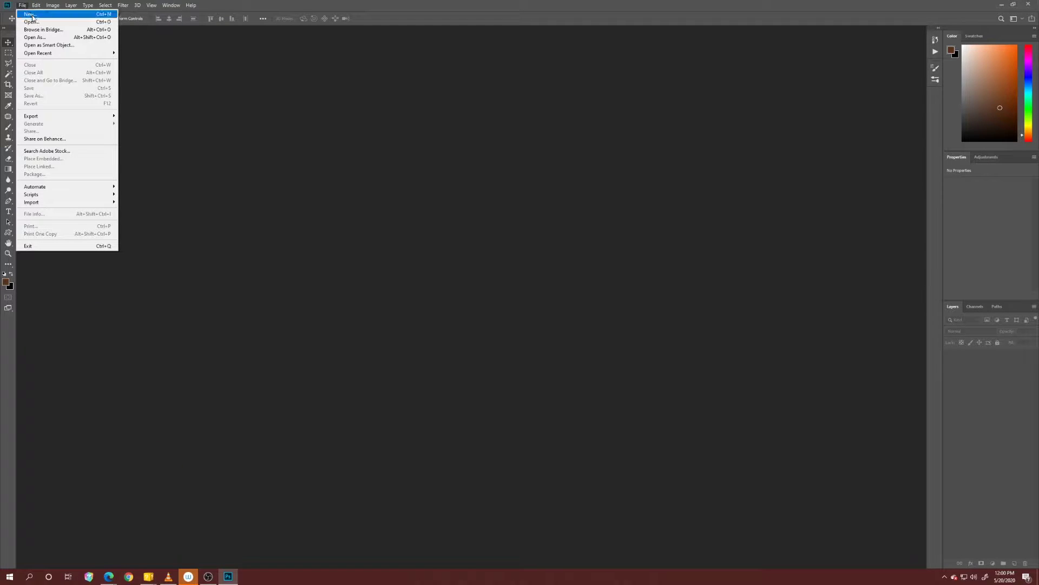
pyautogui.click(32, 16)
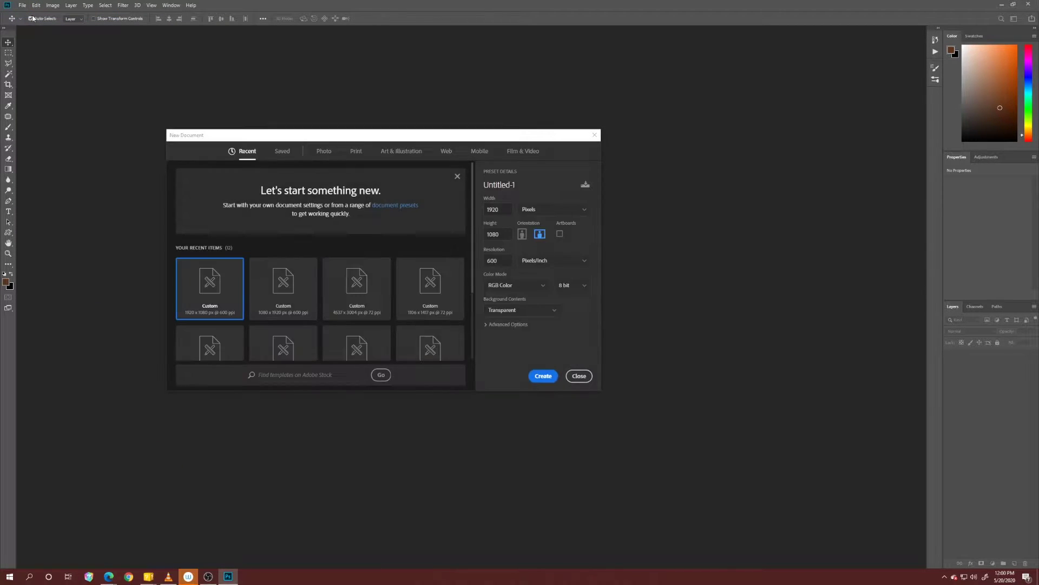
pyautogui.doubleClick(515, 185)
pyautogui.write('HDR Zombie')
pyautogui.click(544, 375)
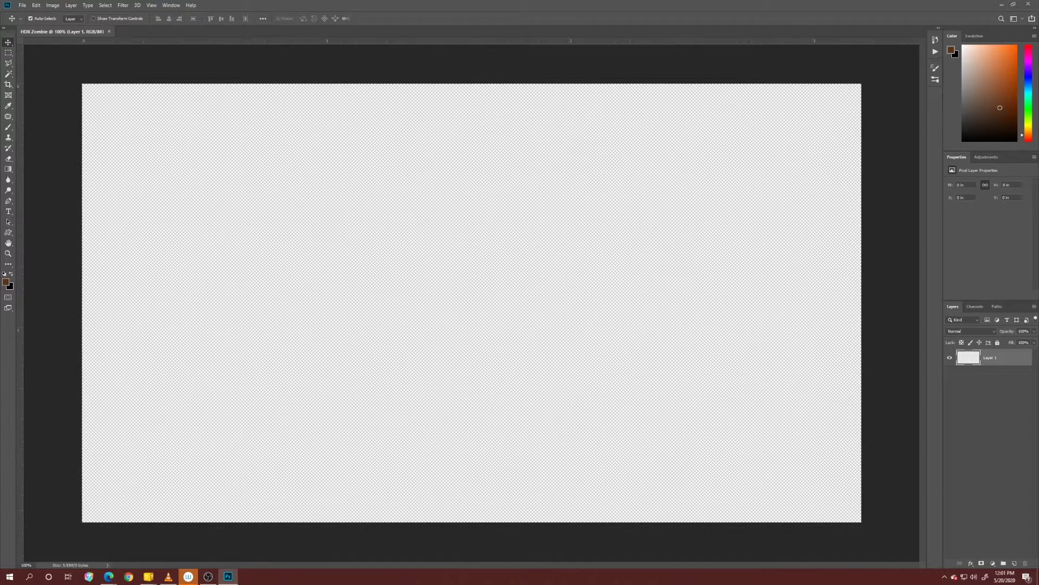
# Step: Place the 1700 photo of the snarling woman and scale it to about 17% so it covers the whole canvas
pyautogui.moveTo(297, 246); pyautogui.dragTo(487, 314)
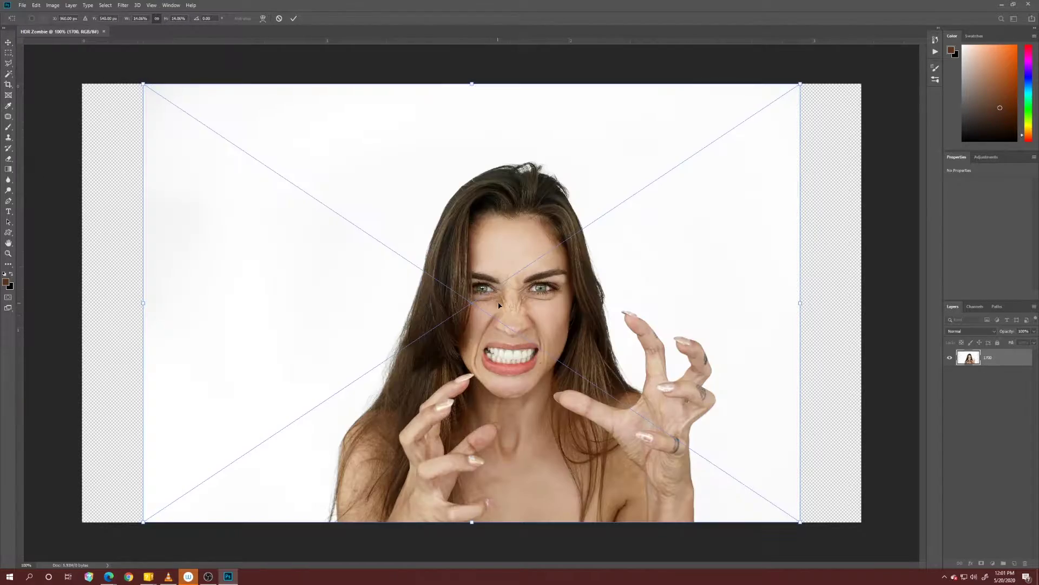
pyautogui.scroll(-5, 499, 306)
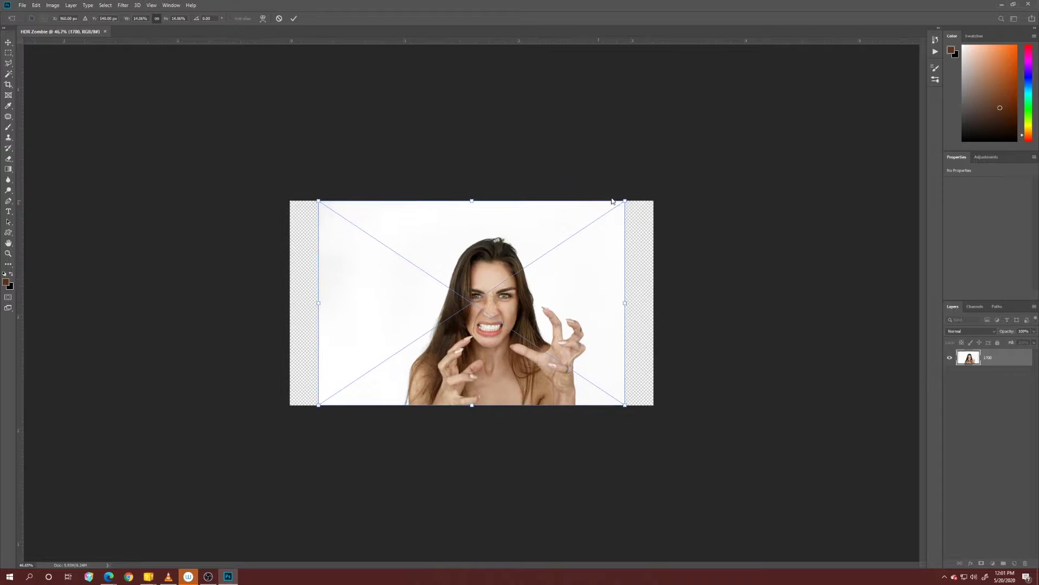
pyautogui.moveTo(318, 201); pyautogui.dragTo(261, 163)
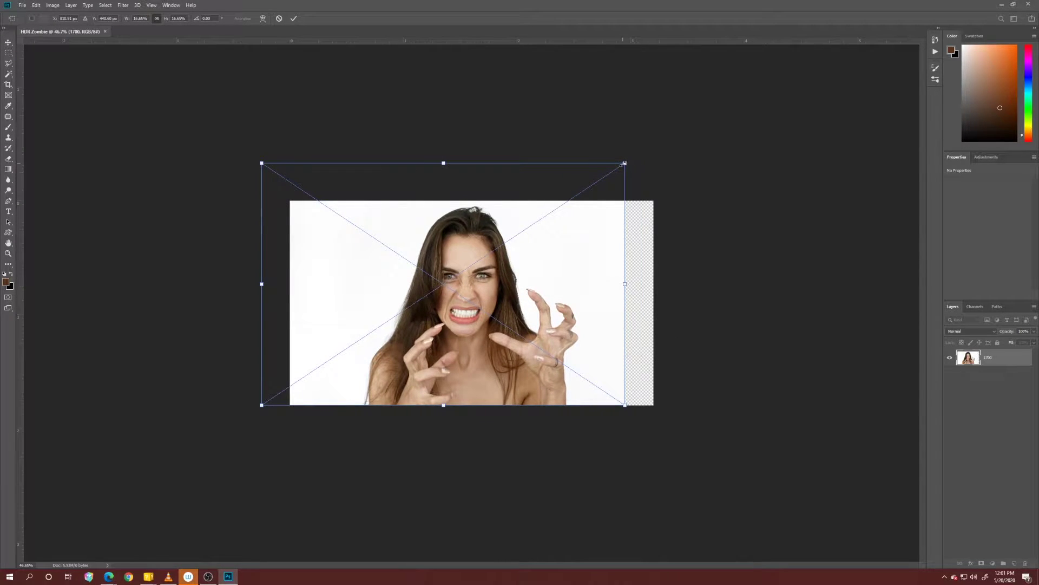
pyautogui.moveTo(624, 163); pyautogui.dragTo(658, 140)
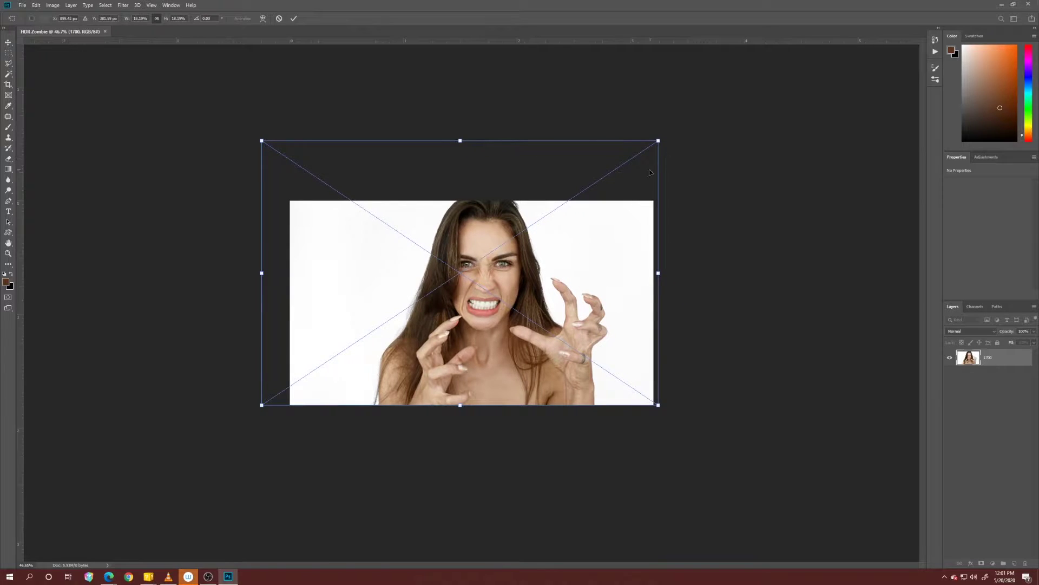
pyautogui.moveTo(261, 141); pyautogui.dragTo(282, 165)
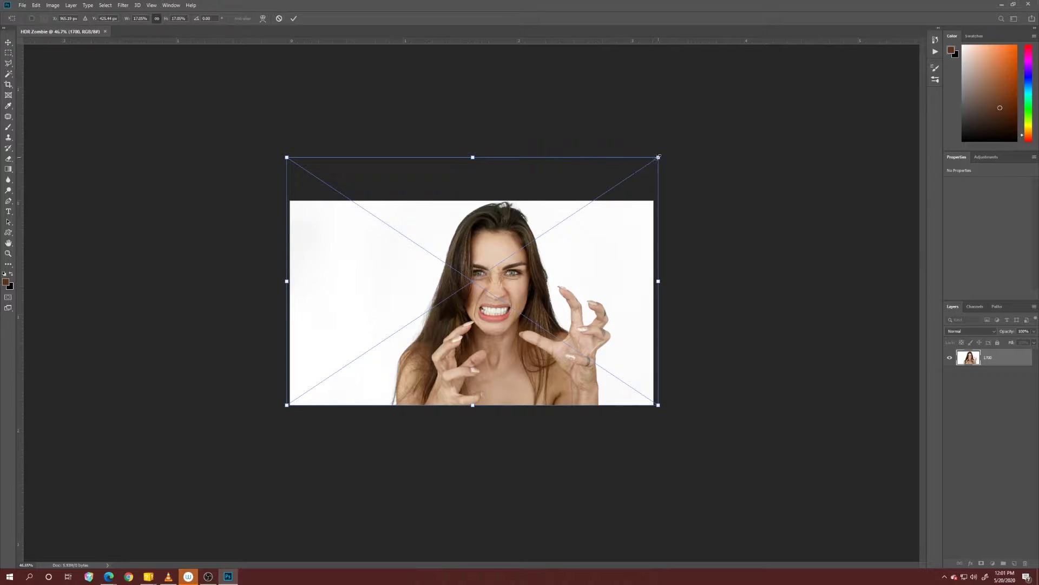
pyautogui.moveTo(658, 157); pyautogui.dragTo(655, 158)
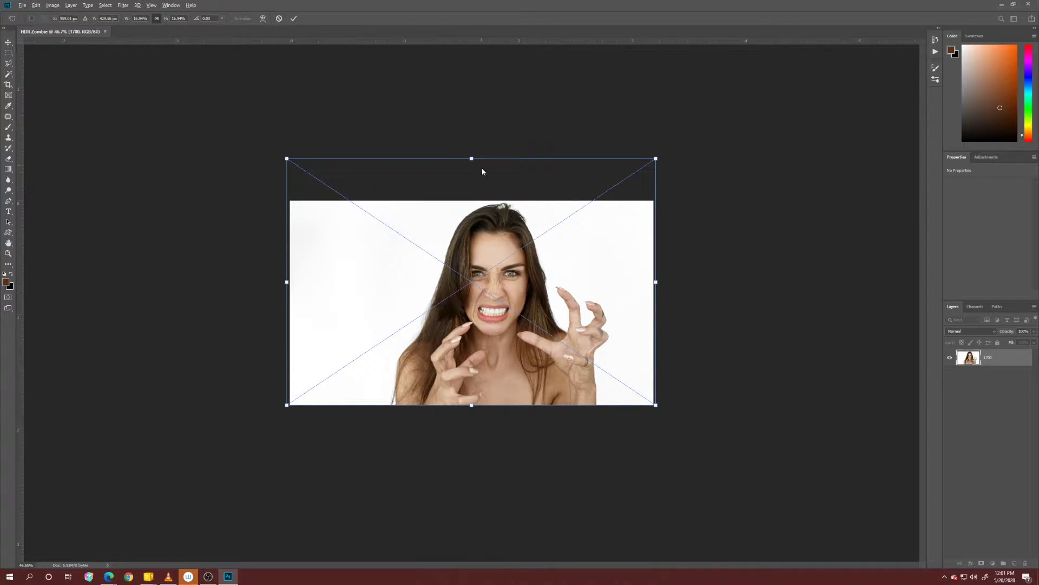
pyautogui.scroll(5, 482, 172)
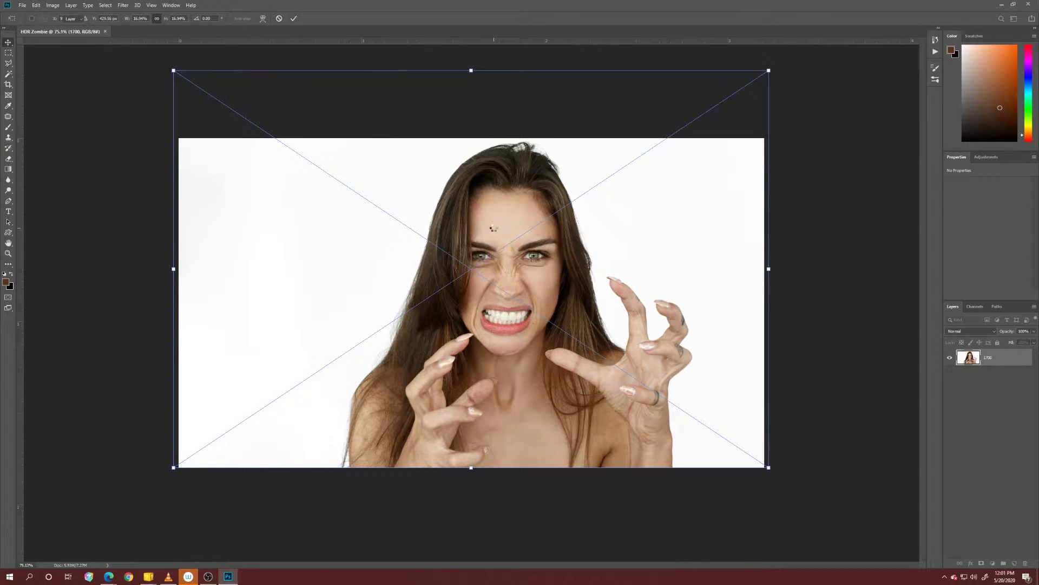
pyautogui.press('Return')
pyautogui.scroll(-1, 510, 213)
pyautogui.scroll(-1, 510, 213)
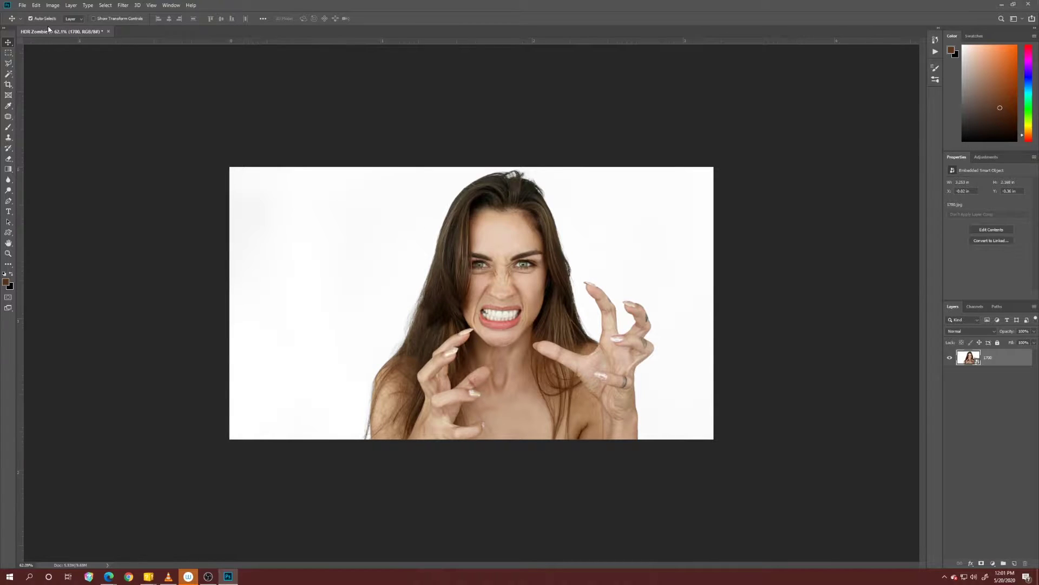
# Step: Convert the document to Lab Color mode without rasterizing the smart object
pyautogui.click(53, 5)
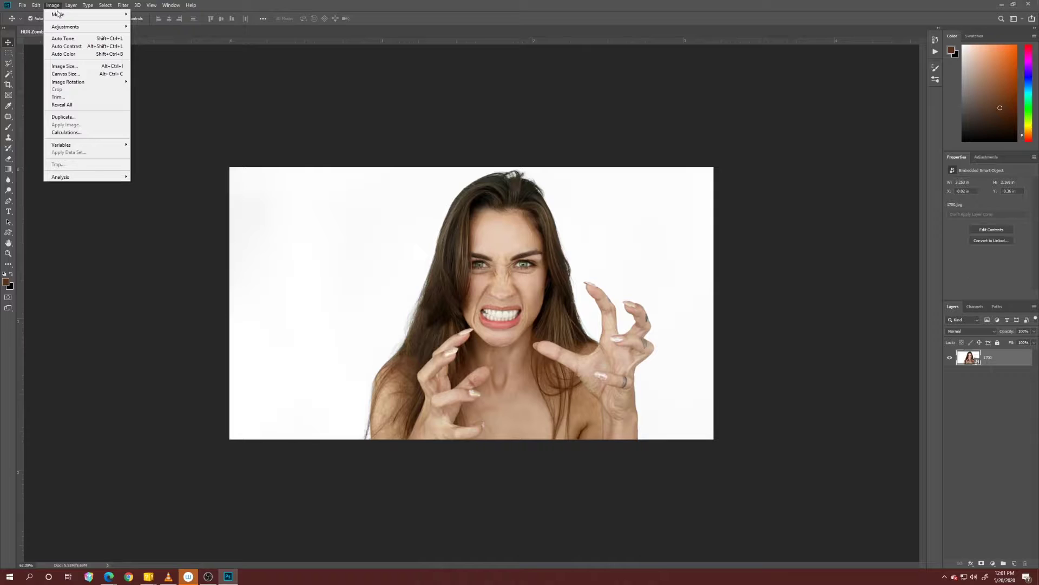
pyautogui.moveTo(58, 15)
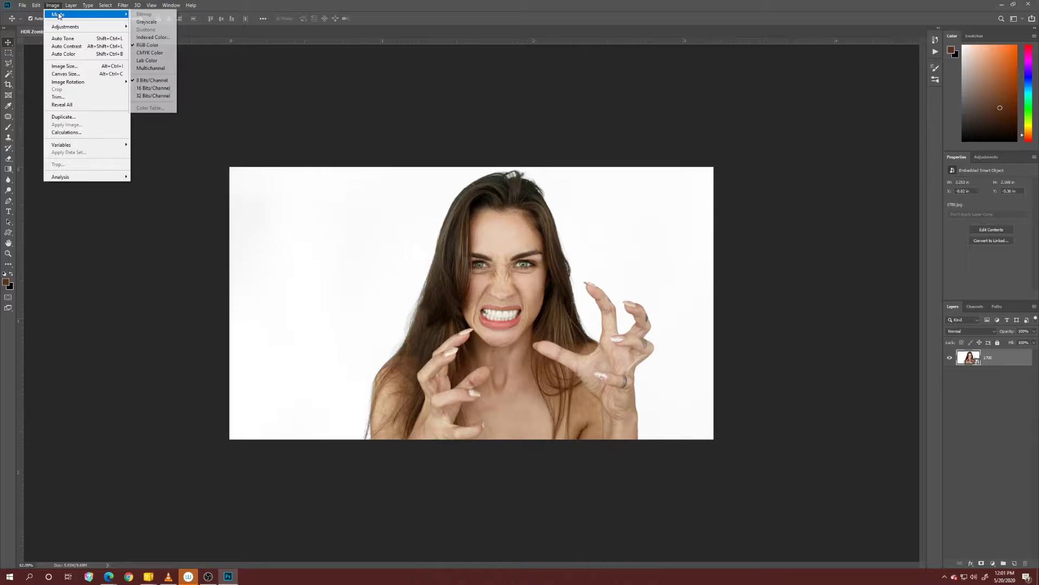
pyautogui.click(152, 62)
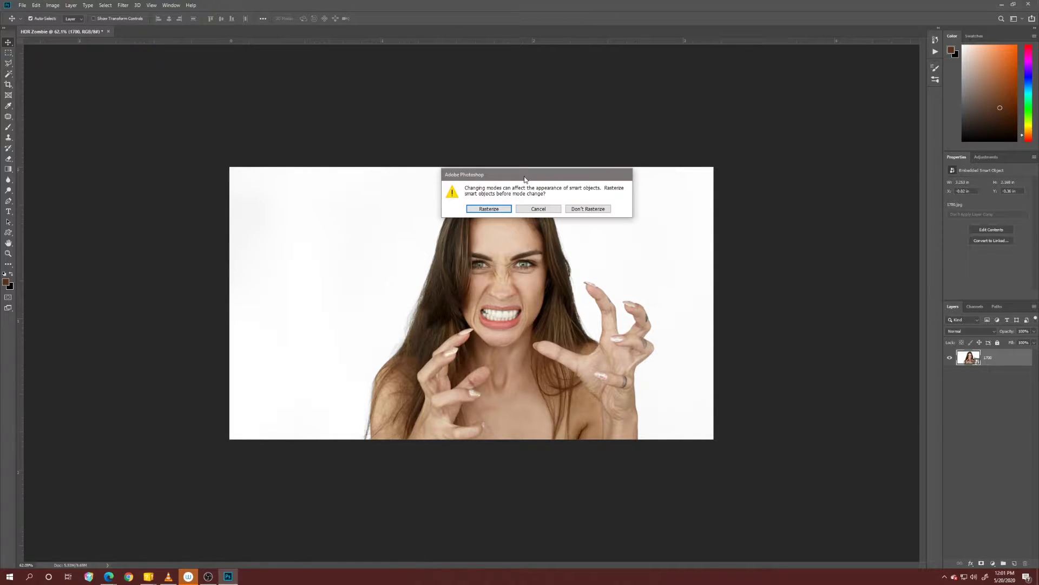
pyautogui.click(593, 210)
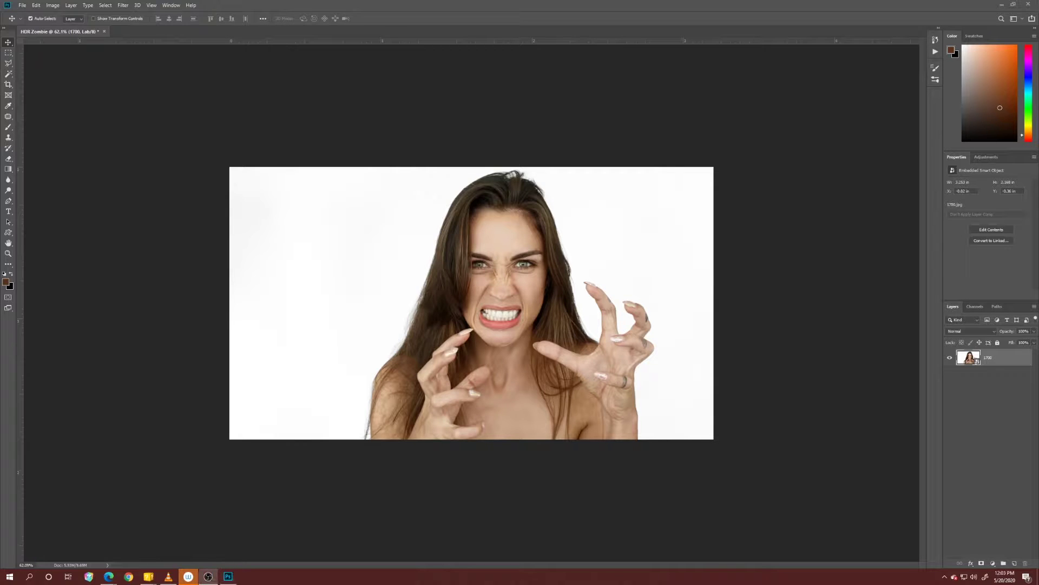
pyautogui.click(1014, 368)
pyautogui.rightClick(1014, 366)
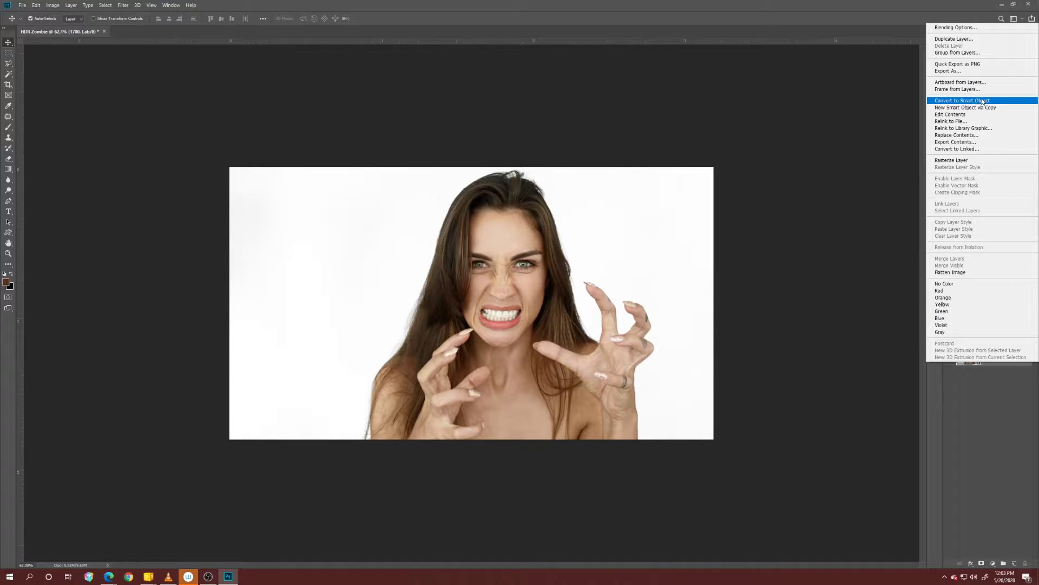
pyautogui.click(979, 427)
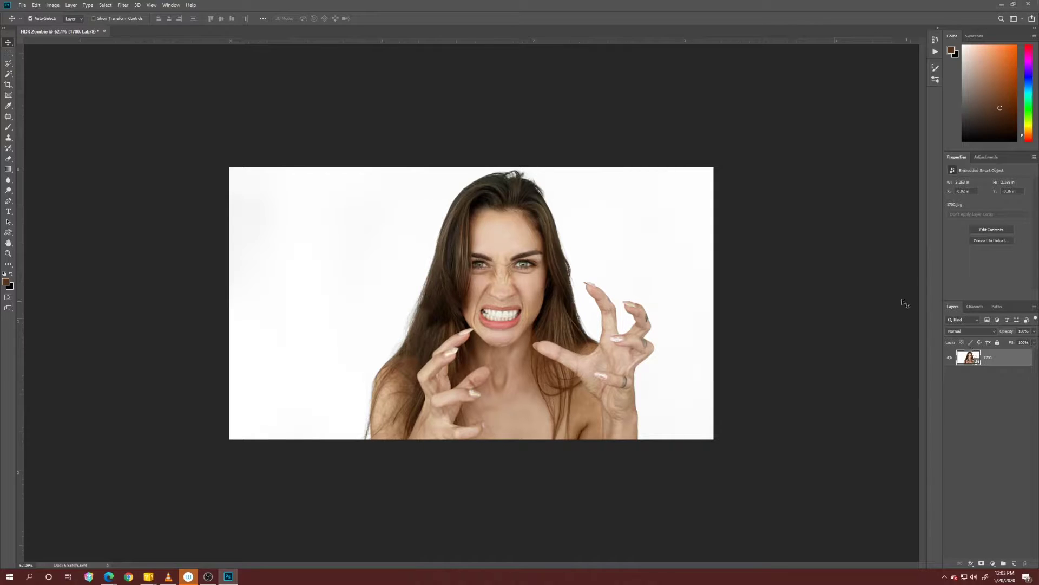
# Step: Start a Shadows/Highlights adjustment on the photo with a shadows amount of 42% and a highlights amount of 80%
pyautogui.click(47, 6)
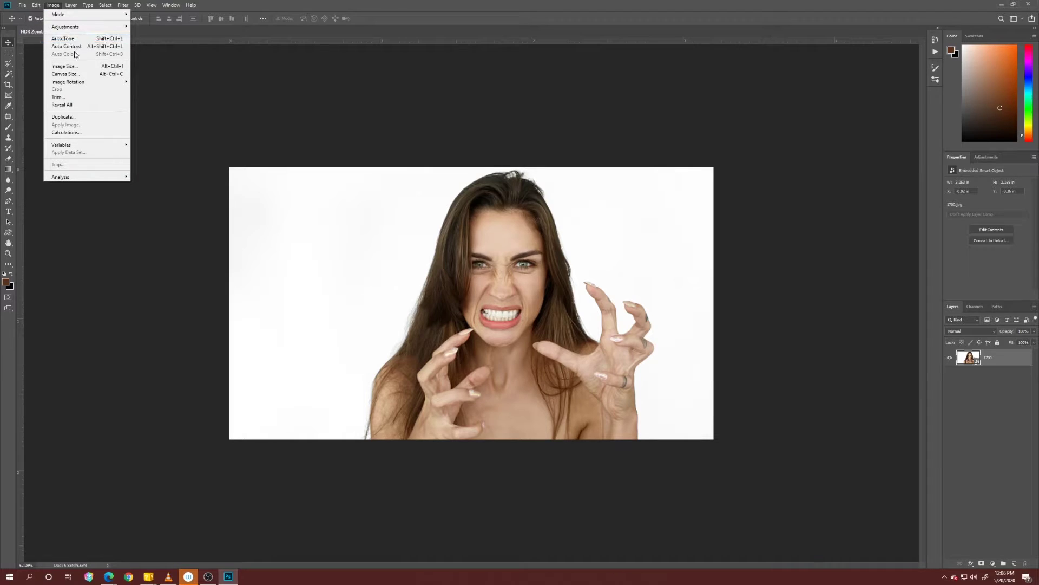
pyautogui.moveTo(89, 27)
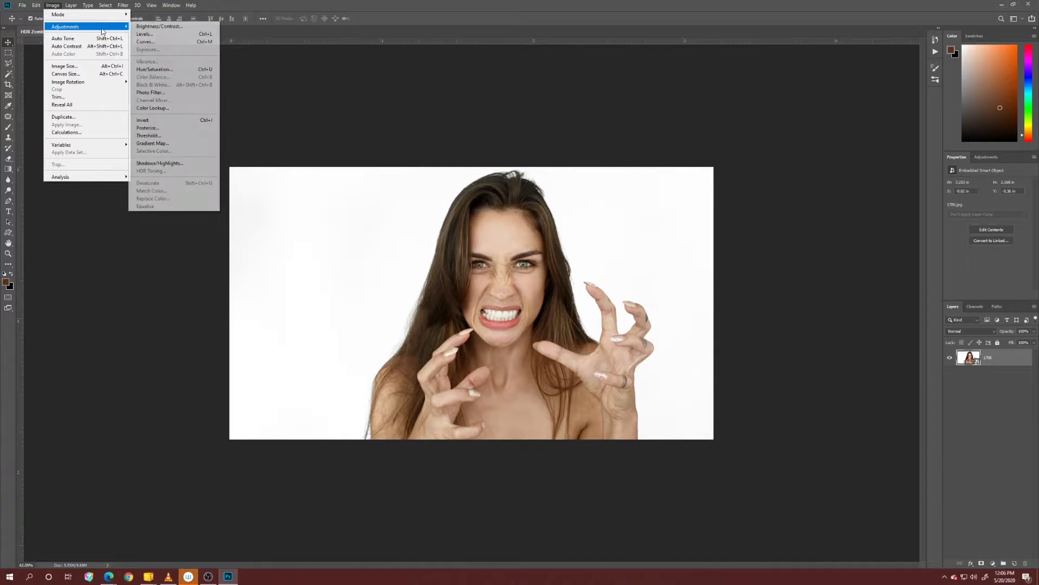
pyautogui.click(160, 163)
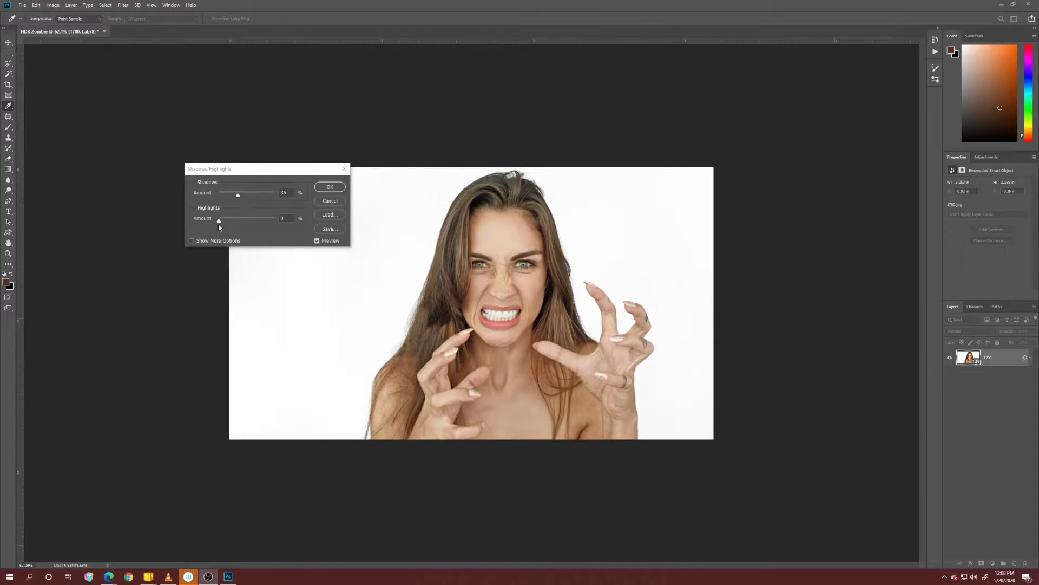
pyautogui.click(223, 222)
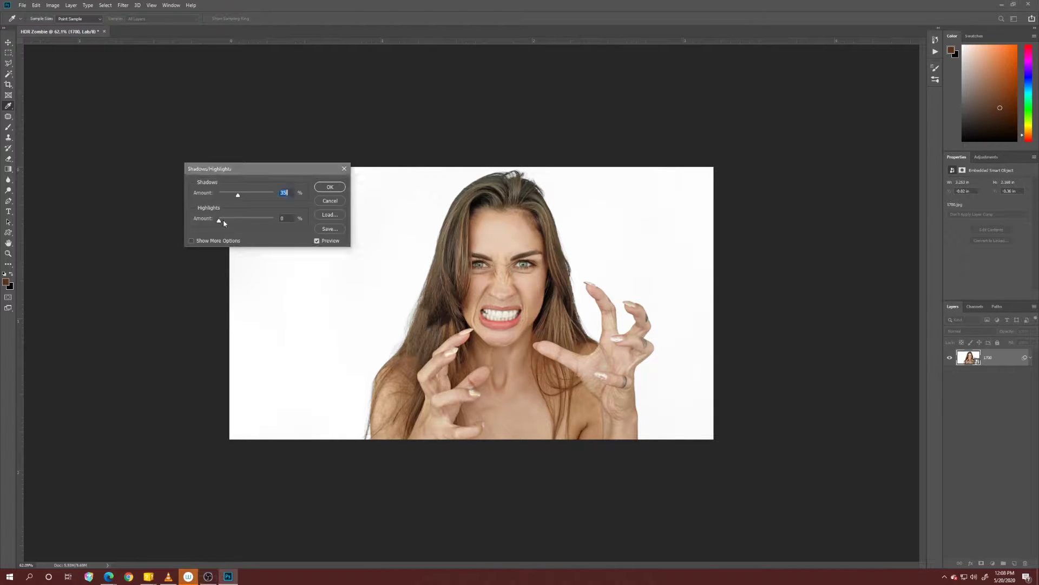
pyautogui.moveTo(219, 221); pyautogui.dragTo(264, 223)
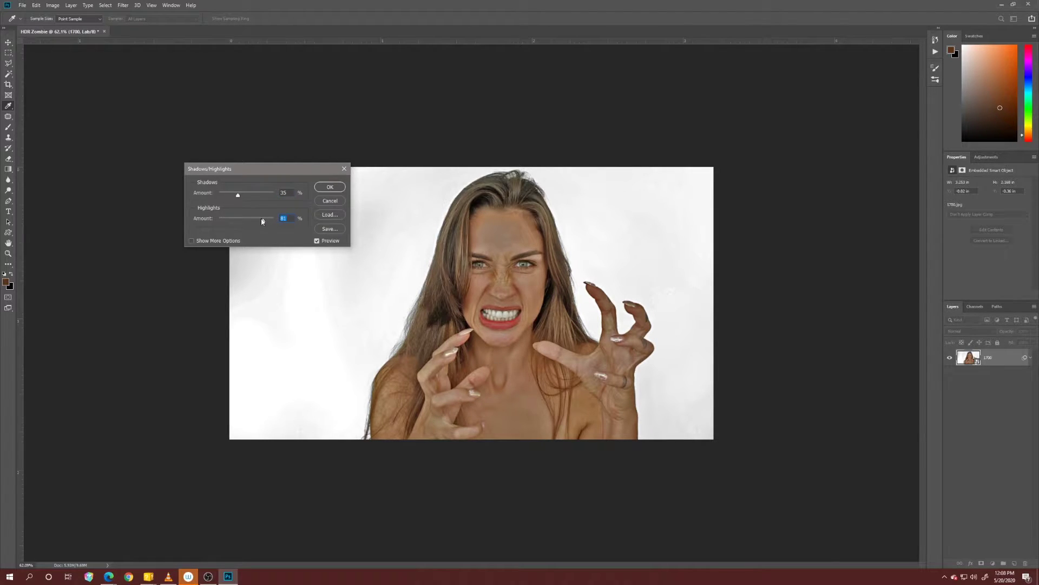
pyautogui.click(262, 220)
pyautogui.moveTo(238, 195)
pyautogui.mouseDown()
pyautogui.moveTo(280, 204)
pyautogui.moveTo(253, 202)
pyautogui.mouseUp()
# Step: Show the additional Shadows/Highlights options and set shadows radius to 76 px, highlights tone to 58% and highlights radius to 34 px
pyautogui.click(193, 243)
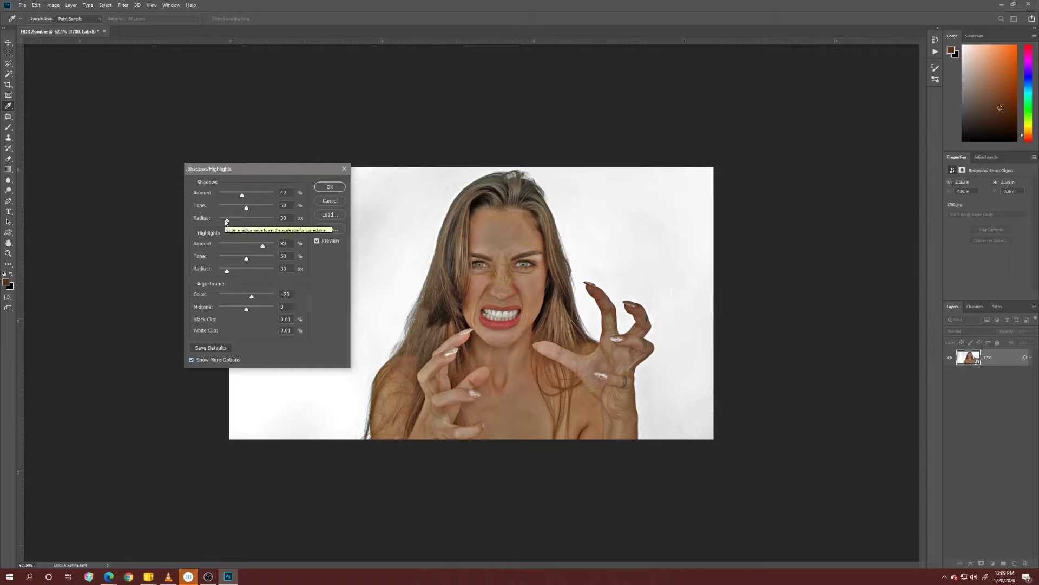
pyautogui.moveTo(227, 222); pyautogui.dragTo(244, 227)
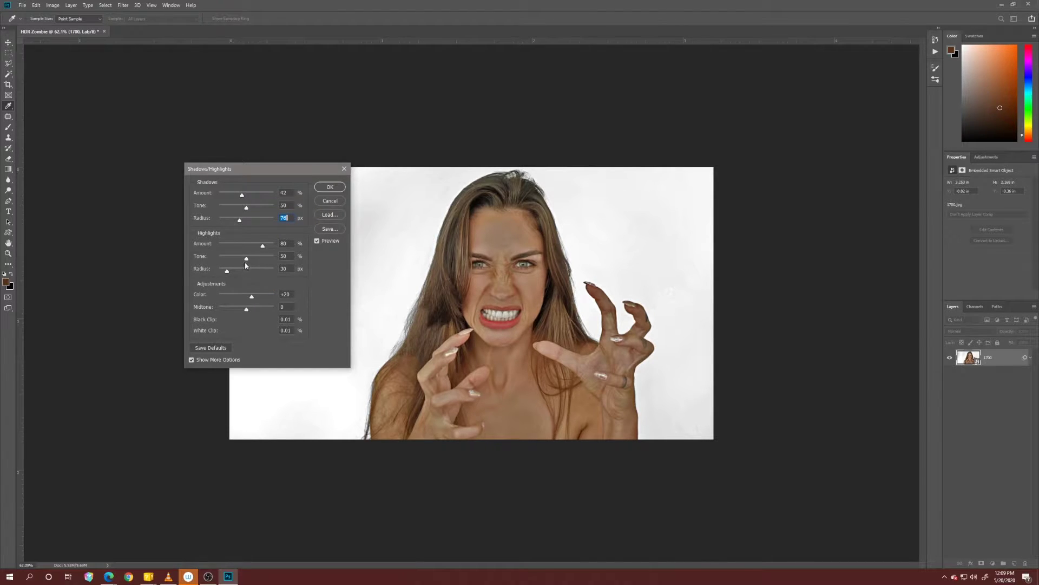
pyautogui.moveTo(246, 260); pyautogui.dragTo(250, 261)
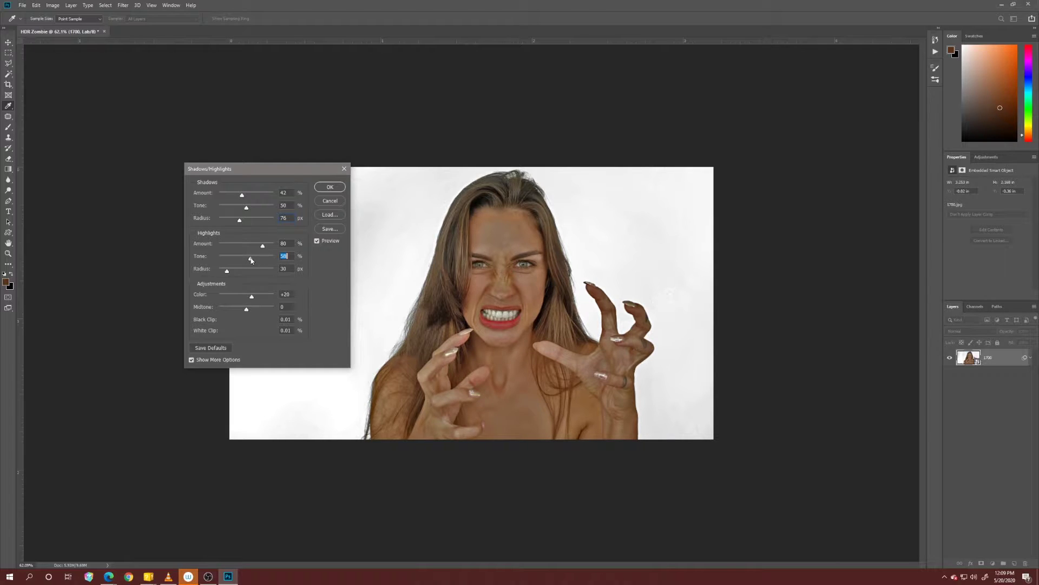
pyautogui.moveTo(228, 273); pyautogui.dragTo(249, 276)
pyautogui.moveTo(250, 275)
pyautogui.mouseDown()
pyautogui.moveTo(221, 275)
pyautogui.moveTo(262, 277)
pyautogui.moveTo(234, 279)
pyautogui.mouseUp()
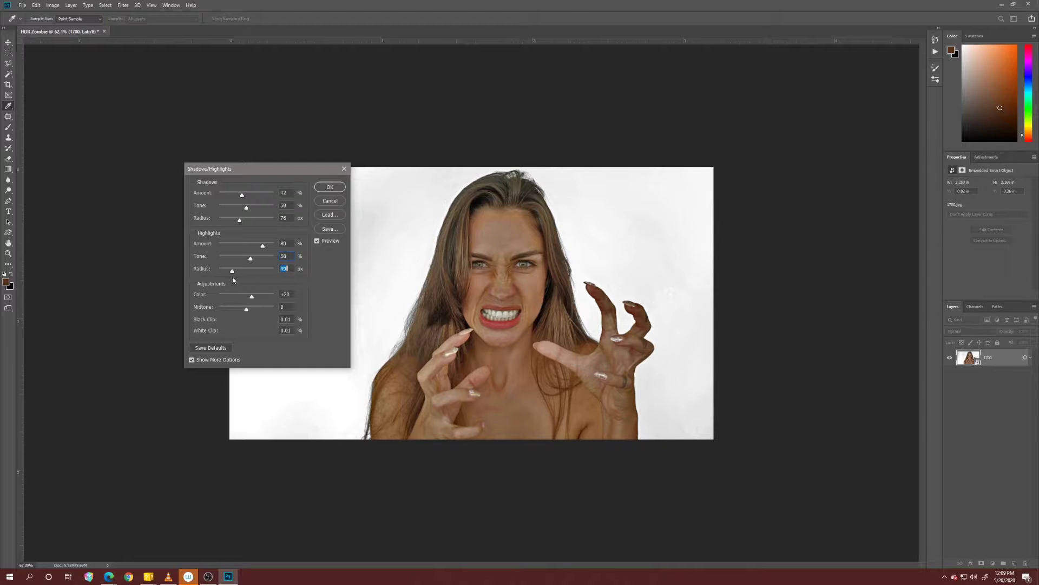
pyautogui.moveTo(234, 279)
pyautogui.mouseDown()
pyautogui.moveTo(265, 279)
pyautogui.moveTo(229, 282)
pyautogui.mouseUp()
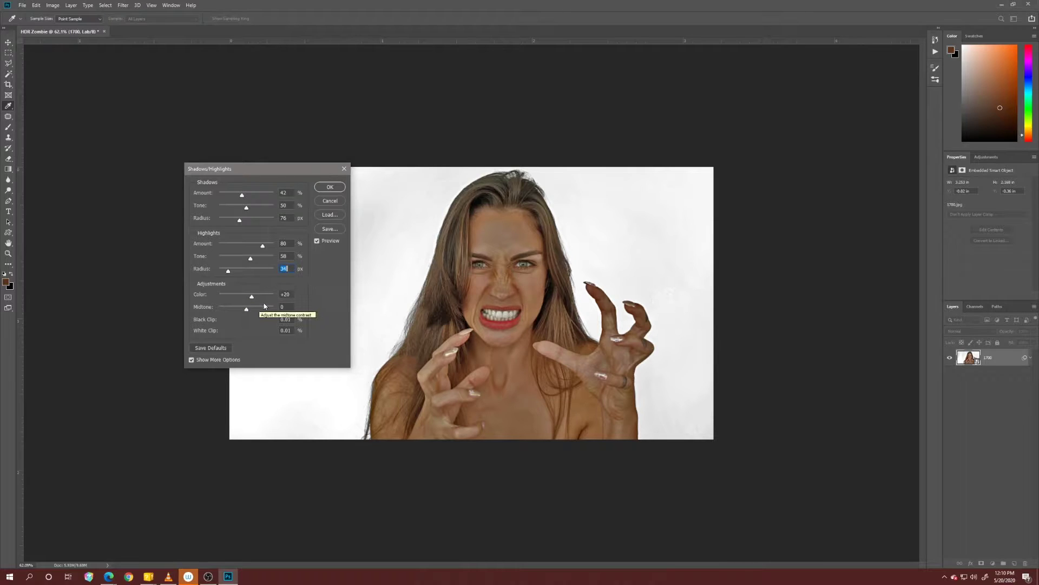
# Step: Set the Shadows/Highlights color adjustment to +32 and the midtone contrast to +42
pyautogui.moveTo(250, 302); pyautogui.dragTo(282, 305)
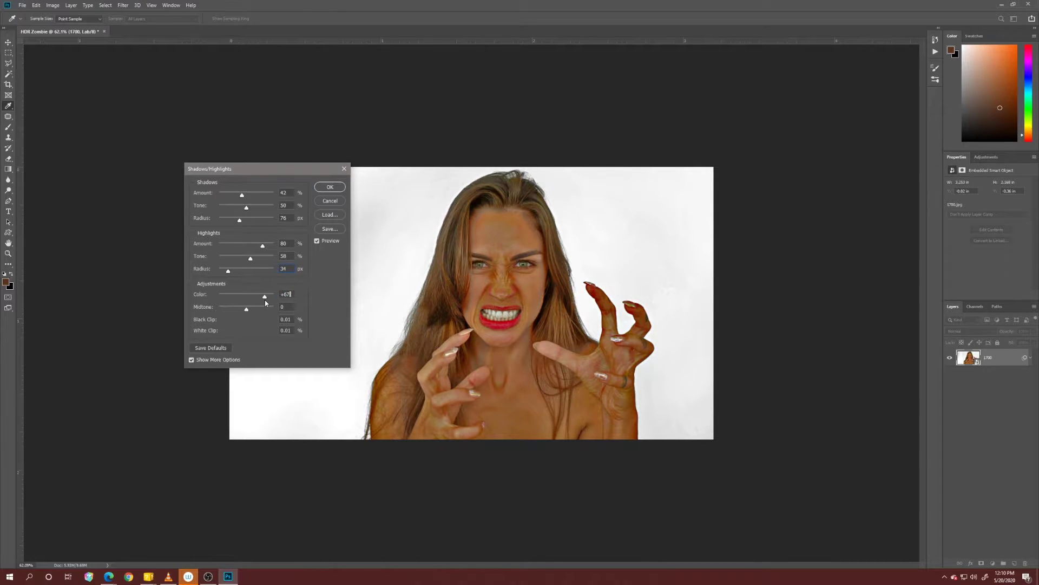
pyautogui.moveTo(265, 300); pyautogui.dragTo(265, 300)
pyautogui.click(254, 300)
pyautogui.click(247, 312)
pyautogui.moveTo(248, 310); pyautogui.dragTo(258, 313)
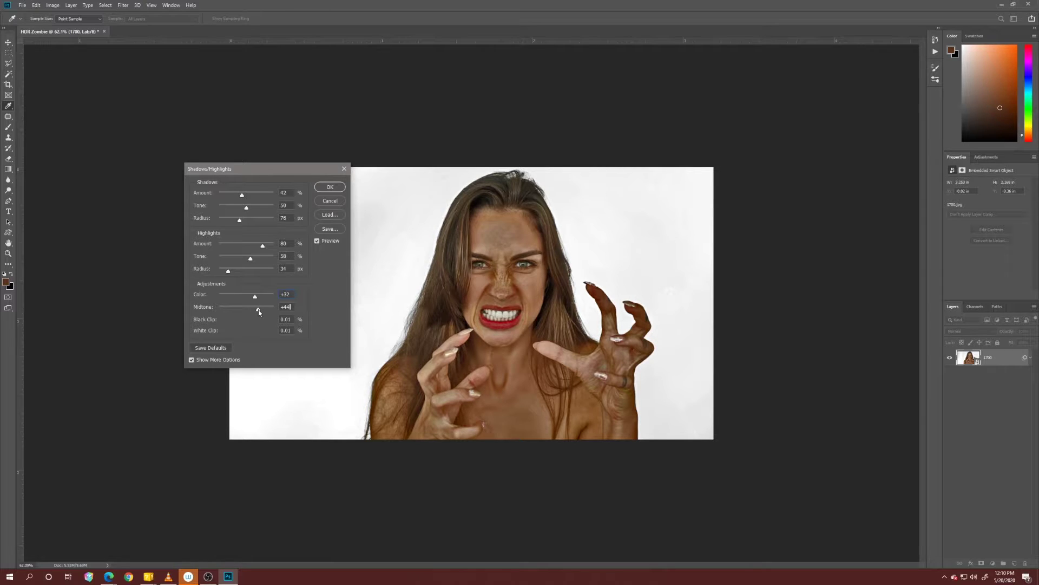
pyautogui.moveTo(259, 313); pyautogui.dragTo(259, 311)
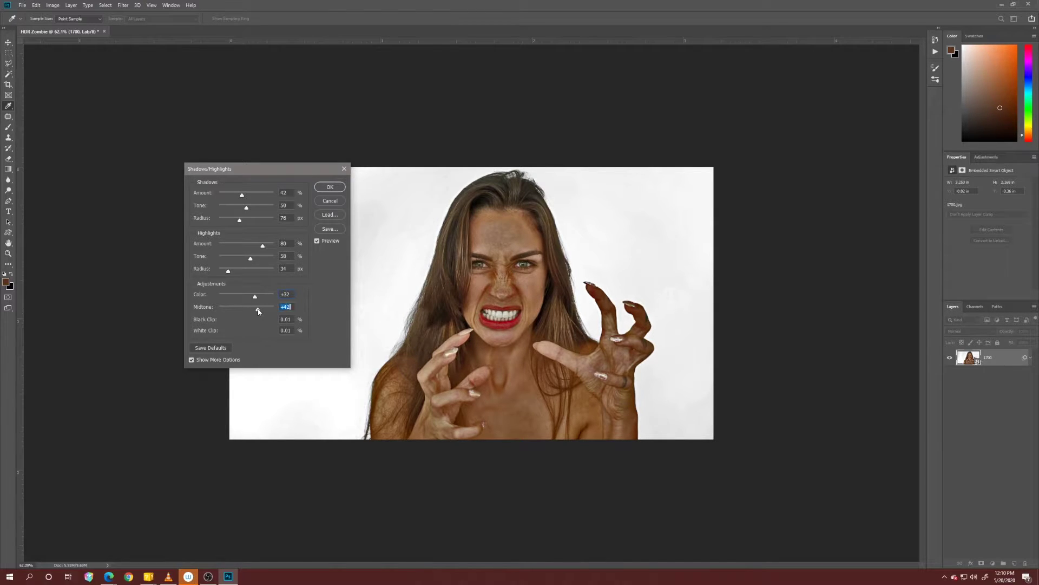
# Step: Apply the Shadows/Highlights adjustment and set the blending mode of its smart filter to Luminosity
pyautogui.click(321, 189)
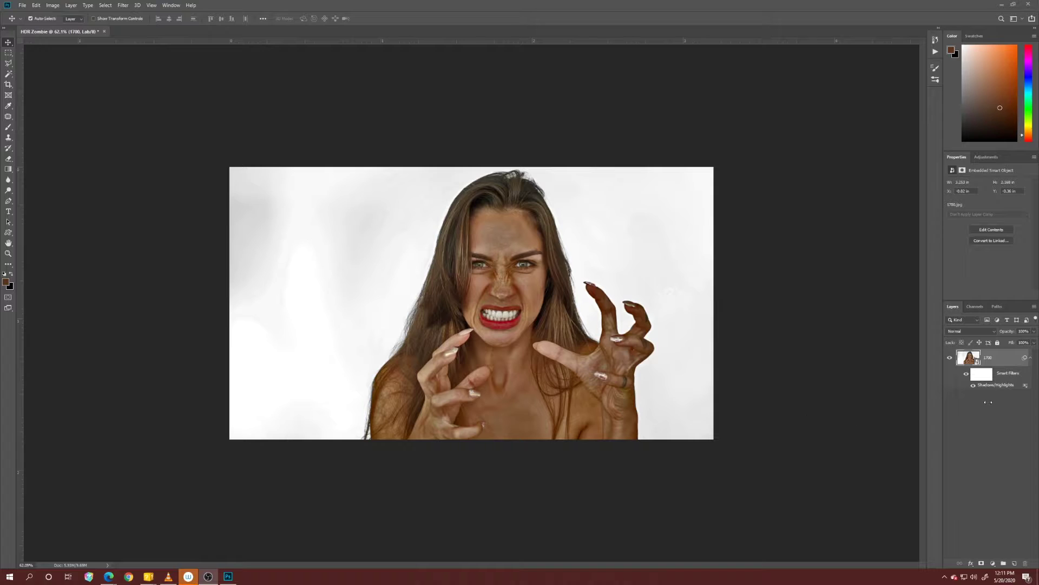
pyautogui.doubleClick(1026, 385)
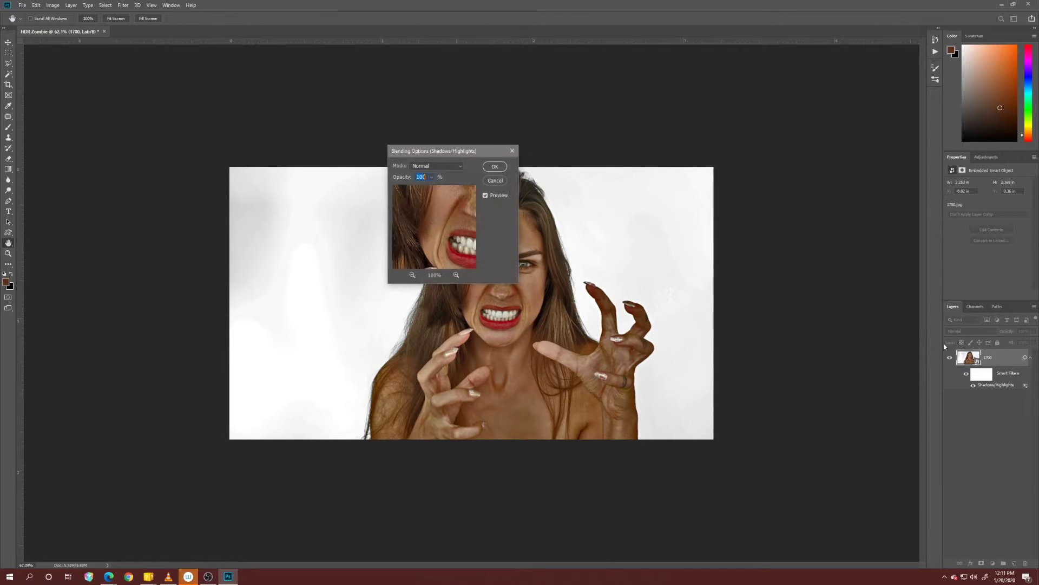
pyautogui.click(438, 165)
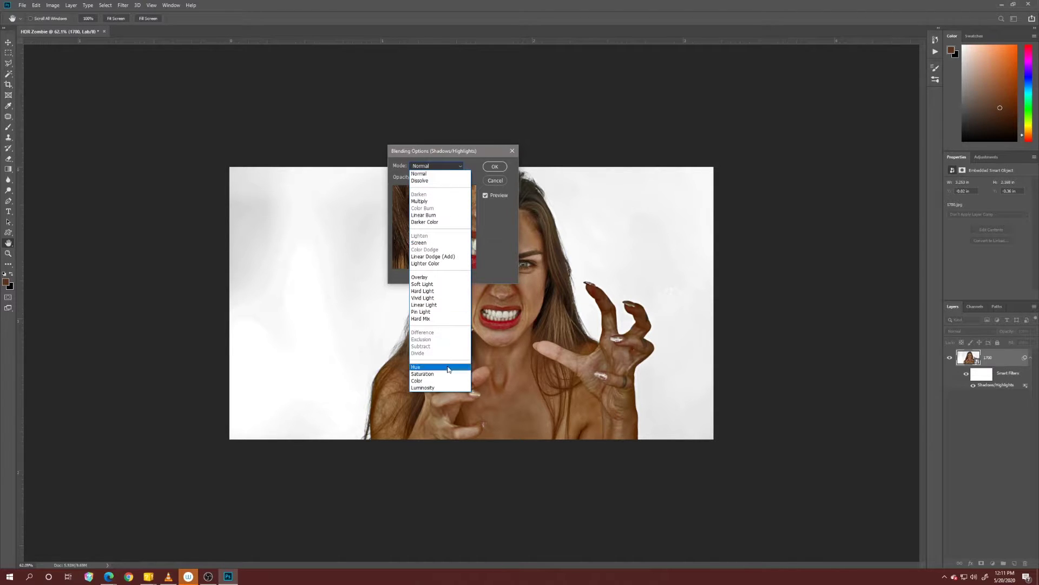
pyautogui.click(428, 388)
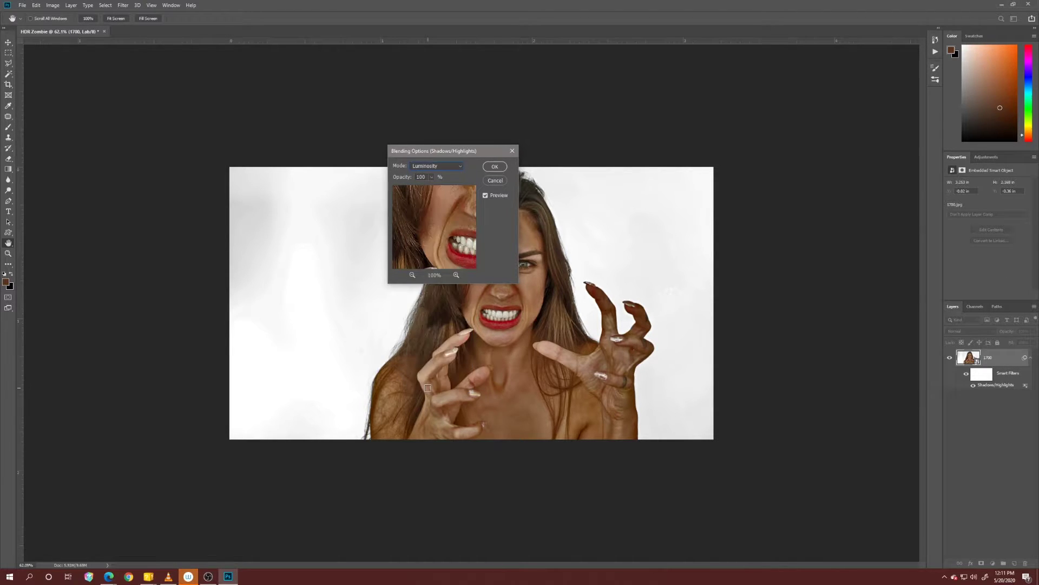
pyautogui.moveTo(460, 154); pyautogui.dragTo(352, 170)
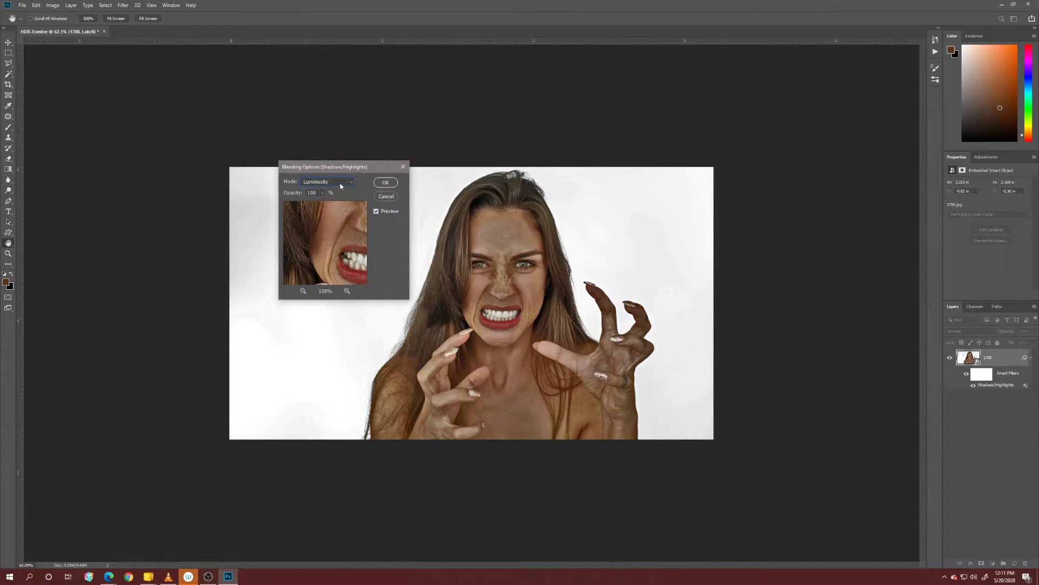
pyautogui.click(340, 185)
pyautogui.click(331, 187)
pyautogui.click(333, 185)
pyautogui.click(325, 402)
pyautogui.click(385, 183)
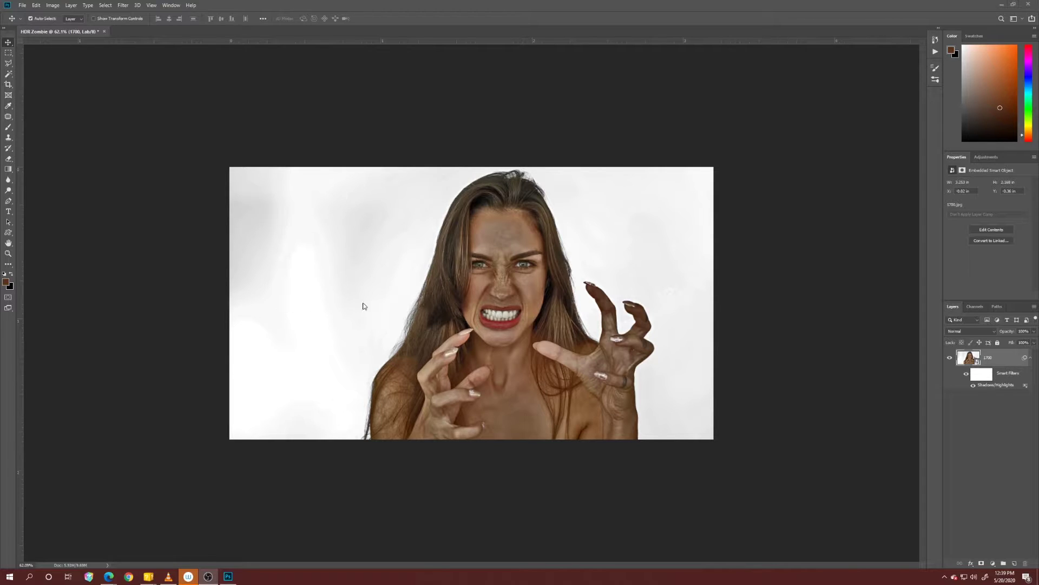
pyautogui.click(48, 6)
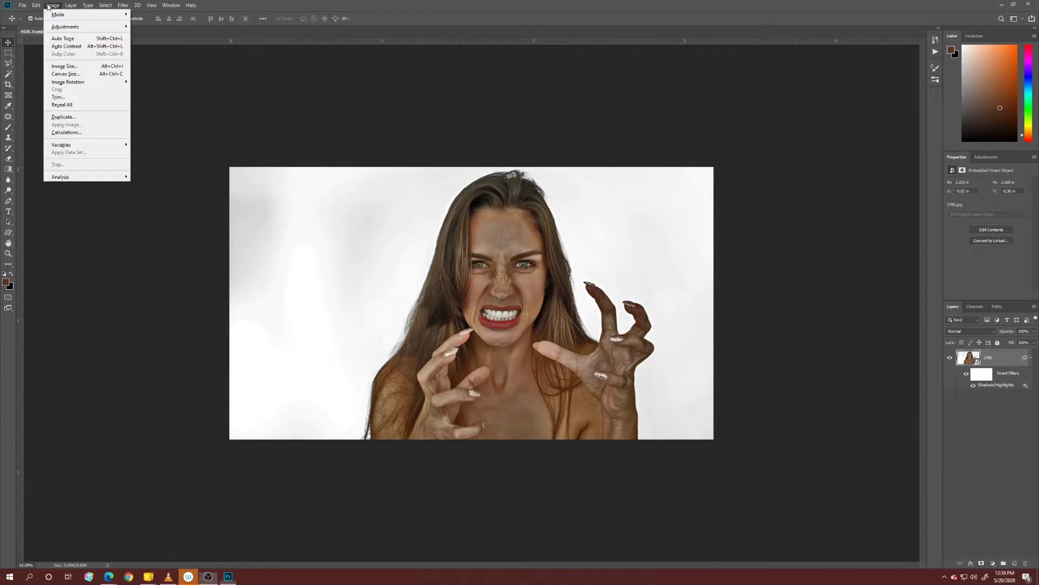
pyautogui.moveTo(64, 31)
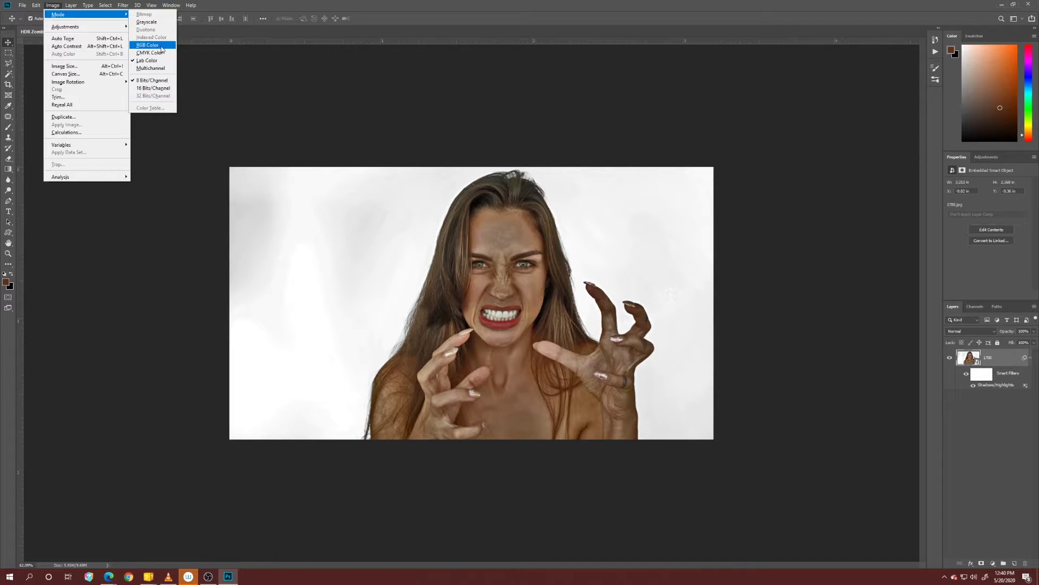
pyautogui.click(234, 4)
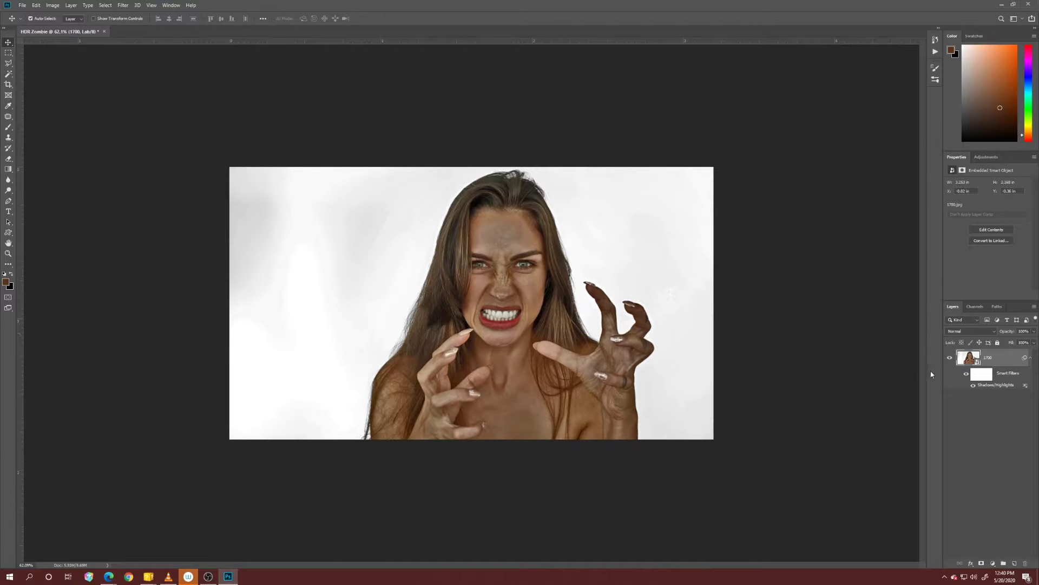
# Step: Convert the filtered photo layer into a new smart object and rename the layer as Crazies Lab
pyautogui.rightClick(1005, 360)
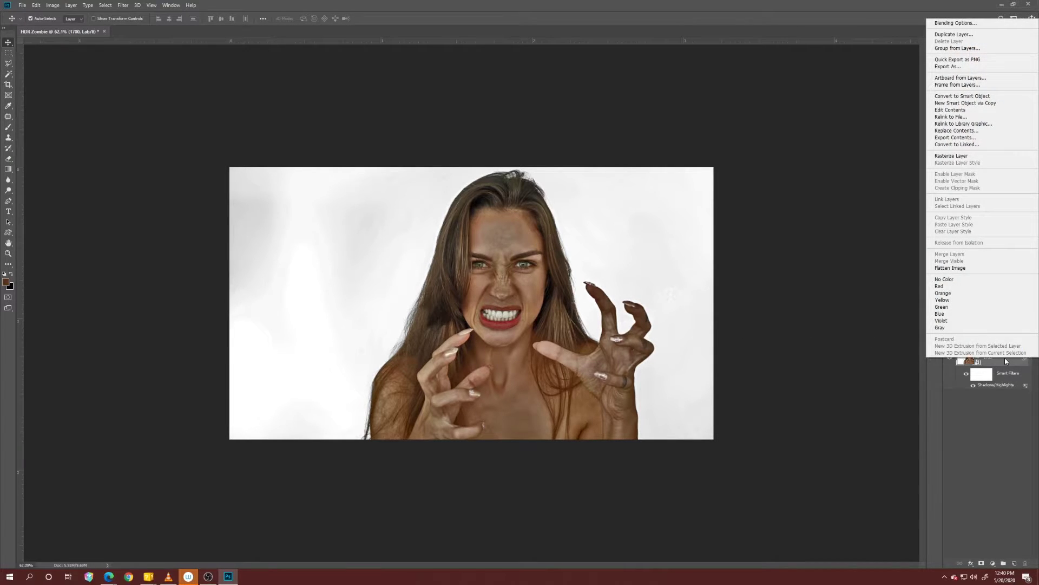
pyautogui.click(963, 97)
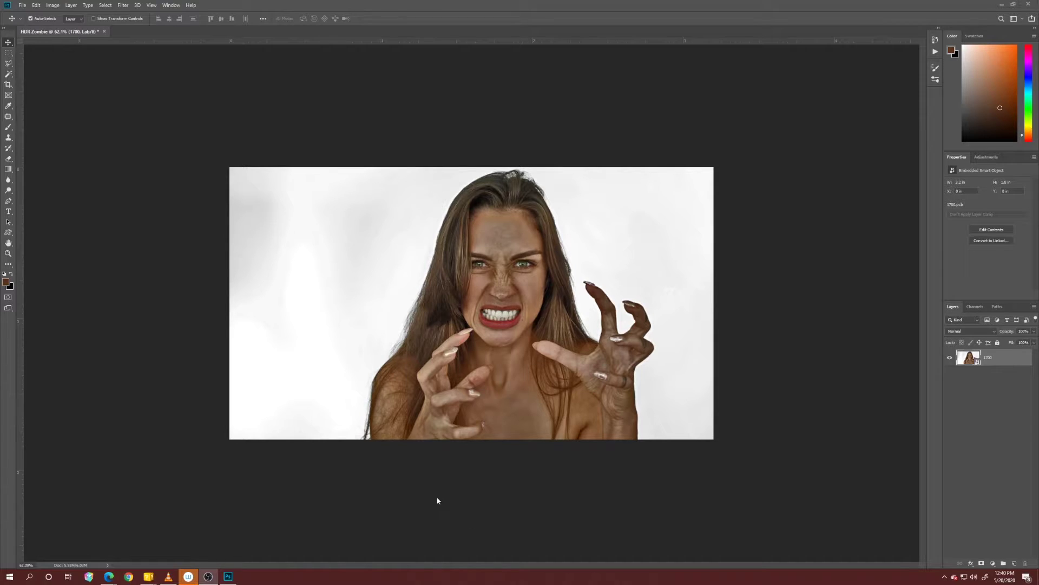
pyautogui.doubleClick(988, 358)
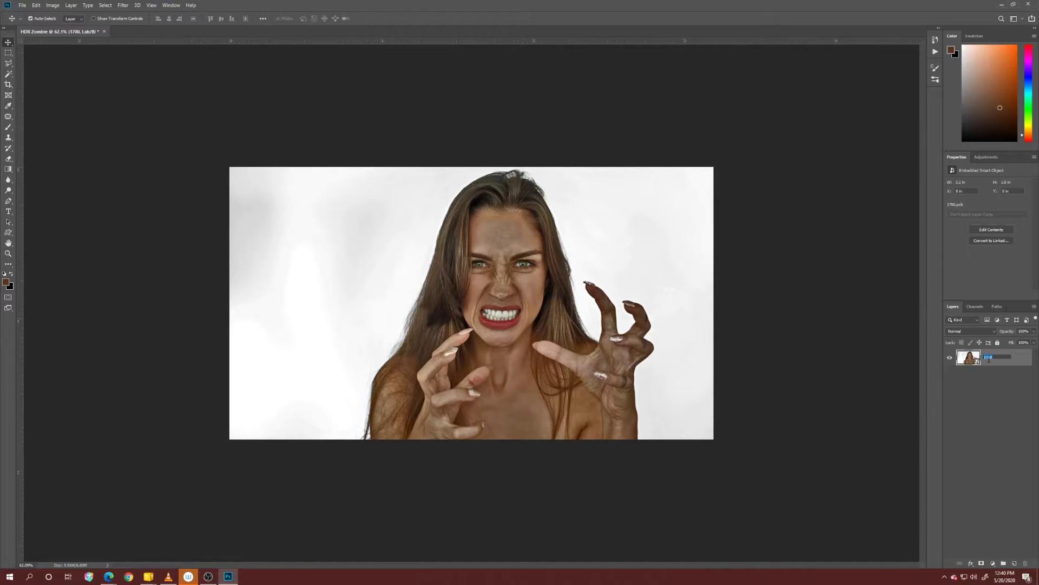
pyautogui.press('BackSpace')
pyautogui.press('Return')
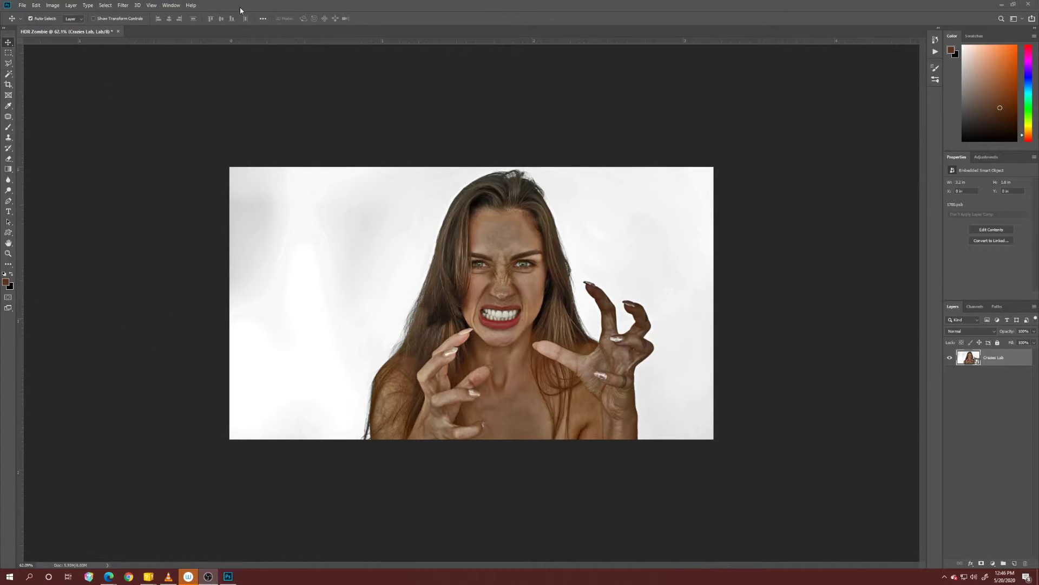
# Step: Convert the document to RGB Color mode without rasterizing the smart object
pyautogui.click(51, 6)
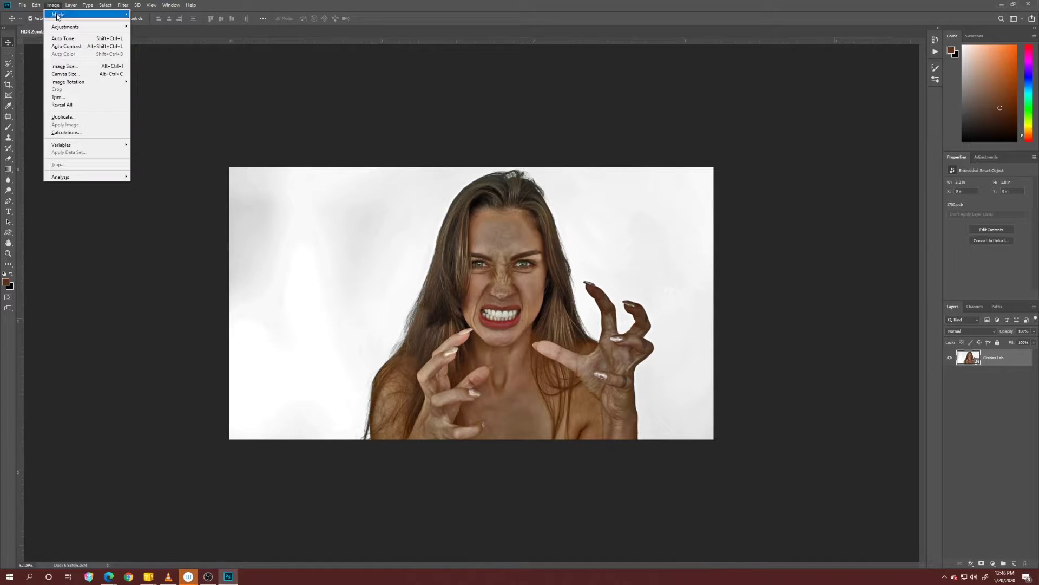
pyautogui.moveTo(58, 14)
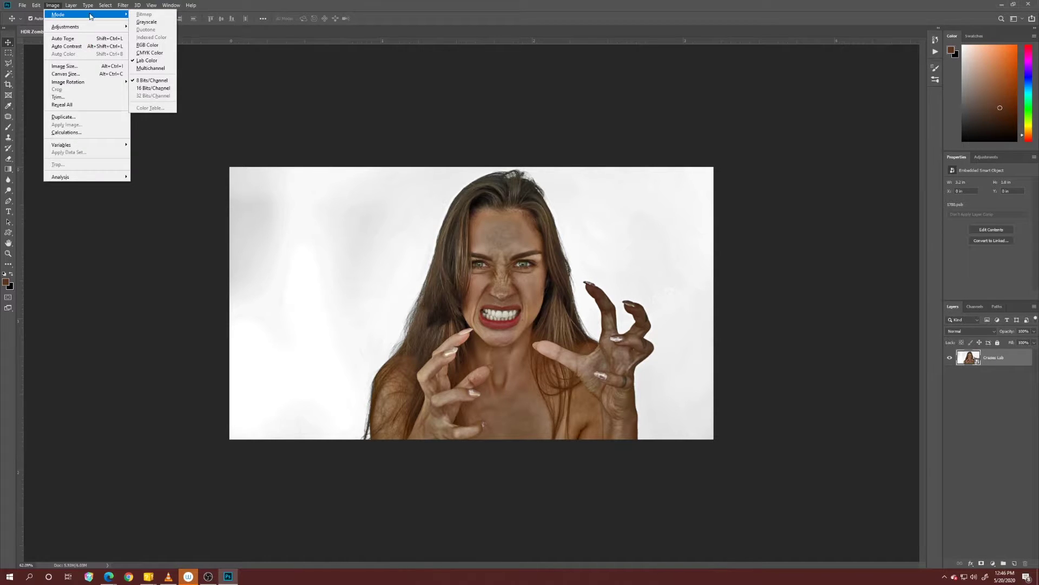
pyautogui.click(153, 48)
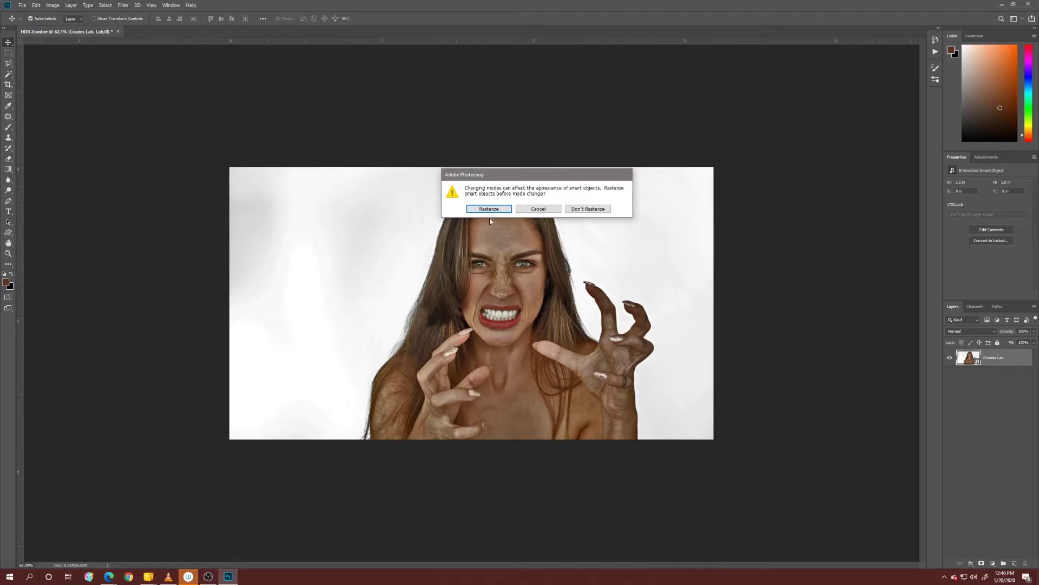
pyautogui.click(589, 212)
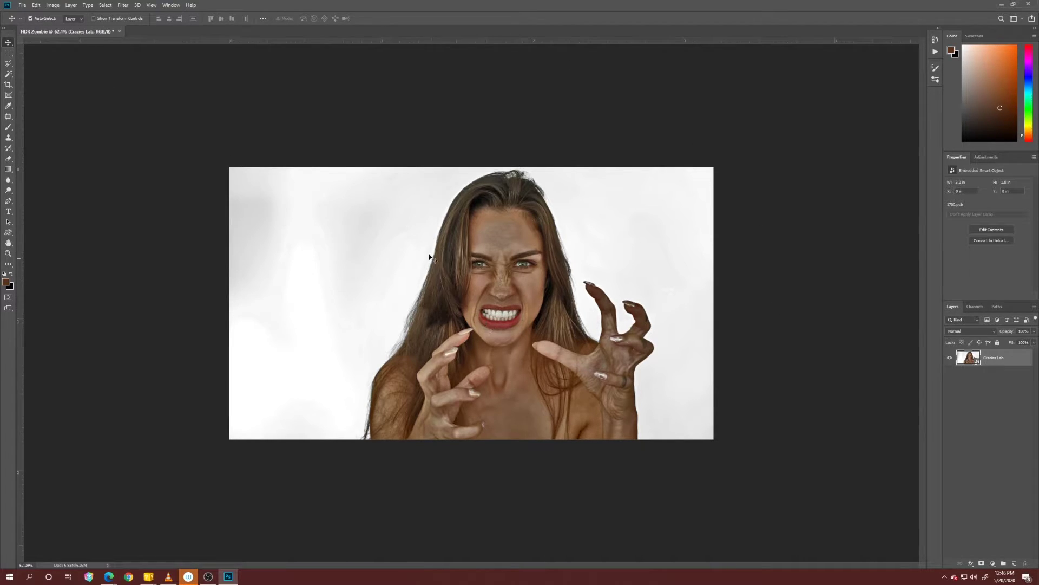
# Step: Start a Color Range selection from sampled colors with the selection preview set to None and a fuzziness of 40
pyautogui.click(99, 5)
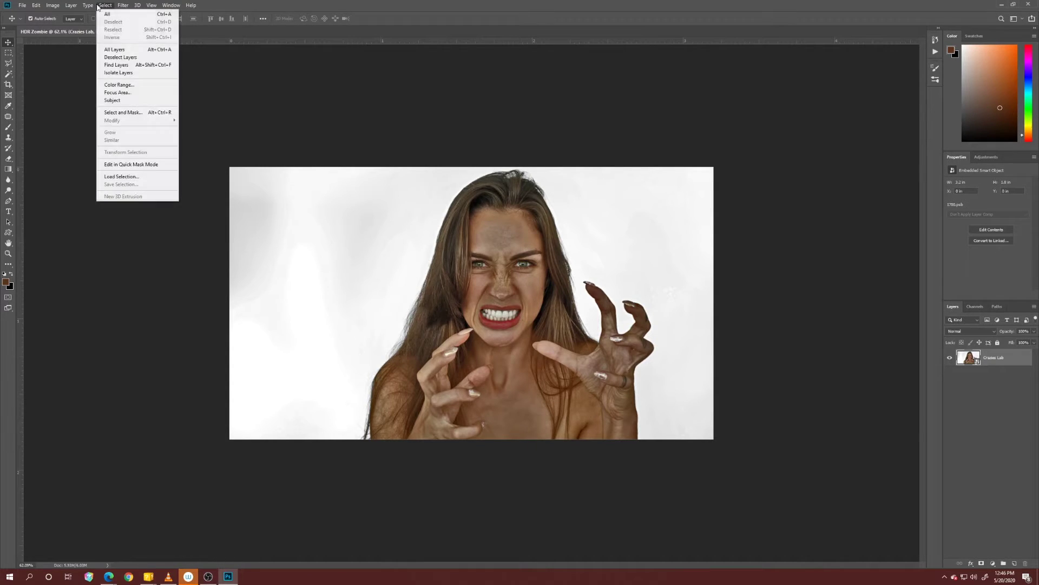
pyautogui.click(123, 85)
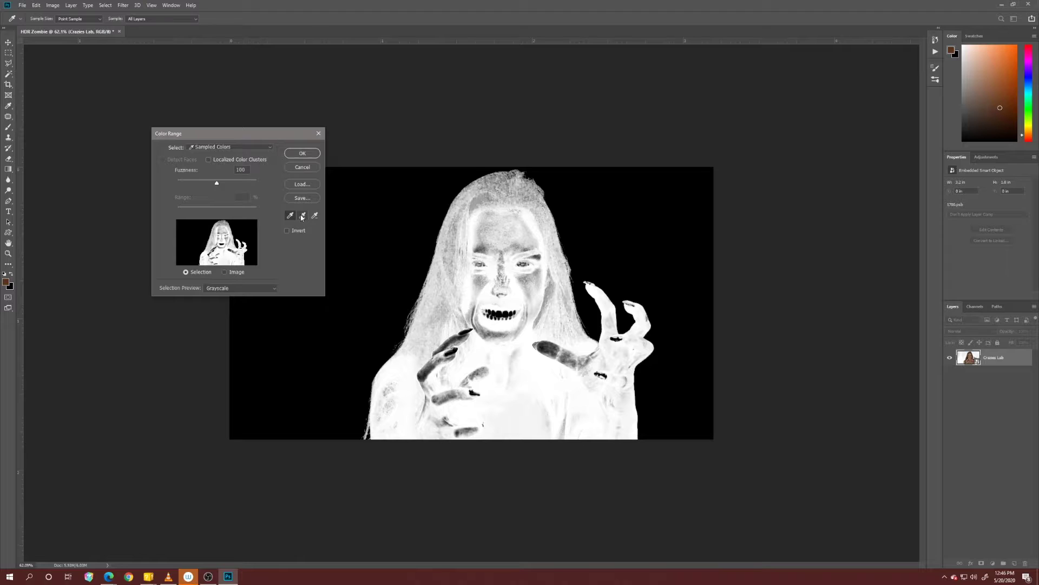
pyautogui.click(230, 291)
pyautogui.click(225, 299)
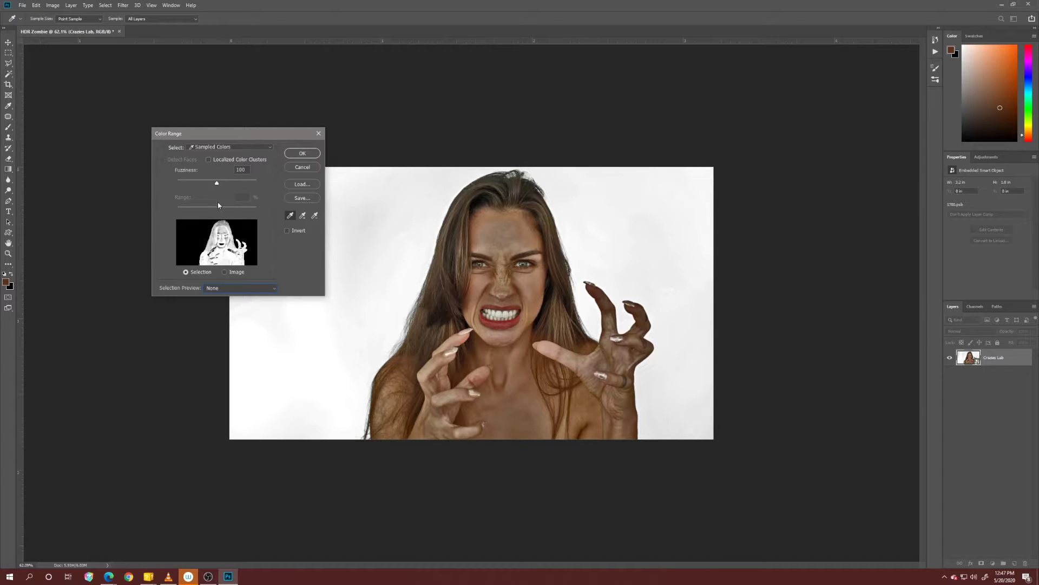
pyautogui.moveTo(218, 183); pyautogui.dragTo(194, 187)
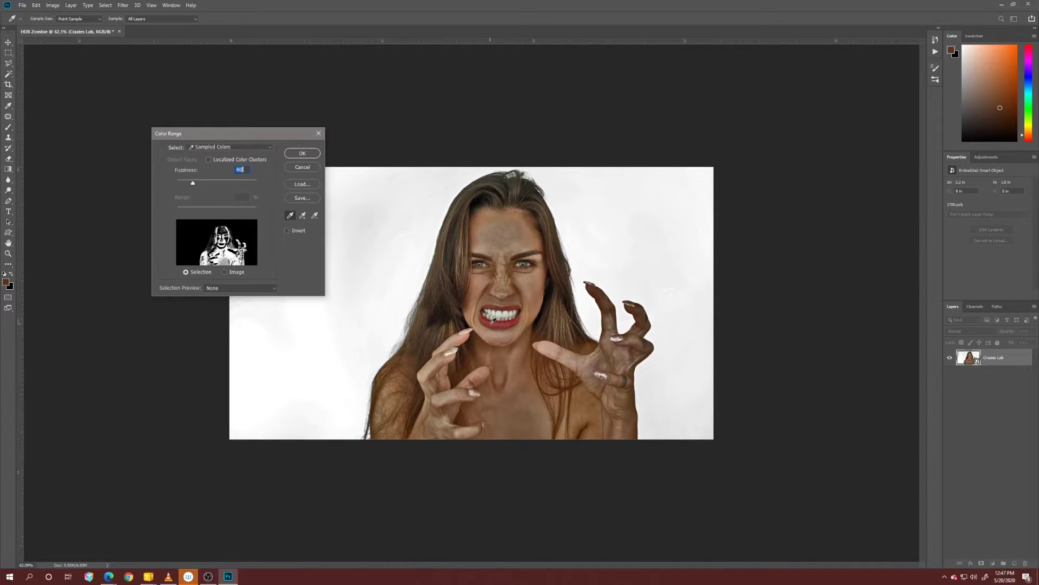
# Step: Sample the woman's lips, then add her cheek, mouth and nose-bridge skin tones to the Color Range selection
pyautogui.press('alt')
pyautogui.click(491, 320)
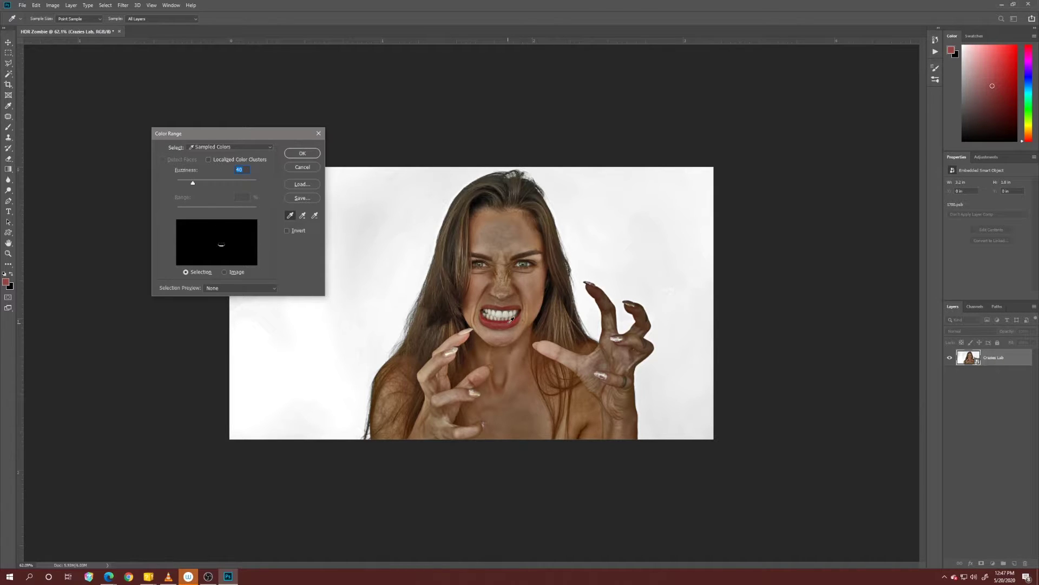
pyautogui.press('shift')
pyautogui.keyDown('shift'); pyautogui.click(491, 288); pyautogui.keyUp('shift')
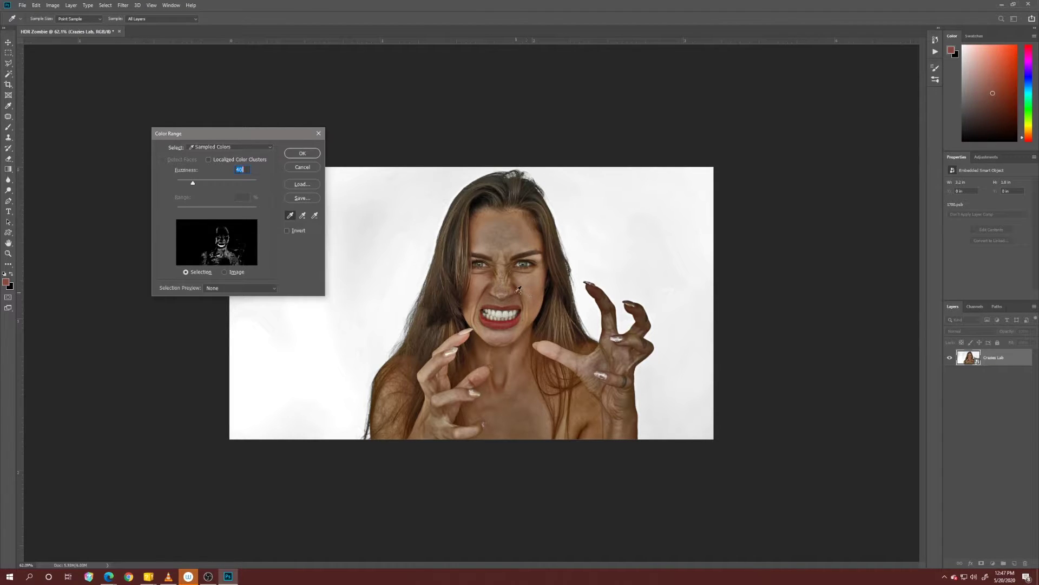
pyautogui.keyDown('shift'); pyautogui.click(518, 290); pyautogui.keyUp('shift')
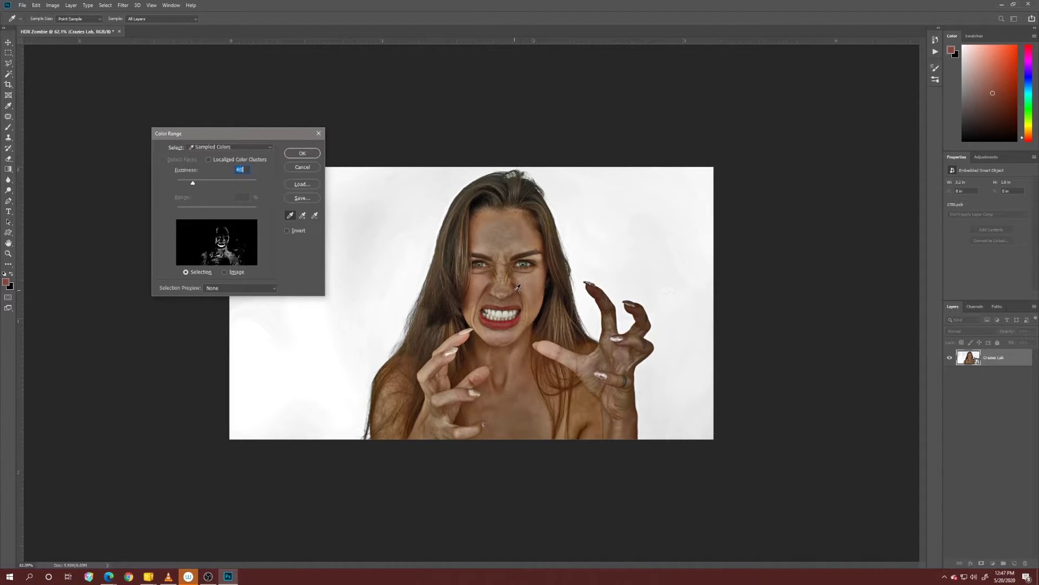
pyautogui.keyDown('shift'); pyautogui.click(471, 294); pyautogui.keyUp('shift')
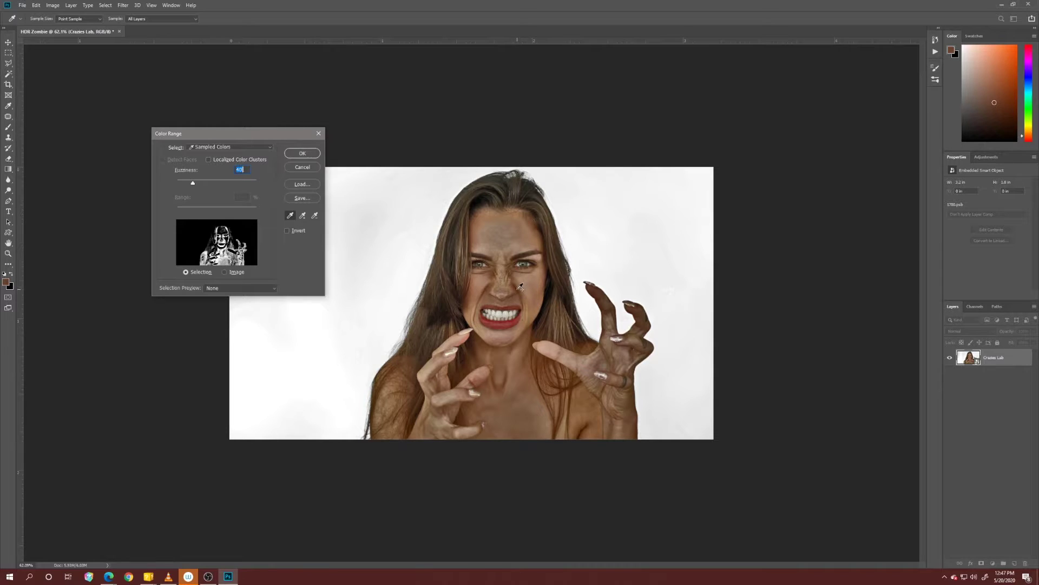
pyautogui.keyDown('shift'); pyautogui.click(517, 318); pyautogui.keyUp('shift')
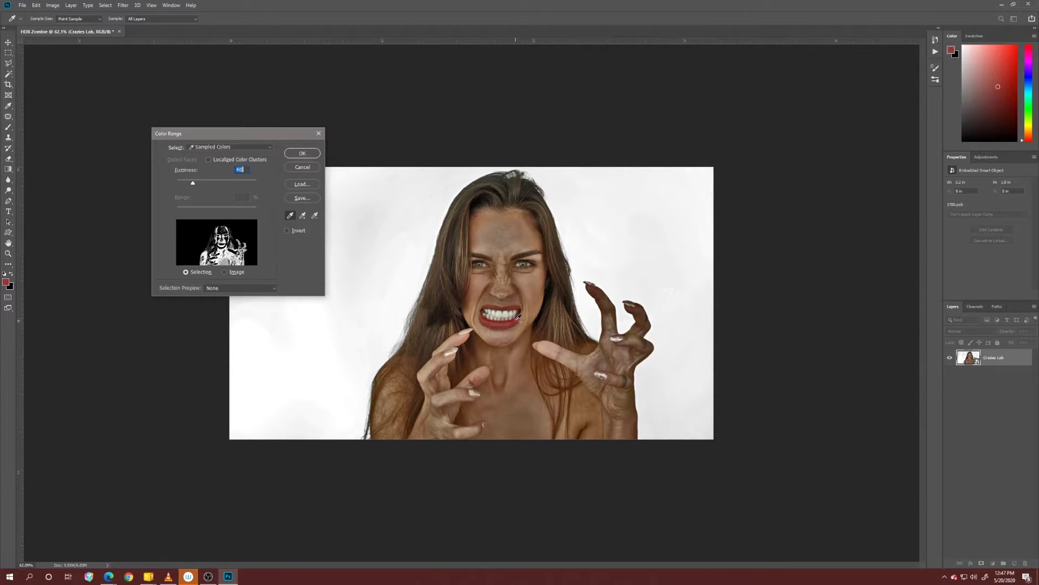
pyautogui.keyDown('shift'); pyautogui.click(486, 315); pyautogui.keyUp('shift')
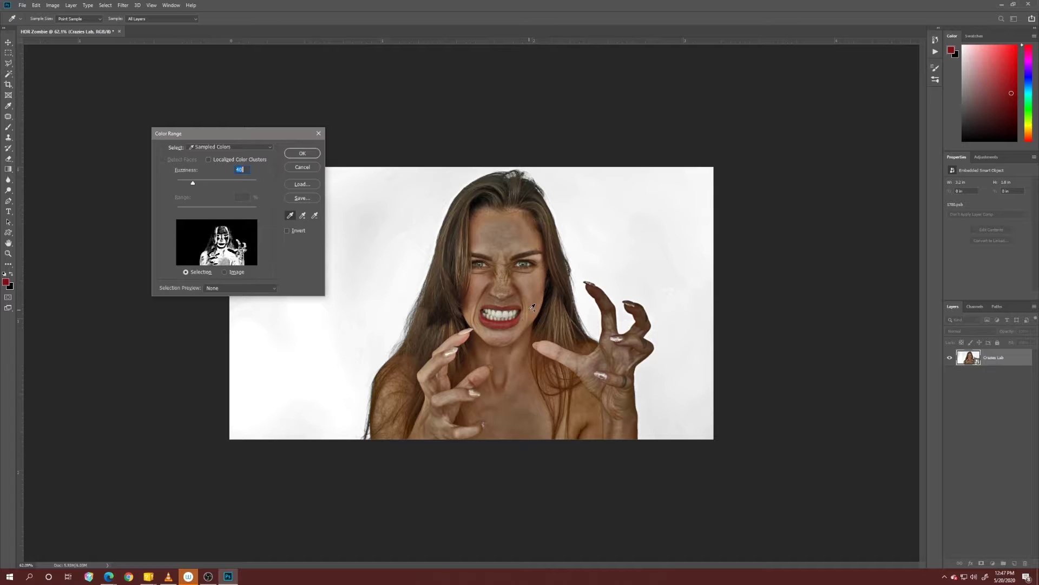
pyautogui.click(492, 264)
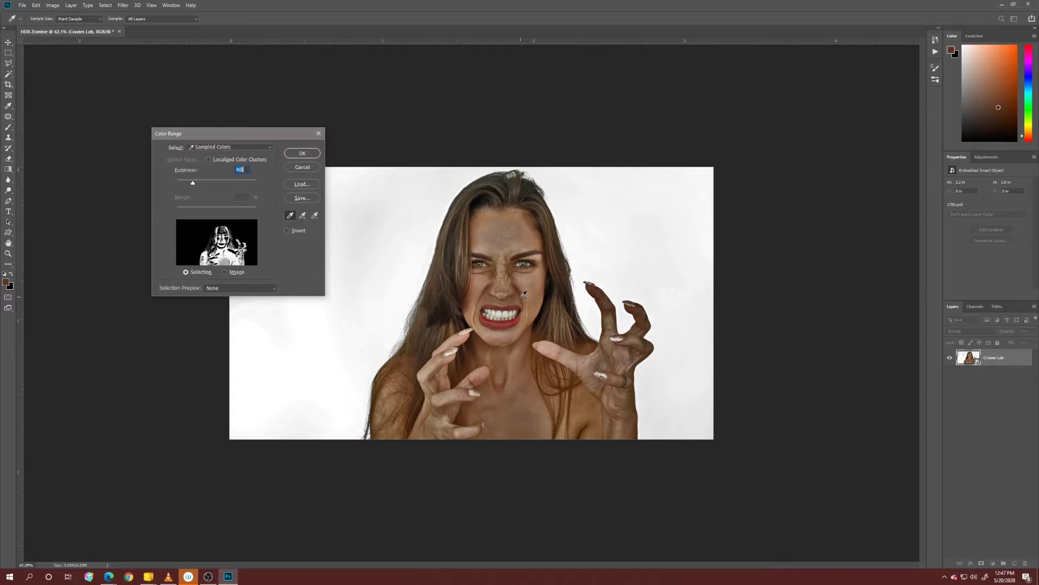
# Step: Set the Color Range fuzziness to 100, check the mask with a Grayscale preview and create the selection
pyautogui.moveTo(194, 184); pyautogui.dragTo(217, 194)
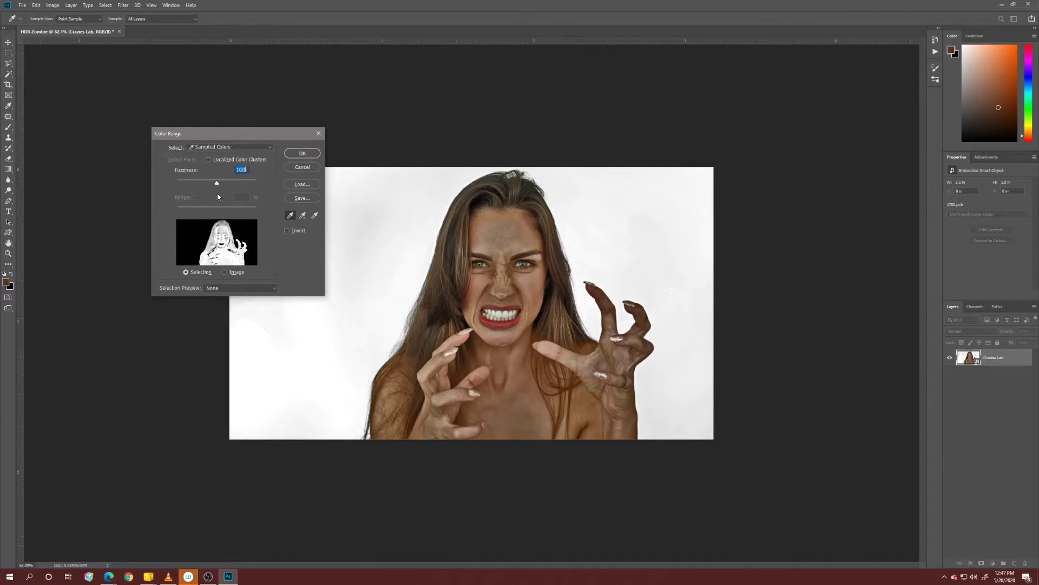
pyautogui.click(237, 289)
pyautogui.click(233, 300)
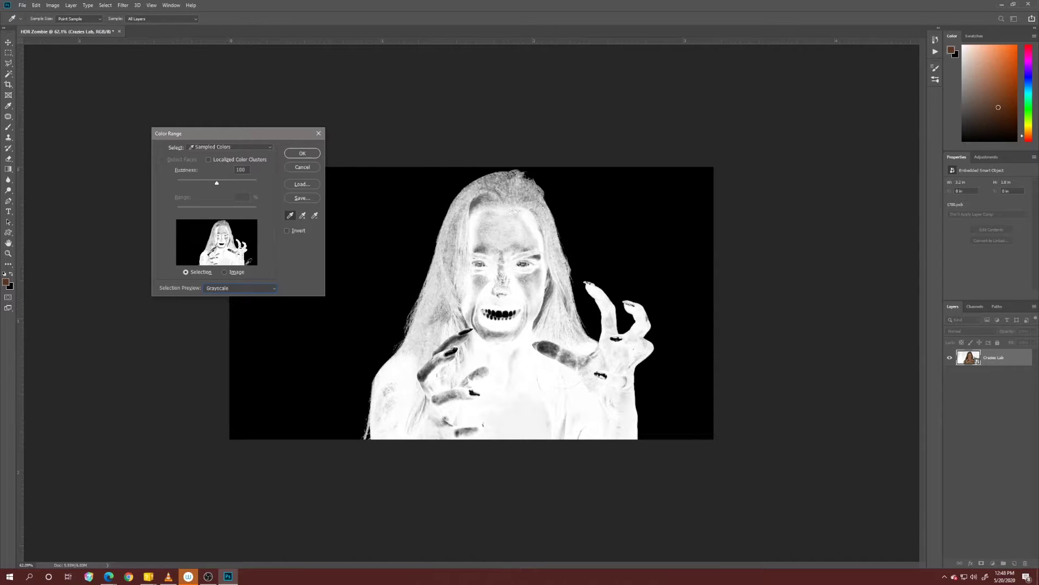
pyautogui.click(302, 153)
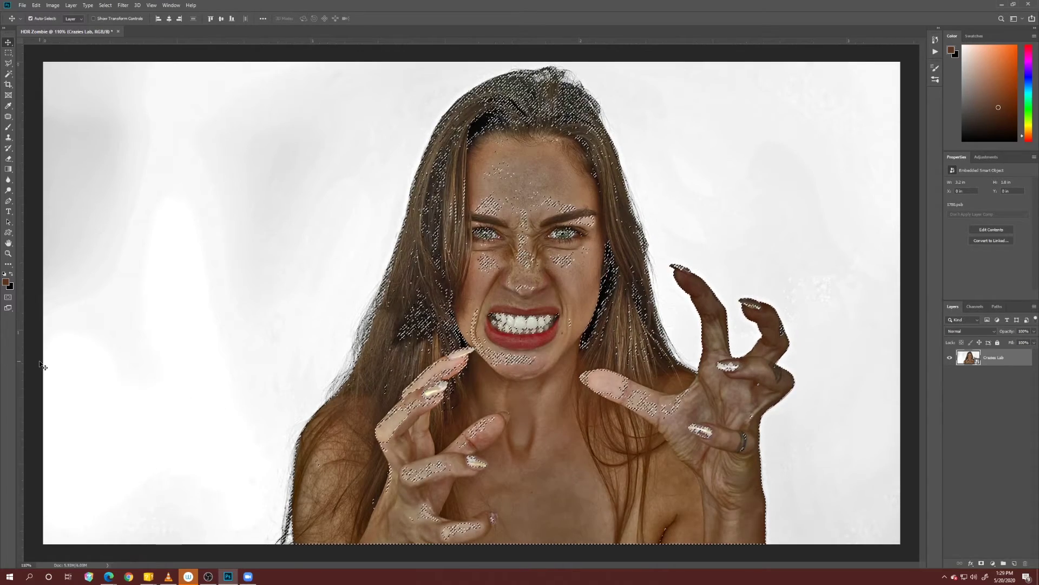
# Step: Add a Levels adjustment layer named Darken, masked by the active selection
pyautogui.click(994, 565)
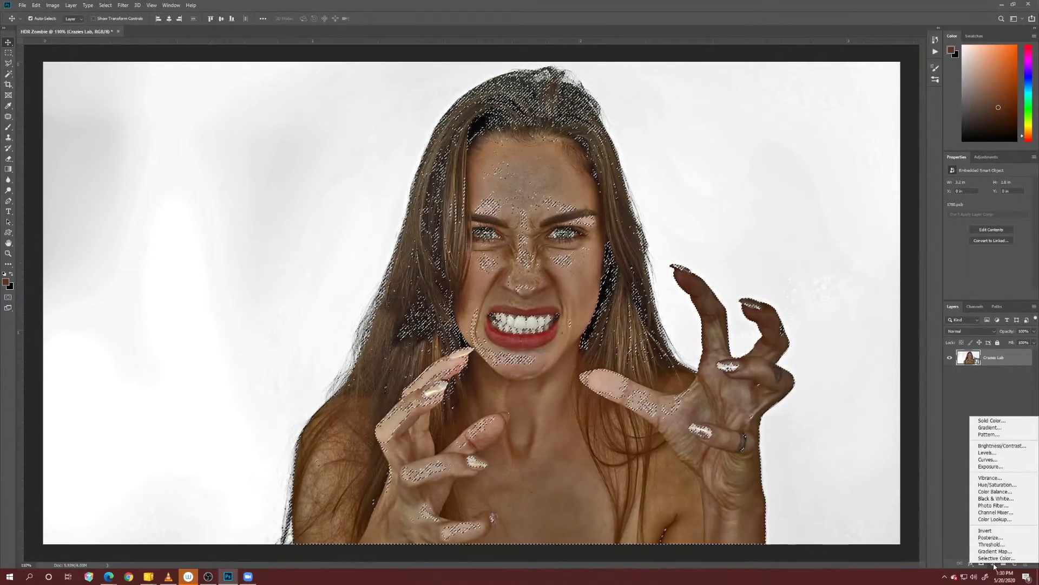
pyautogui.click(986, 453)
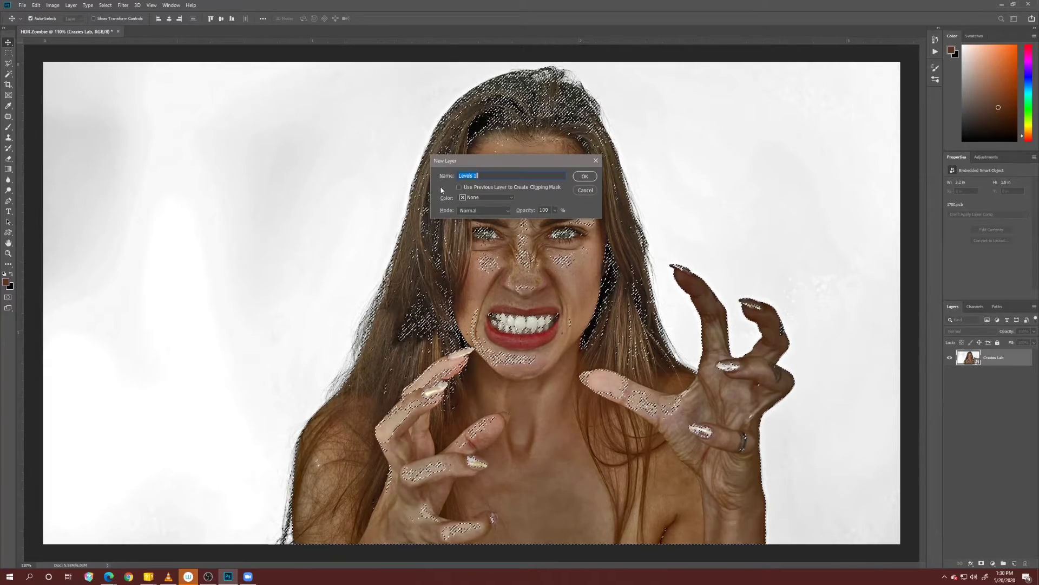
pyautogui.write('Darken')
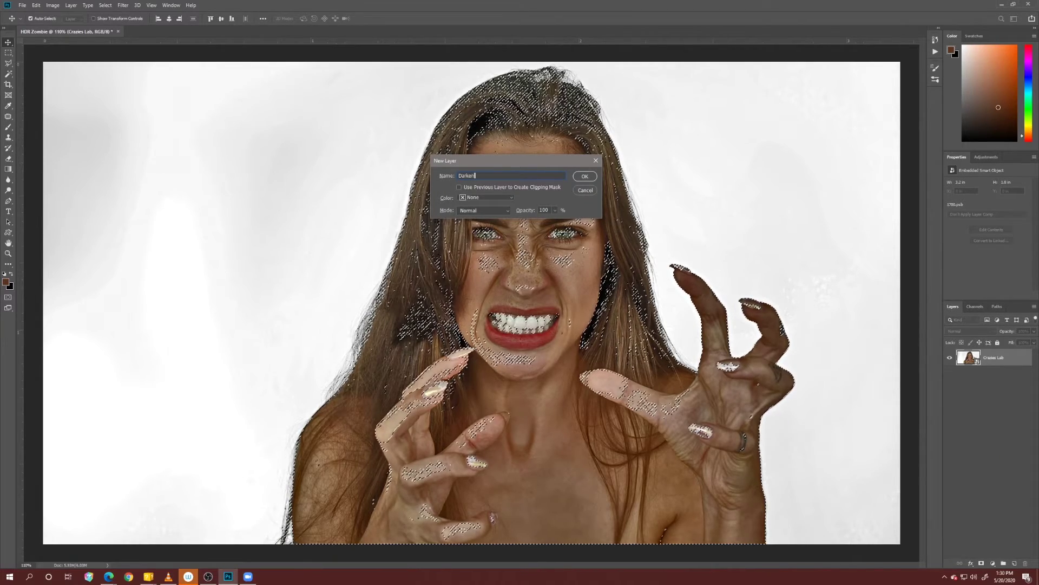
pyautogui.click(584, 177)
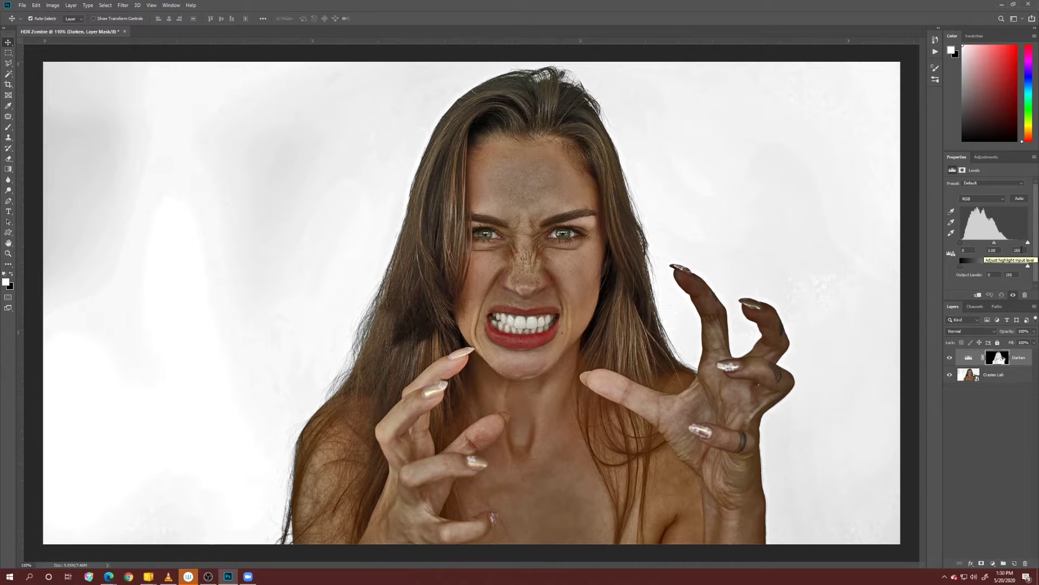
# Step: Set the Darken Levels layer's midtone input to 0.7 and its highlight output level to 170
pyautogui.click(997, 250)
pyautogui.write('1')
pyautogui.write('.7')
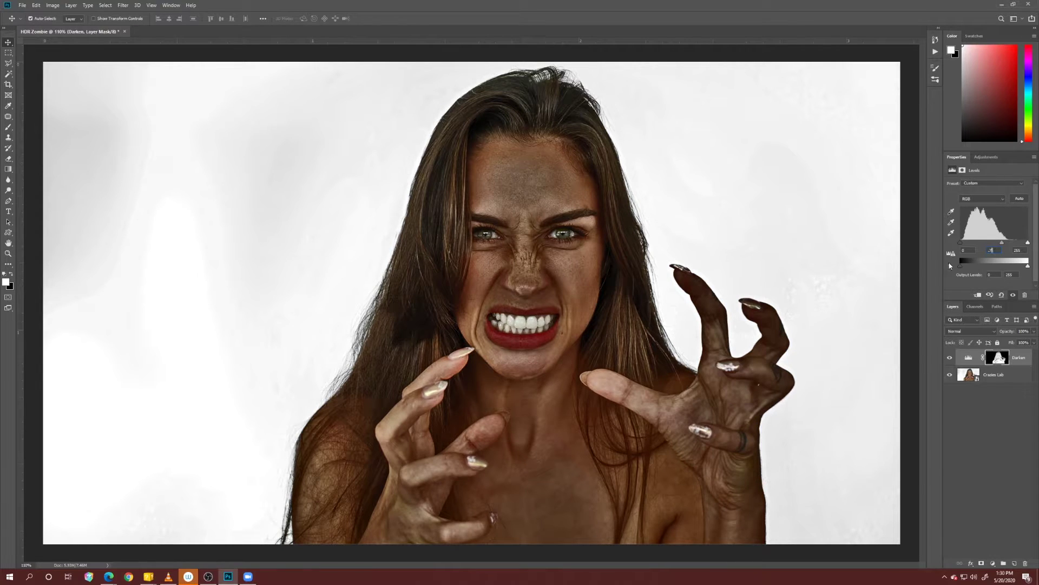
pyautogui.click(1008, 275)
pyautogui.write('170')
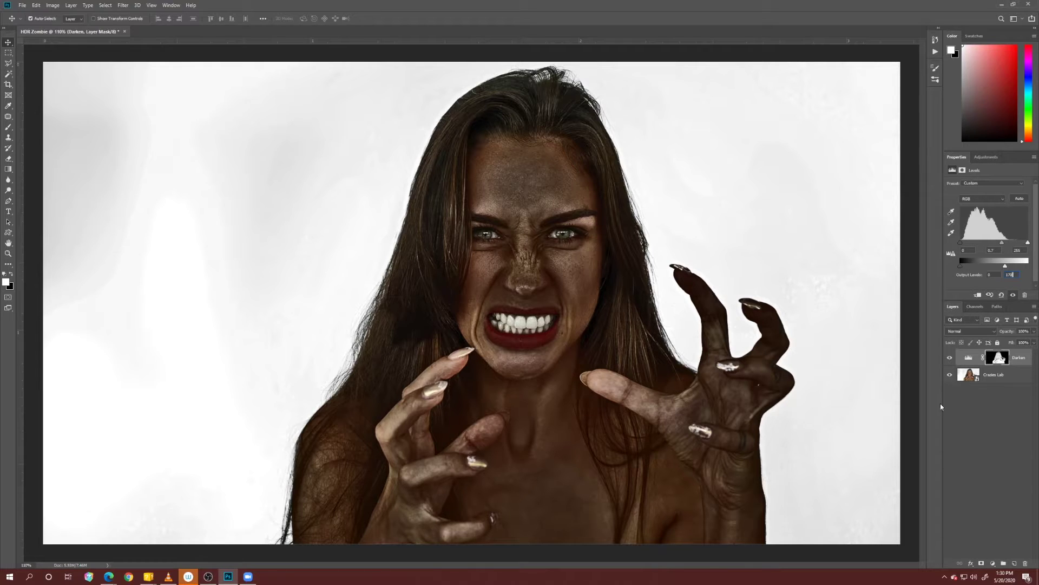
# Step: Add a Levels adjustment layer named Brighten above Darken and set its highlight input level to 230
pyautogui.click(677, 387)
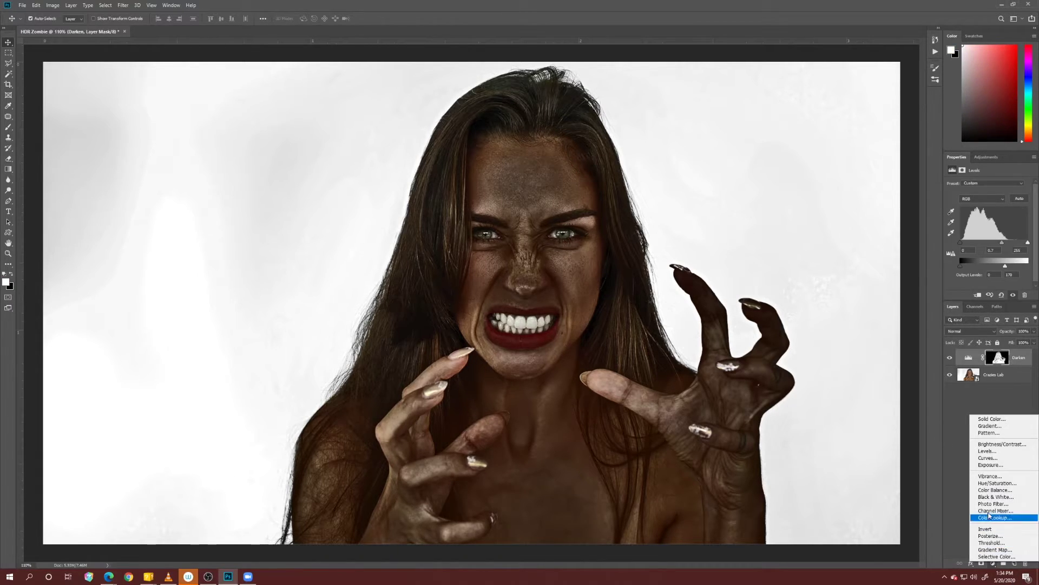
pyautogui.keyDown('alt'); pyautogui.click(986, 451); pyautogui.keyUp('alt')
pyautogui.write('Brighten')
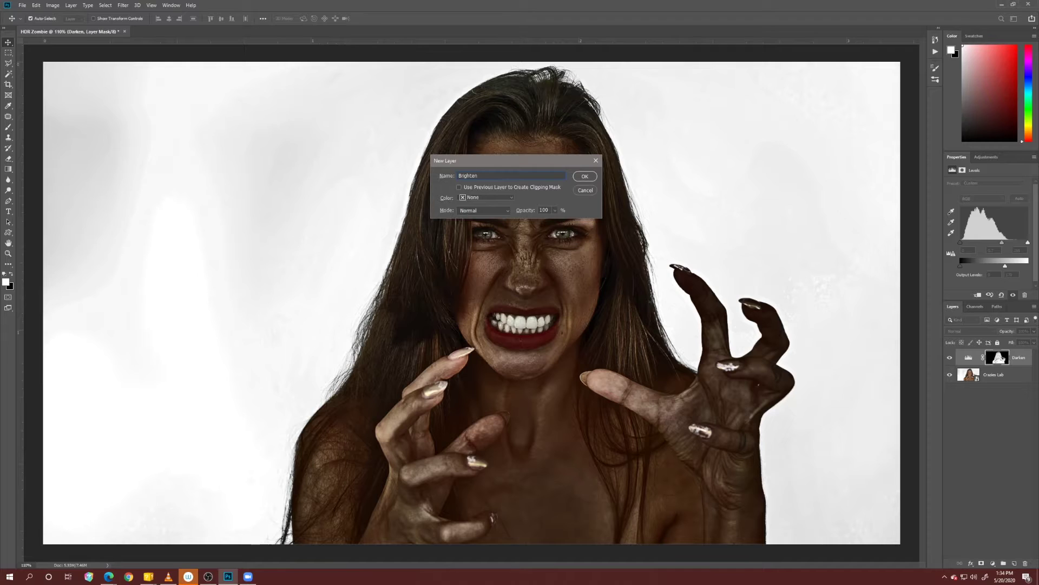
pyautogui.click(584, 177)
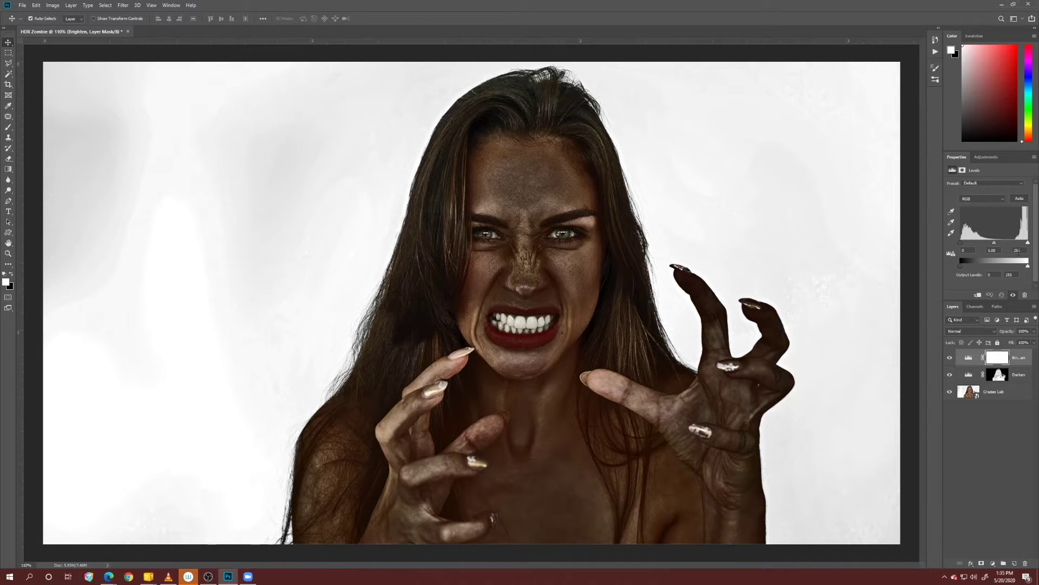
pyautogui.click(1016, 250)
pyautogui.write('230')
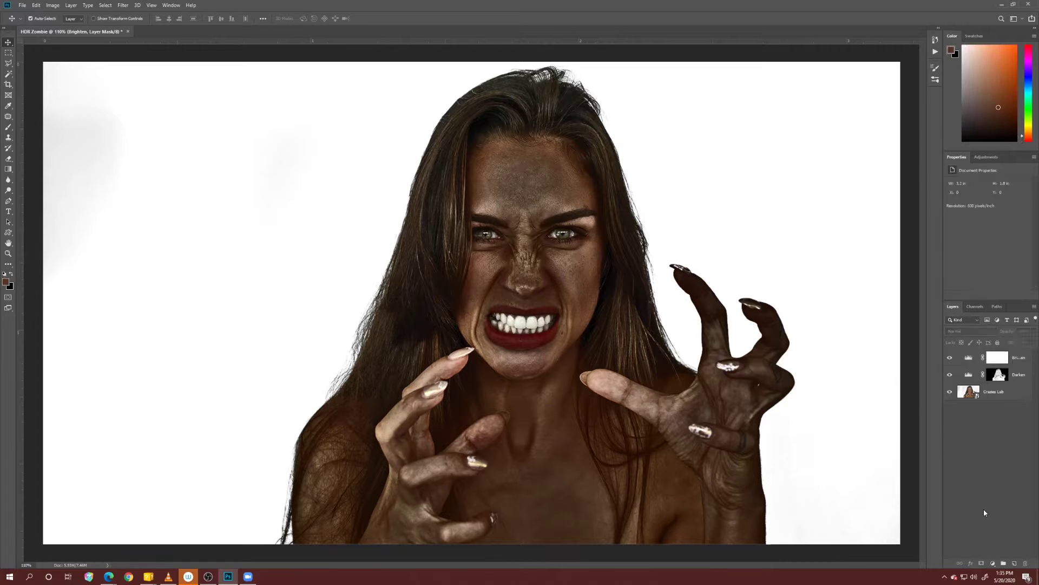
# Step: Apply Smart Sharpen to the Crazies Lab layer with amount 262%, radius 2.0 px, reduce noise 10% and Lens Blur removal
pyautogui.click(977, 388)
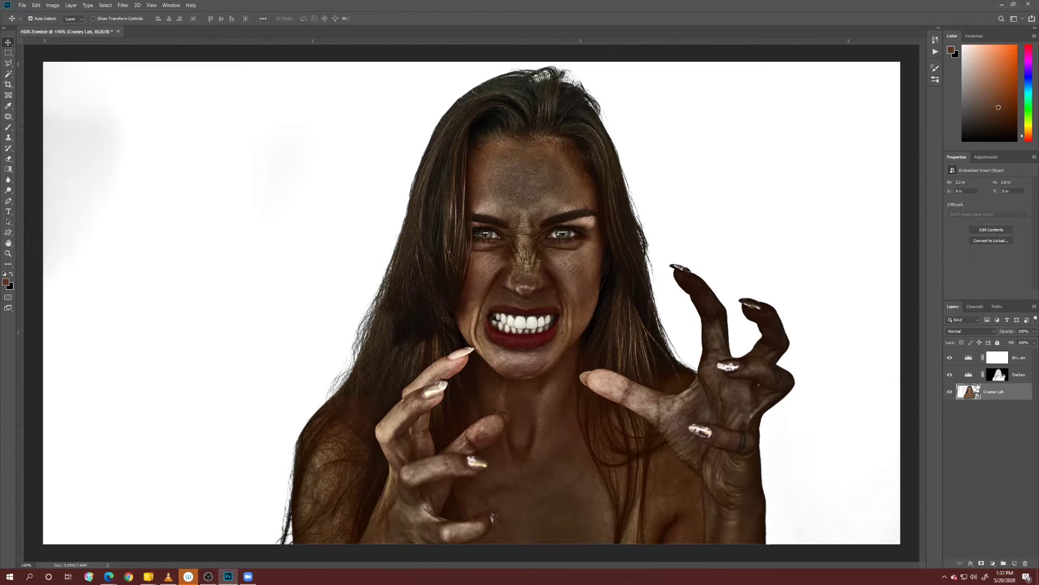
pyautogui.click(128, 6)
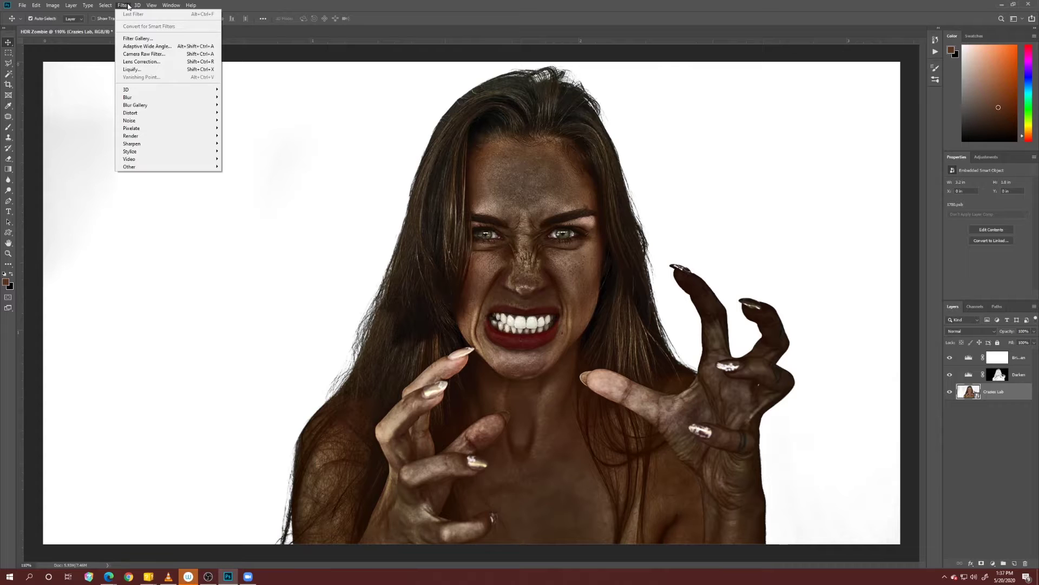
pyautogui.moveTo(187, 144)
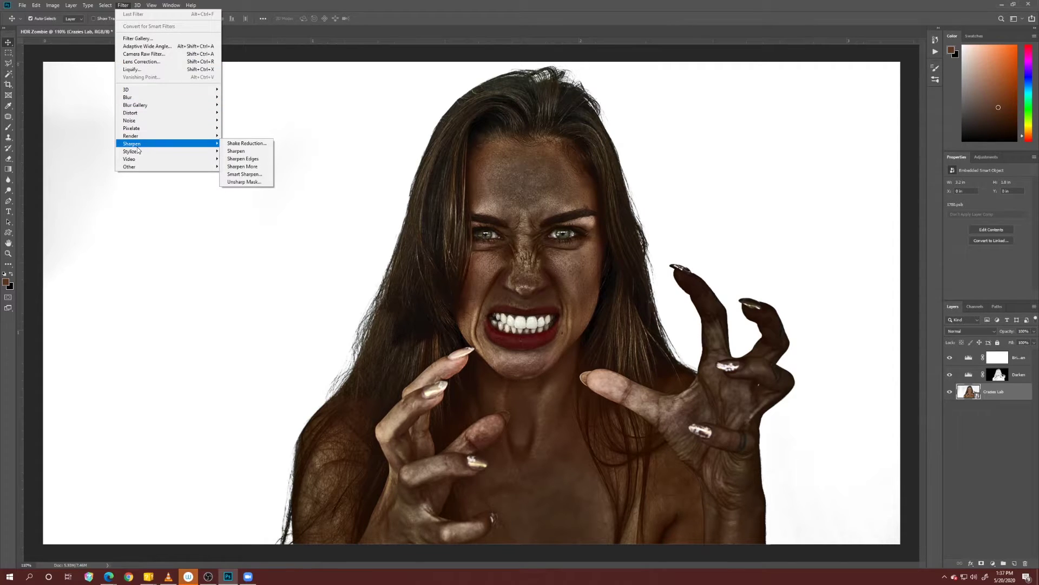
pyautogui.click(244, 173)
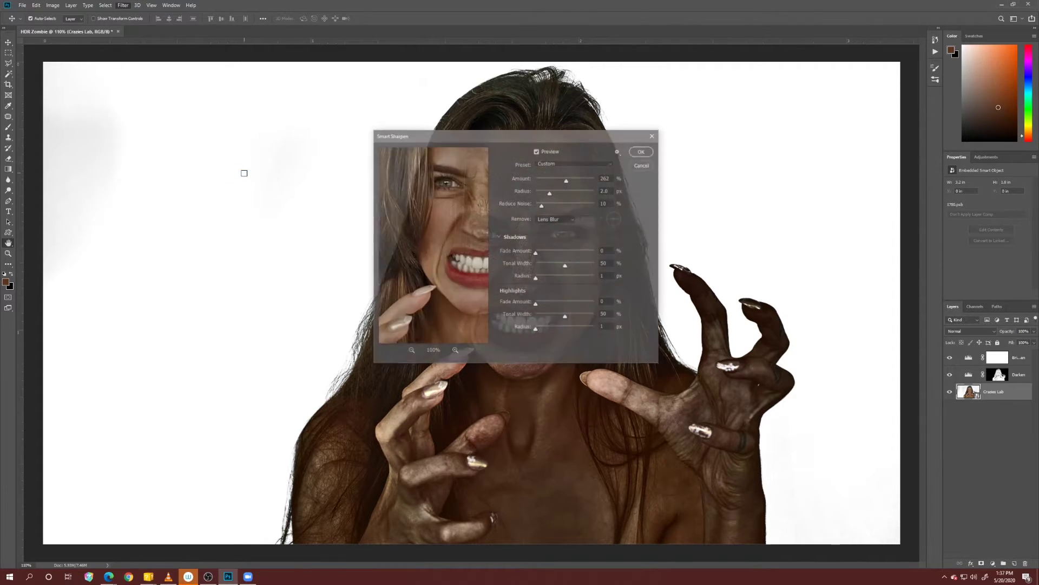
pyautogui.moveTo(456, 140); pyautogui.dragTo(182, 127)
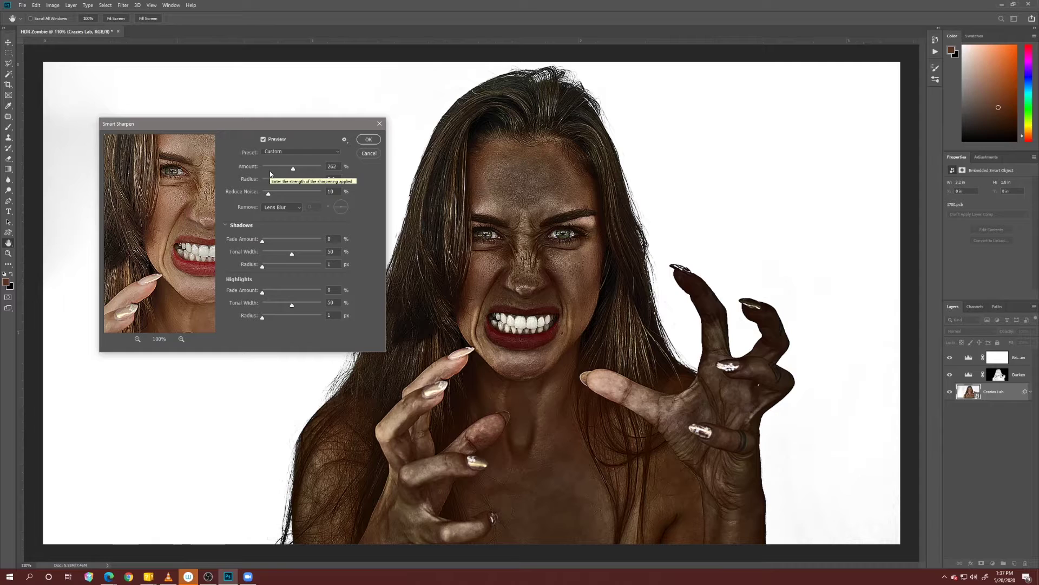
pyautogui.moveTo(293, 170); pyautogui.dragTo(294, 172)
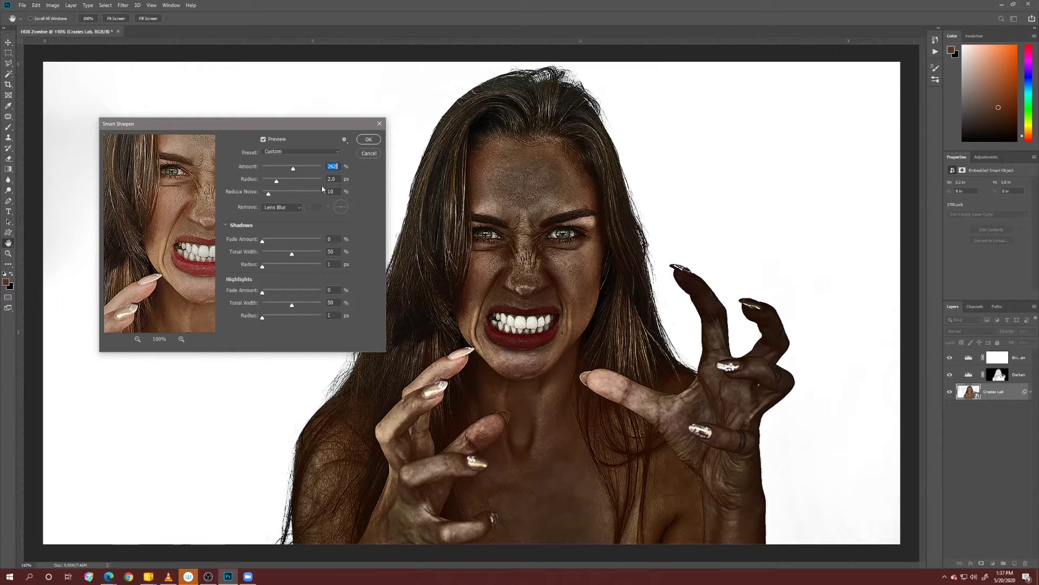
pyautogui.moveTo(277, 181); pyautogui.dragTo(277, 183)
pyautogui.click(368, 139)
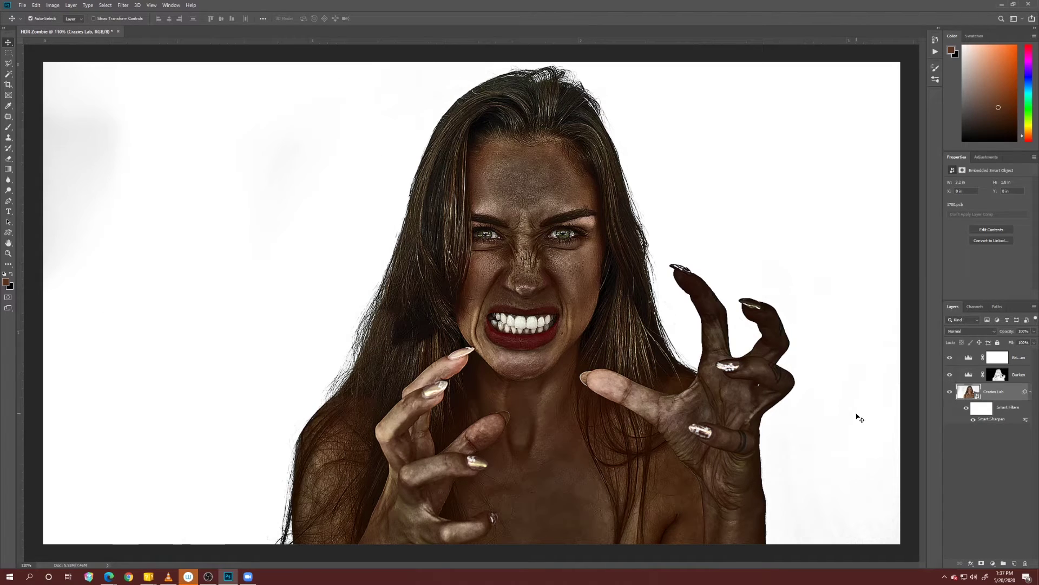
# Step: Set the Smart Sharpen filter's blending mode to Luminosity at 100% opacity
pyautogui.doubleClick(1025, 422)
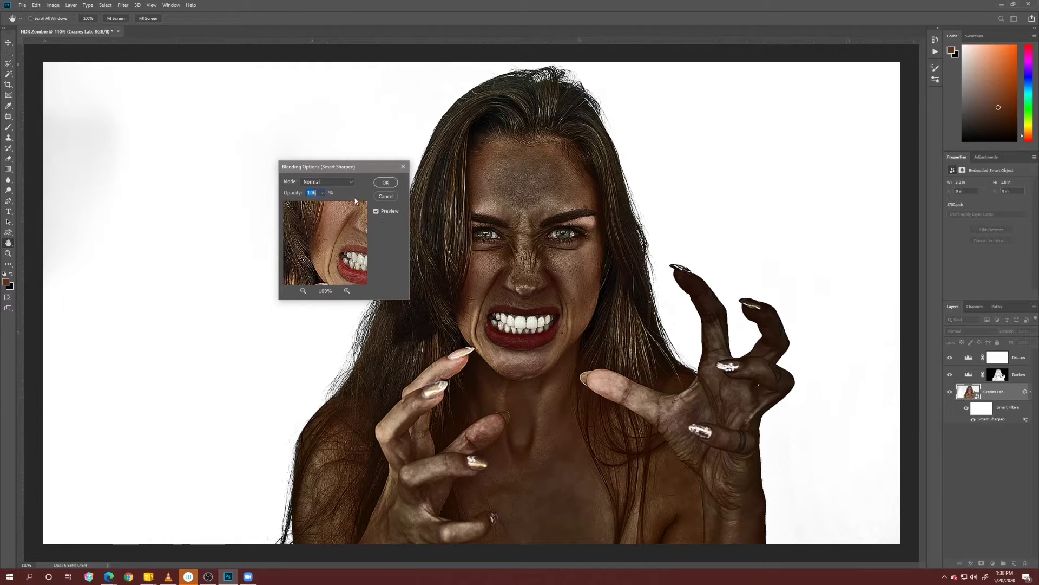
pyautogui.click(334, 181)
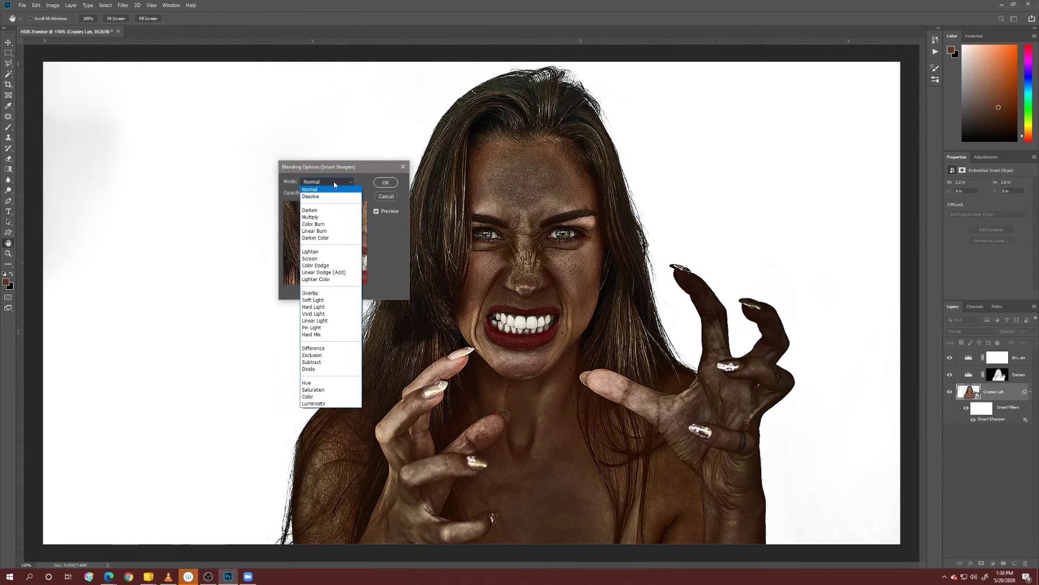
pyautogui.click(325, 404)
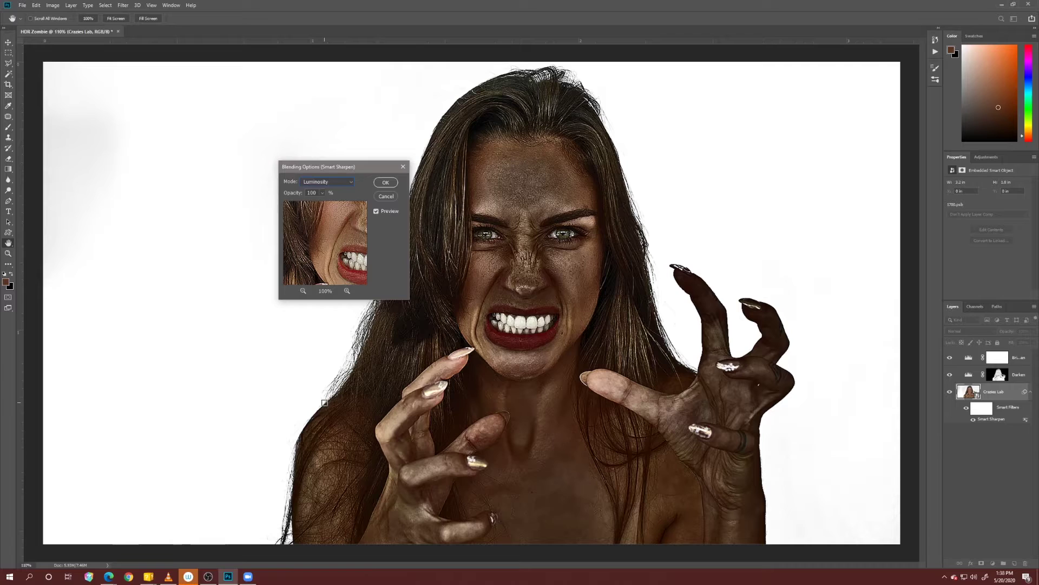
pyautogui.click(385, 182)
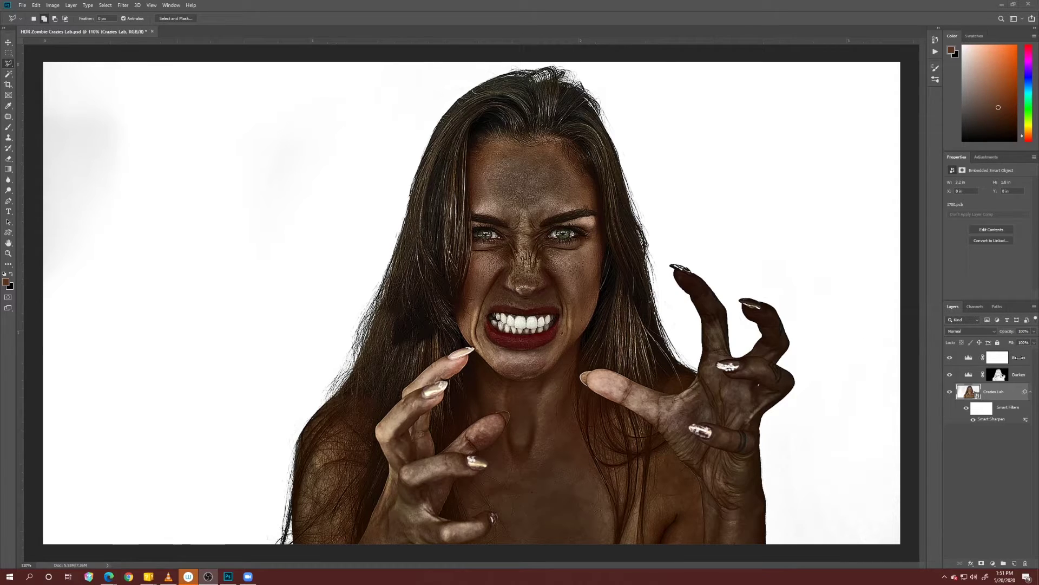
# Step: Compare the image with and without the Brighten adjustment layer, leaving that layer hidden
pyautogui.click(950, 358)
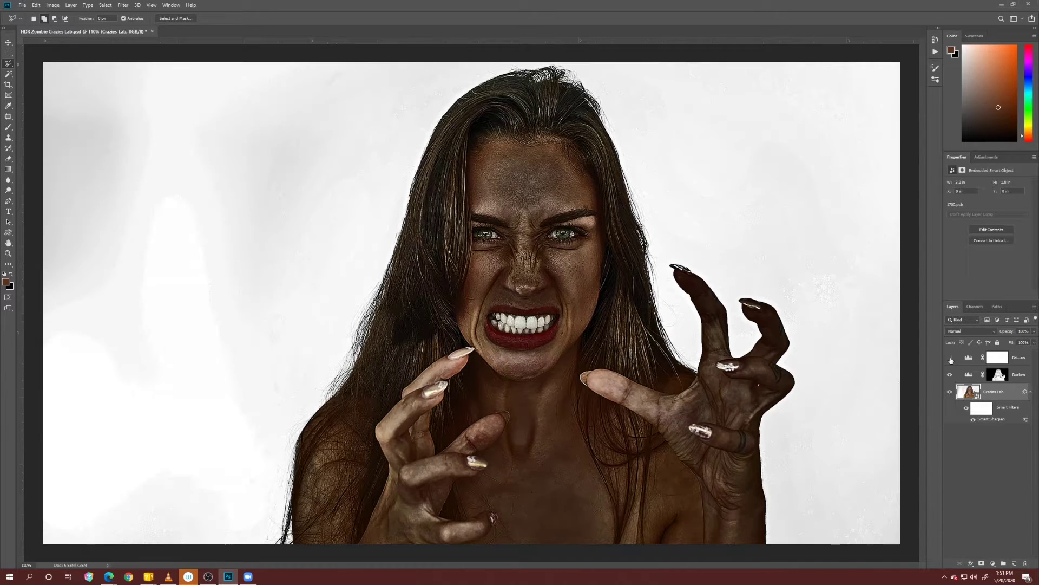
pyautogui.click(951, 359)
pyautogui.click(951, 360)
# Step: Outline the woman's right eye, beside the hanging hair, with a Polygonal Lasso selection along its lids
pyautogui.scroll(6, 526, 248)
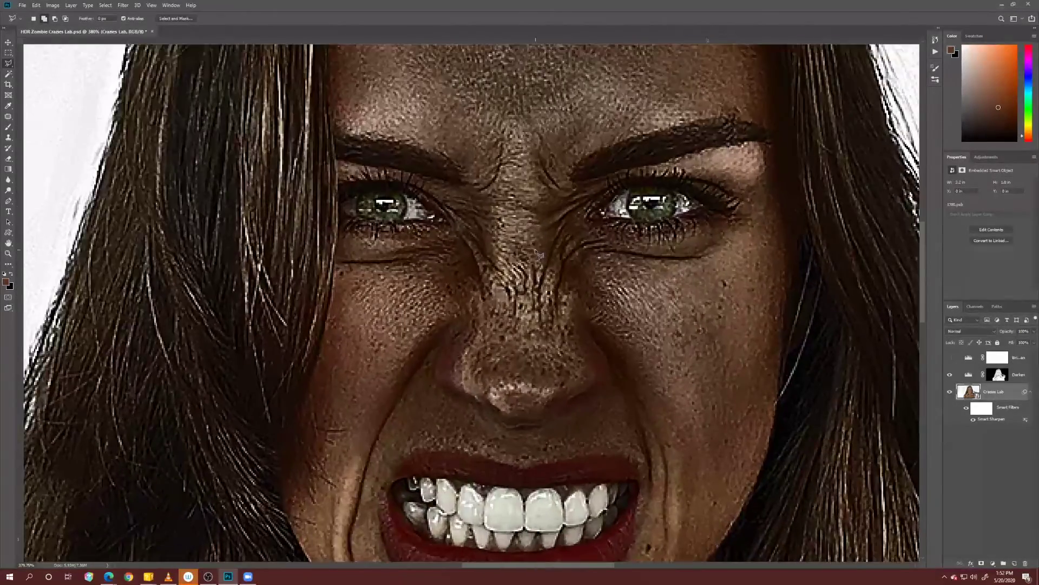
pyautogui.scroll(-3, 544, 254)
pyautogui.scroll(5, 371, 274)
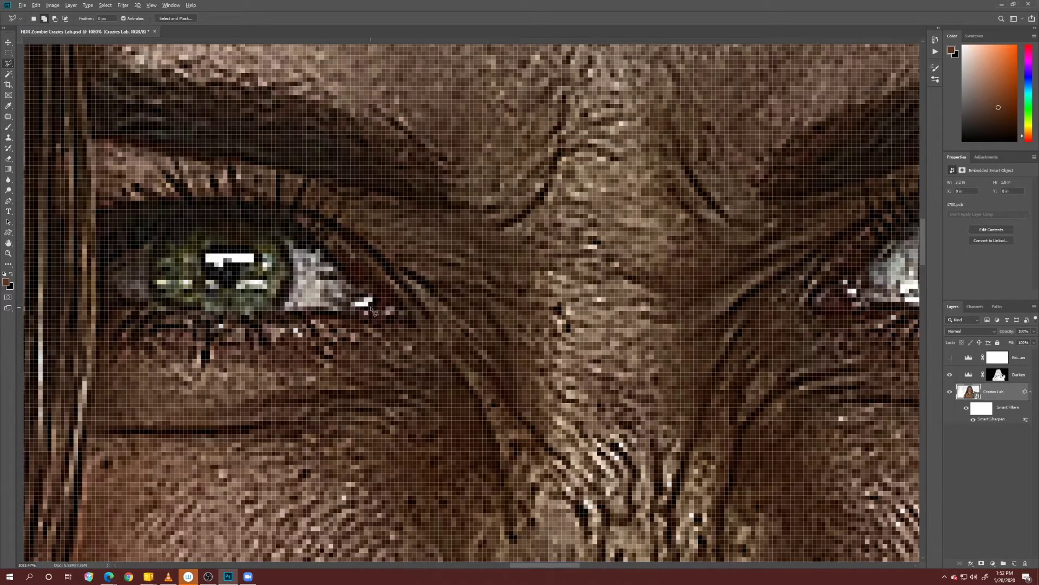
pyautogui.scroll(2, 374, 312)
pyautogui.moveTo(278, 332); pyautogui.dragTo(375, 357)
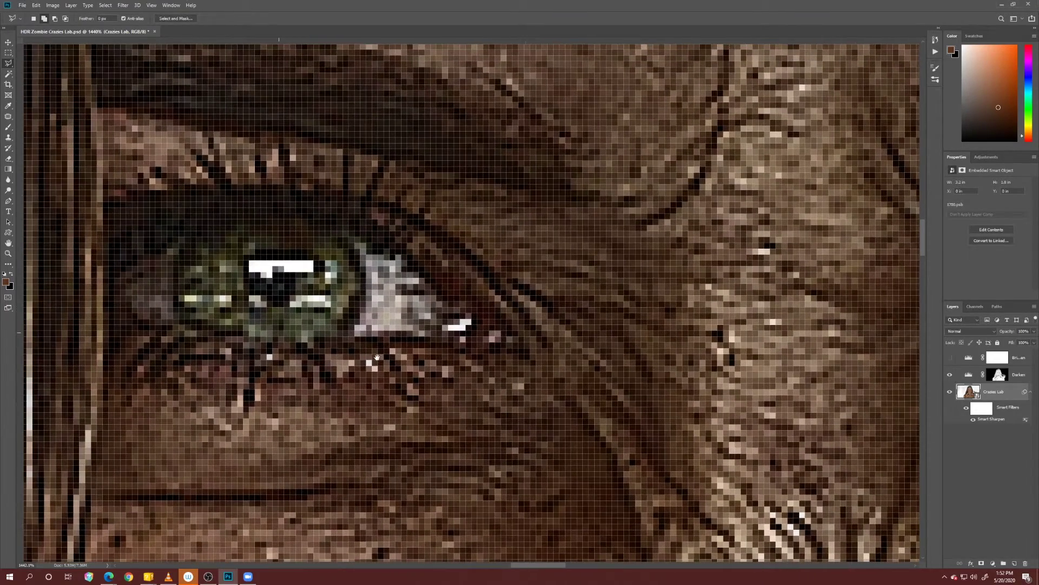
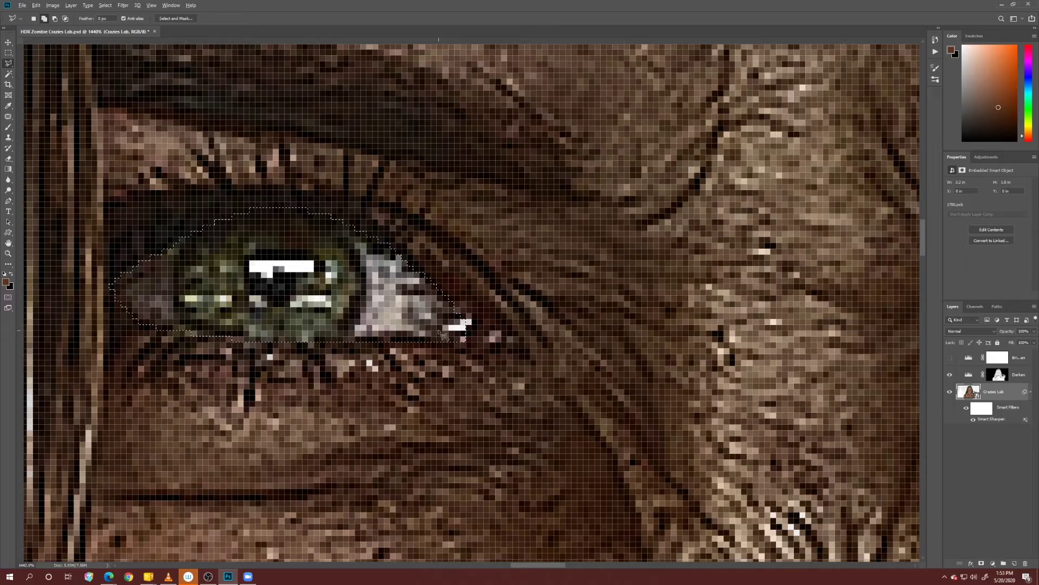
# Step: Add the woman's left eye to the selection by tracing its lids with the Polygonal Lasso
pyautogui.scroll(-3, 458, 340)
pyautogui.scroll(2, 436, 332)
pyautogui.scroll(-3, 436, 332)
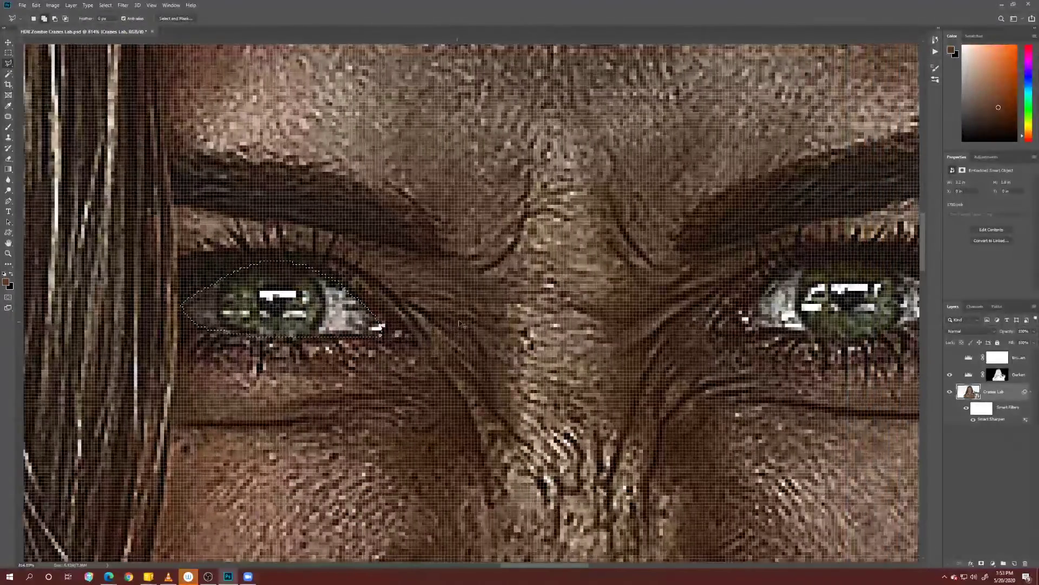
pyautogui.scroll(3, 582, 315)
pyautogui.scroll(-3, 582, 315)
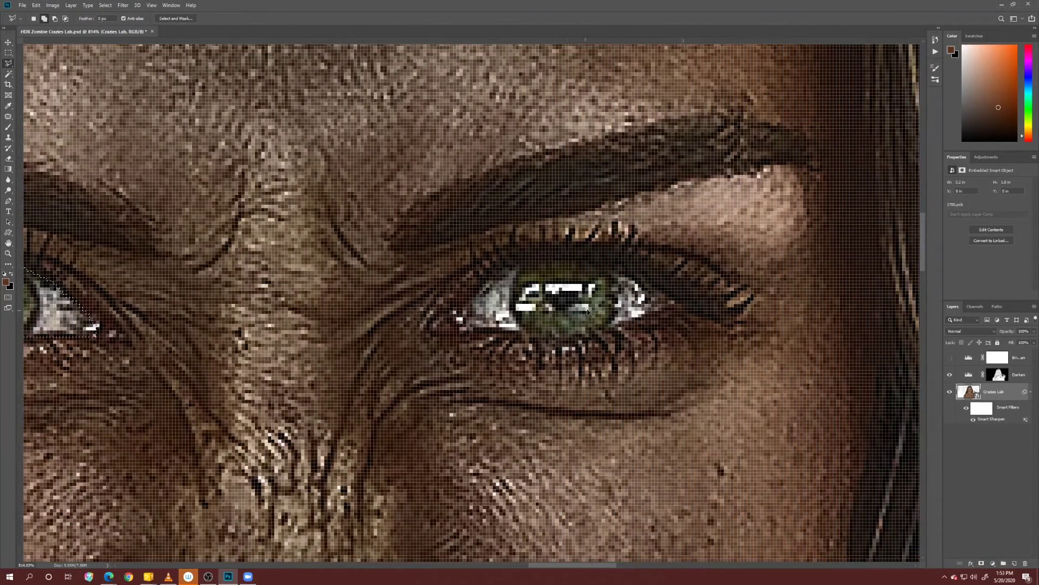
pyautogui.scroll(3, 501, 305)
pyautogui.scroll(-3, 501, 304)
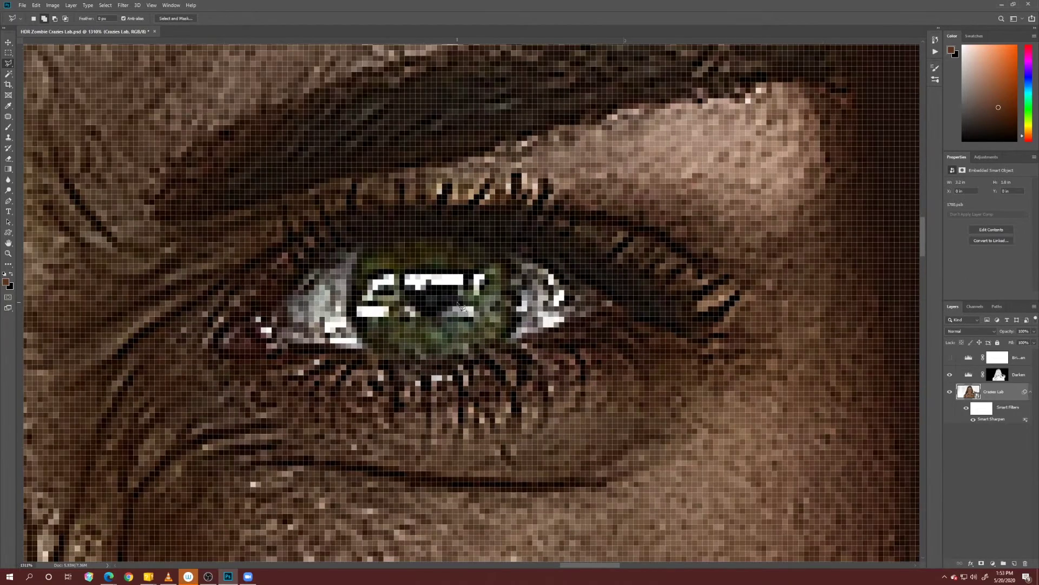
pyautogui.scroll(3, 391, 296)
pyautogui.scroll(-3, 266, 325)
pyautogui.scroll(3, 258, 328)
pyautogui.scroll(-3, 259, 327)
pyautogui.scroll(3, 261, 329)
pyautogui.moveTo(270, 348)
pyautogui.mouseDown()
pyautogui.moveTo(472, 356)
pyautogui.moveTo(557, 331)
pyautogui.moveTo(608, 298)
pyautogui.moveTo(506, 234)
pyautogui.moveTo(404, 227)
pyautogui.moveTo(357, 237)
pyautogui.moveTo(256, 322)
pyautogui.moveTo(335, 334)
pyautogui.moveTo(489, 331)
pyautogui.mouseUp()
# Step: Copy the selected eyes with Copy Merged and paste them onto a new layer
pyautogui.scroll(-6, 257, 322)
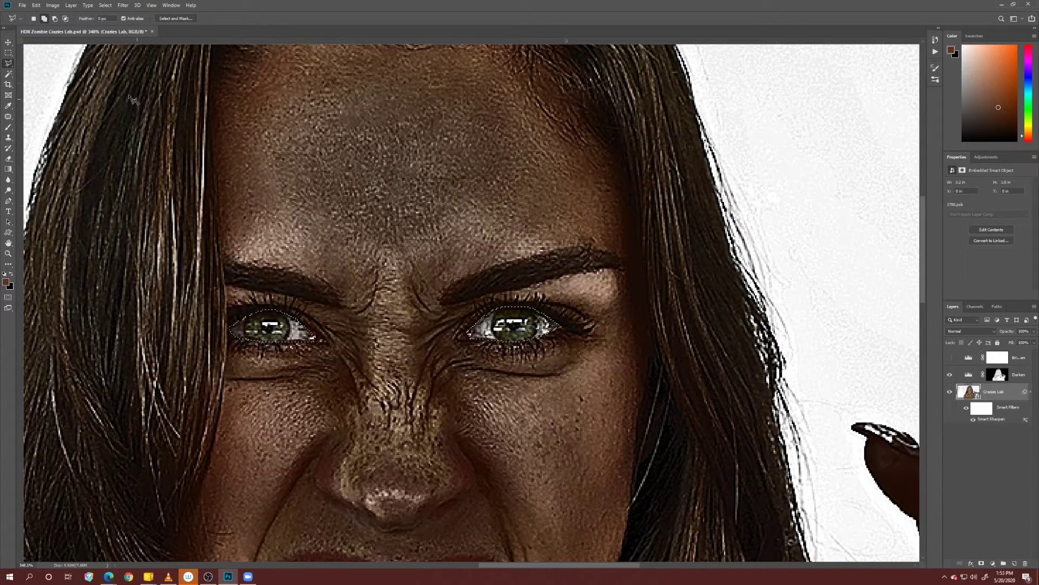
pyautogui.click(36, 5)
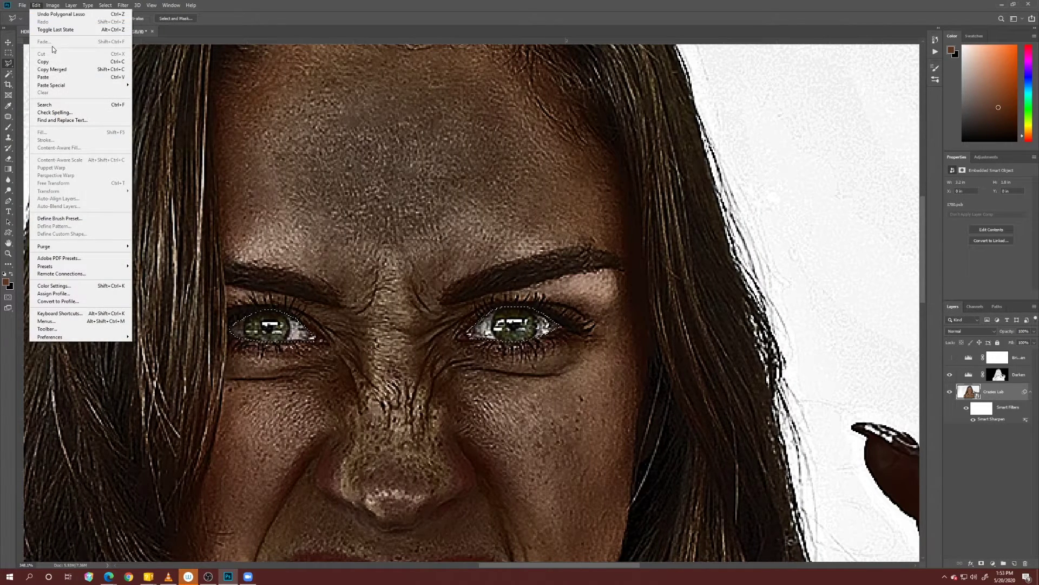
pyautogui.click(66, 74)
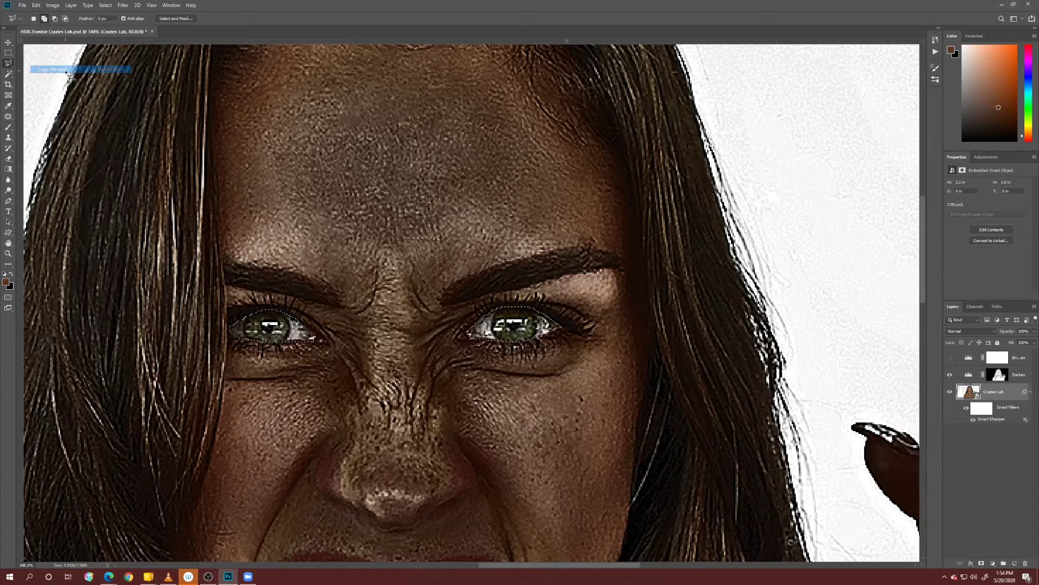
pyautogui.click(38, 6)
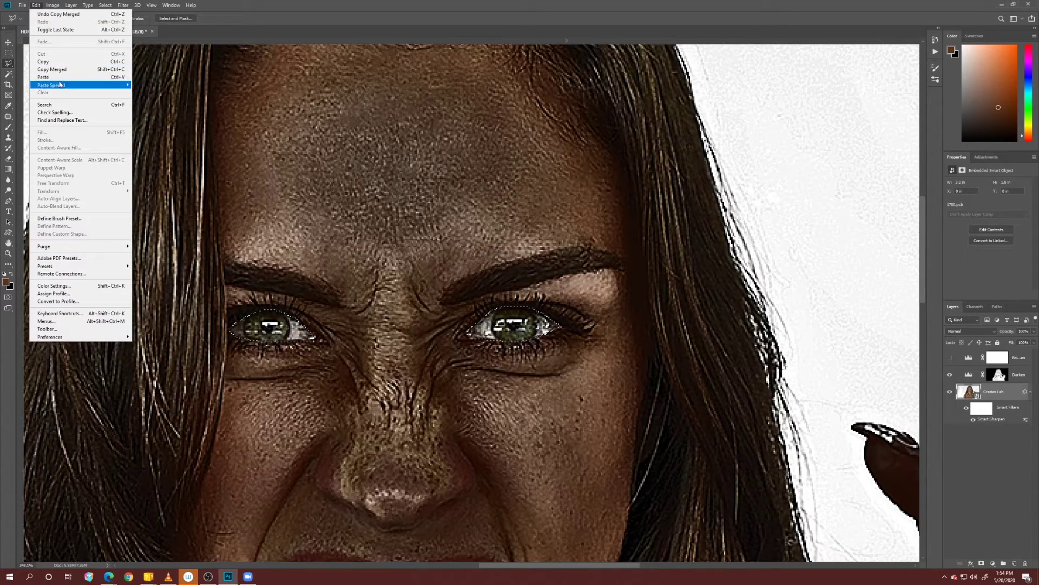
pyautogui.click(43, 77)
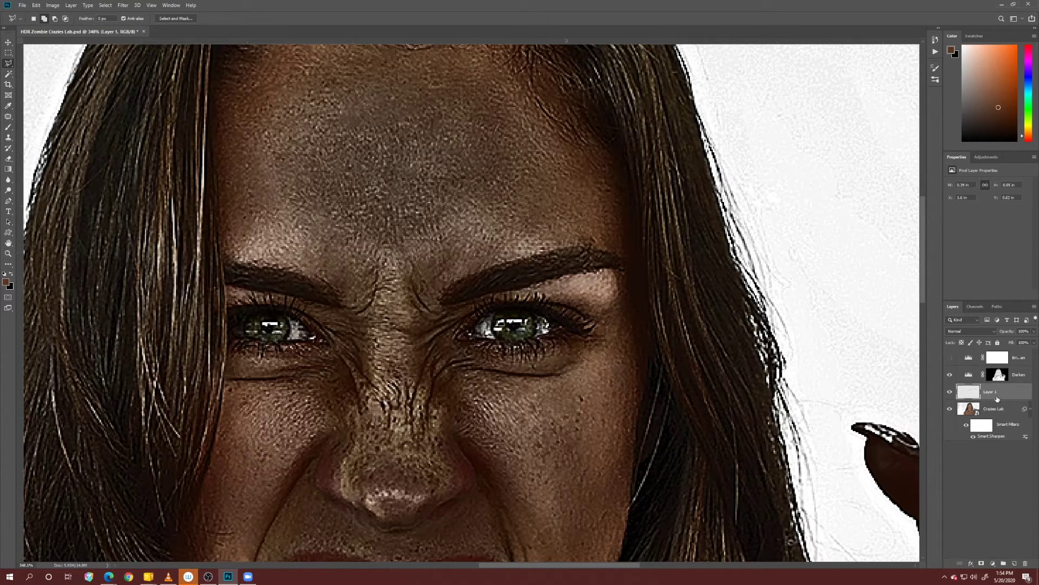
# Step: Rename the pasted layer as Eyes
pyautogui.doubleClick(992, 397)
pyautogui.write('Eyes')
pyautogui.press('Return')
# Step: Apply a Normal, linear Gradient Overlay from dark to light grey at 100% opacity to the Eyes layer, adjusting its angle
pyautogui.click(971, 563)
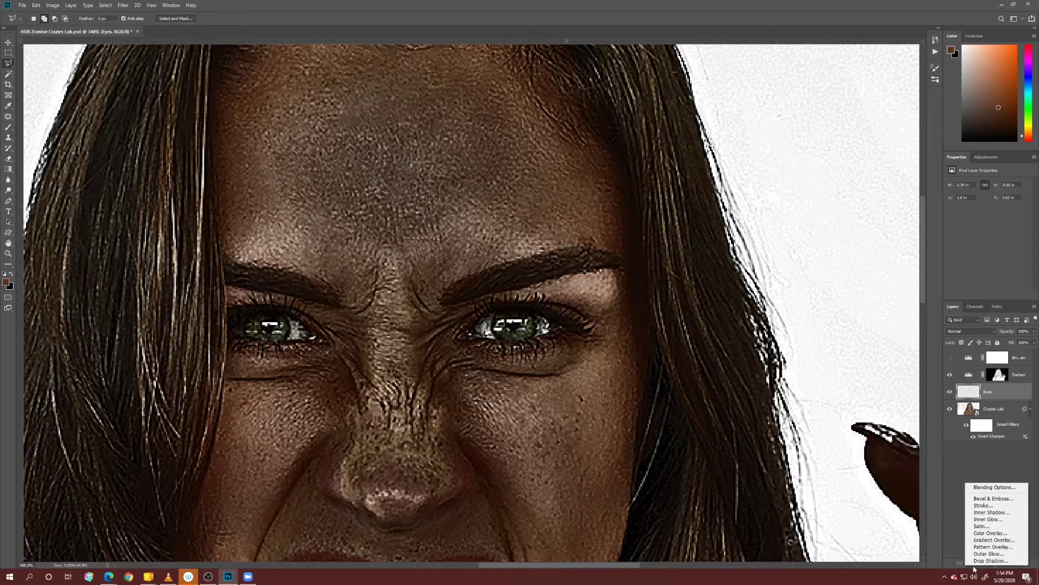
pyautogui.click(993, 540)
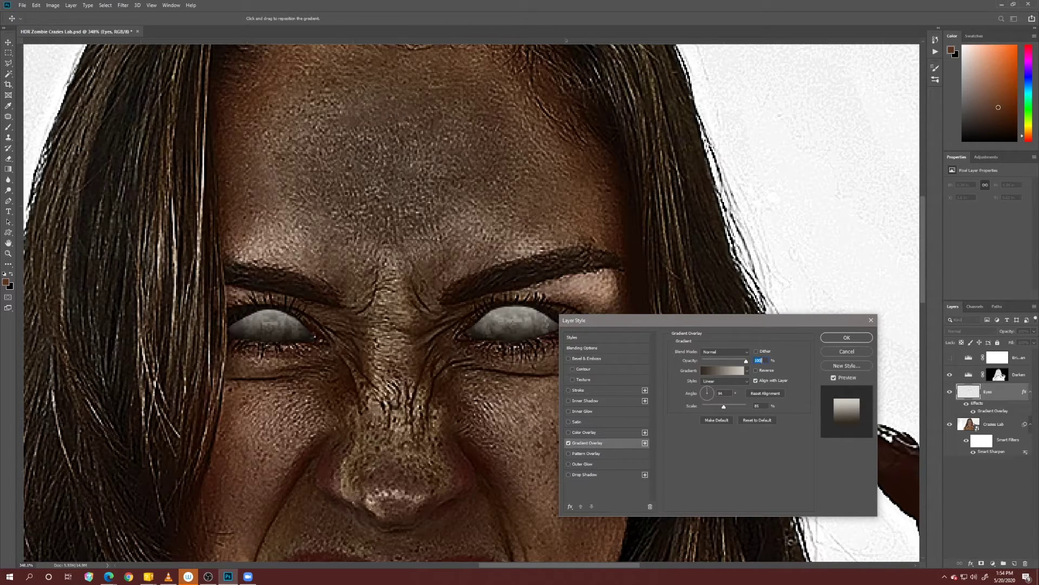
pyautogui.hotkey('alt', 'Tab')
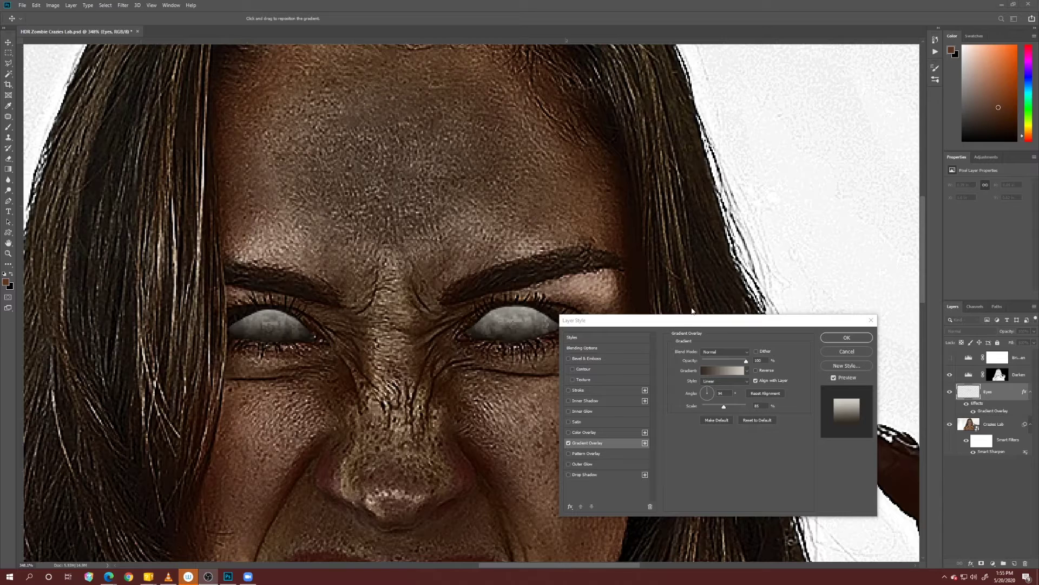
pyautogui.moveTo(687, 322); pyautogui.dragTo(720, 275)
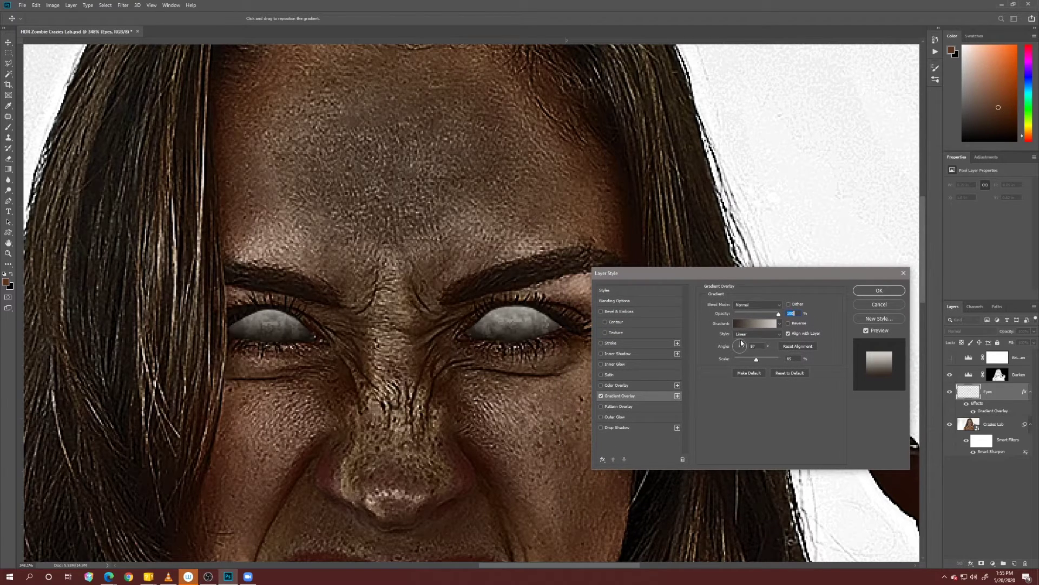
pyautogui.moveTo(741, 343); pyautogui.dragTo(739, 338)
pyautogui.press('Tab')
pyautogui.click(880, 296)
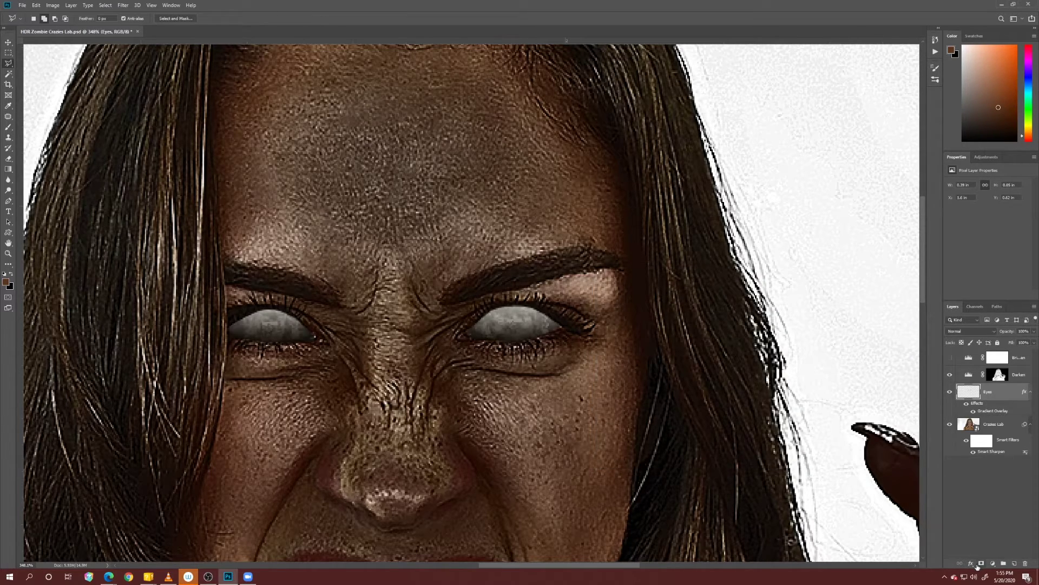
# Step: Add an Inner Glow to the Eyes layer in dark red, with Multiply blending and 100% opacity
pyautogui.click(972, 565)
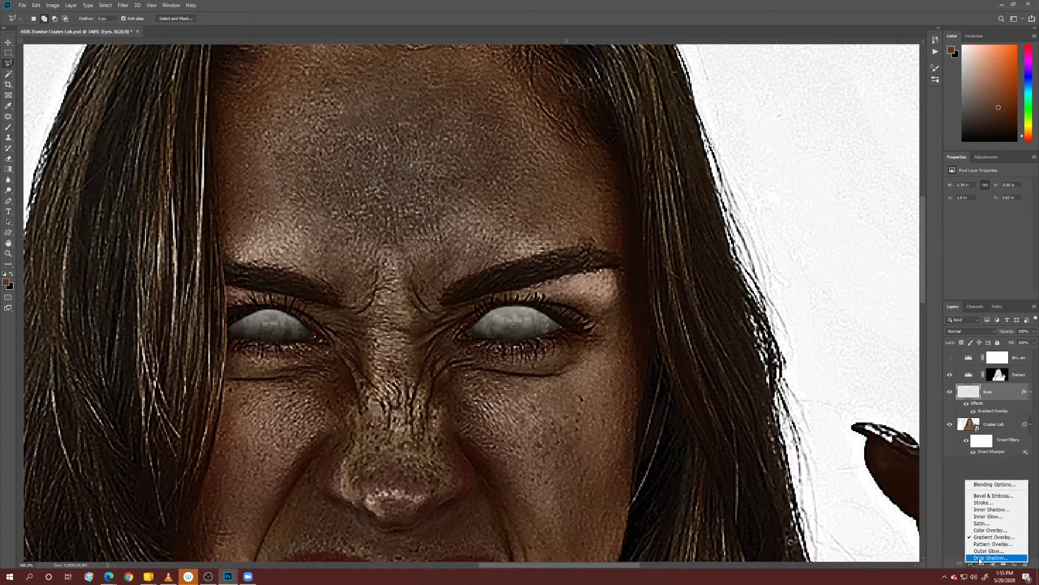
pyautogui.click(984, 516)
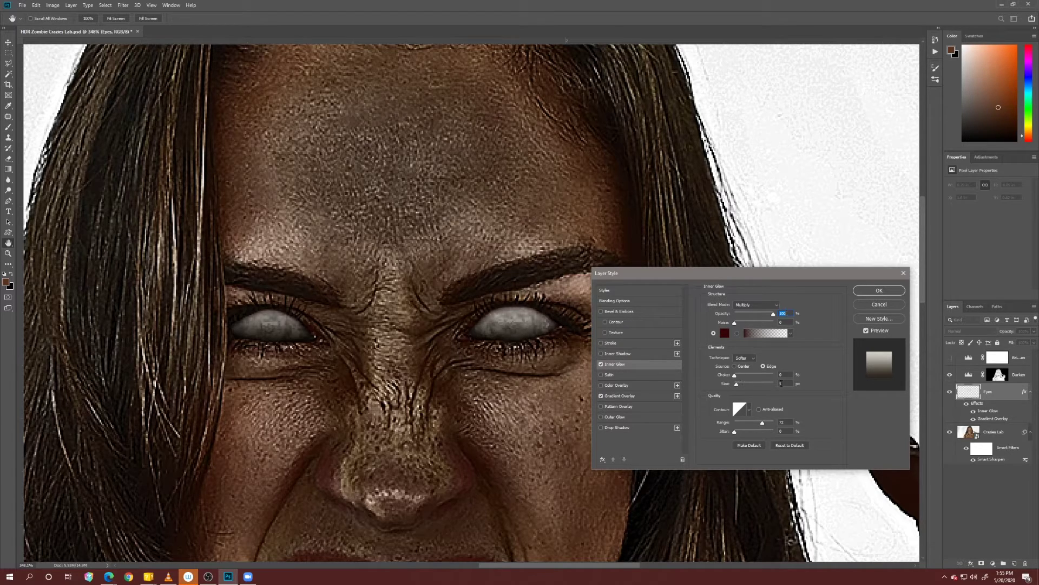
pyautogui.click(865, 291)
pyautogui.press('l')
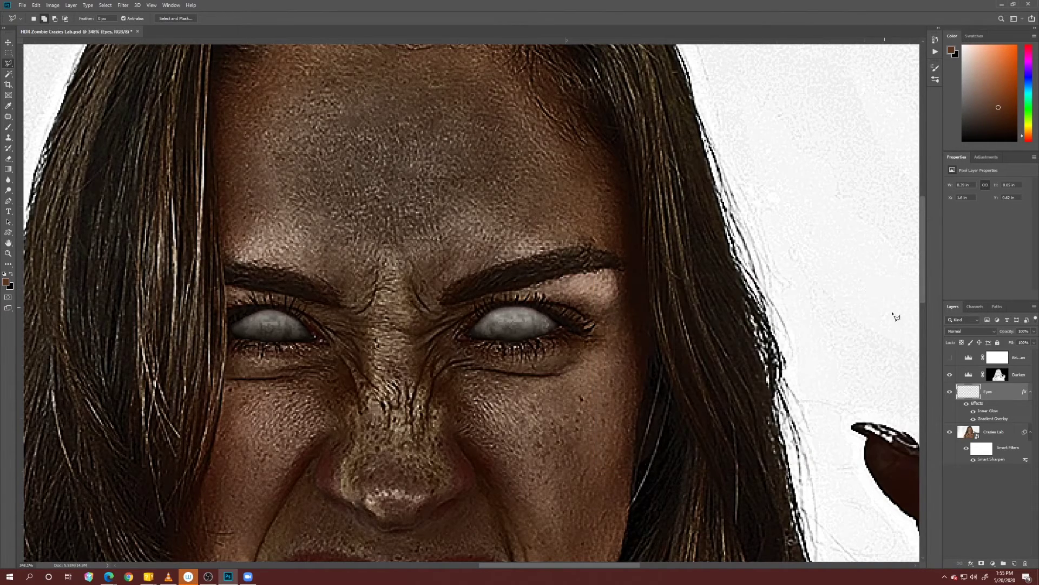
# Step: Add a black Outer Glow to the Eyes layer, set to Multiply at 100% opacity with the Softer technique
pyautogui.click(970, 563)
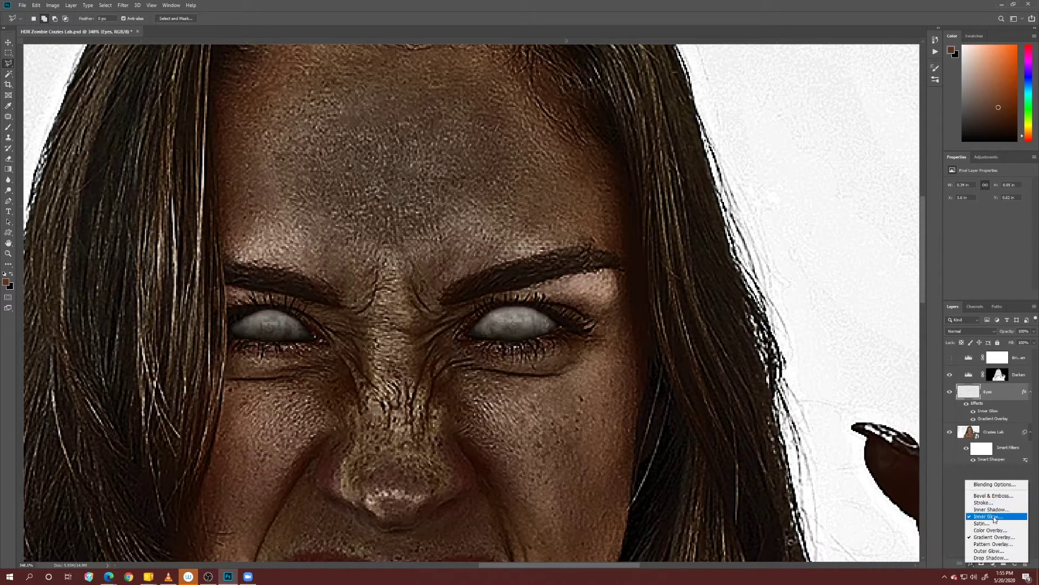
pyautogui.click(991, 551)
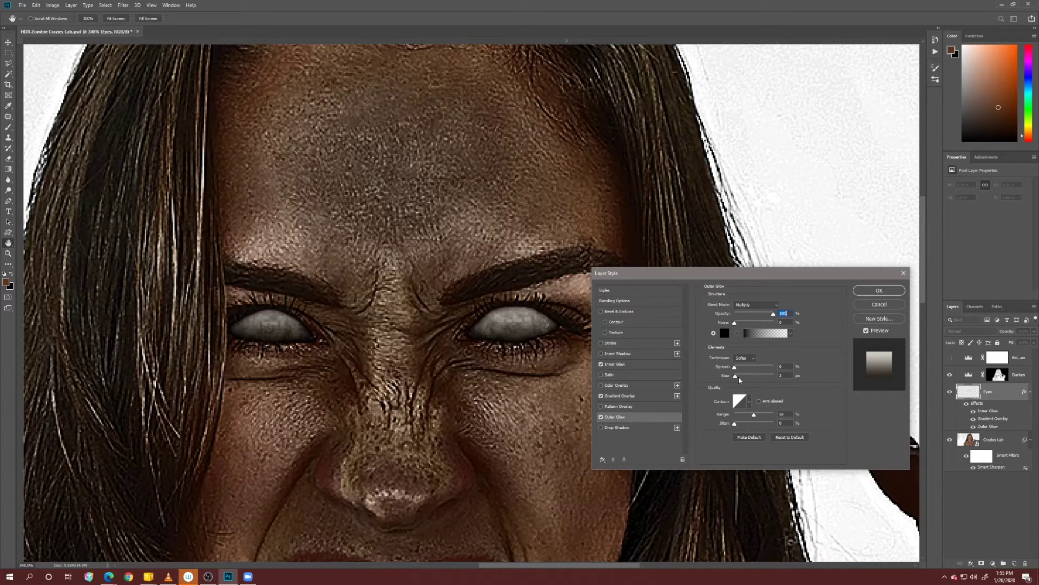
pyautogui.click(862, 291)
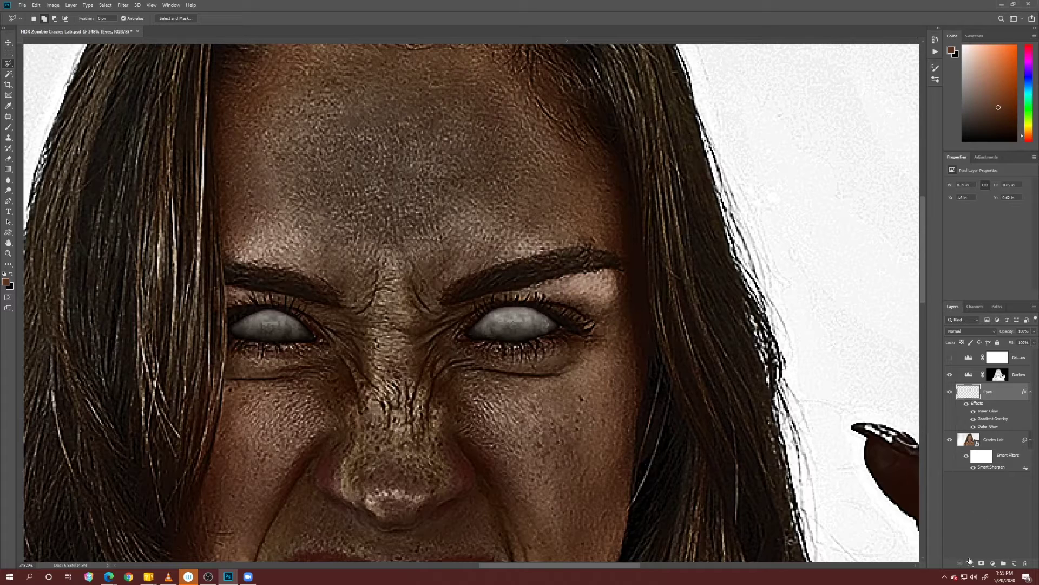
# Step: Add an Inner Shadow to the Eyes layer in very dark red, with Multiply blending and 100% opacity
pyautogui.click(970, 564)
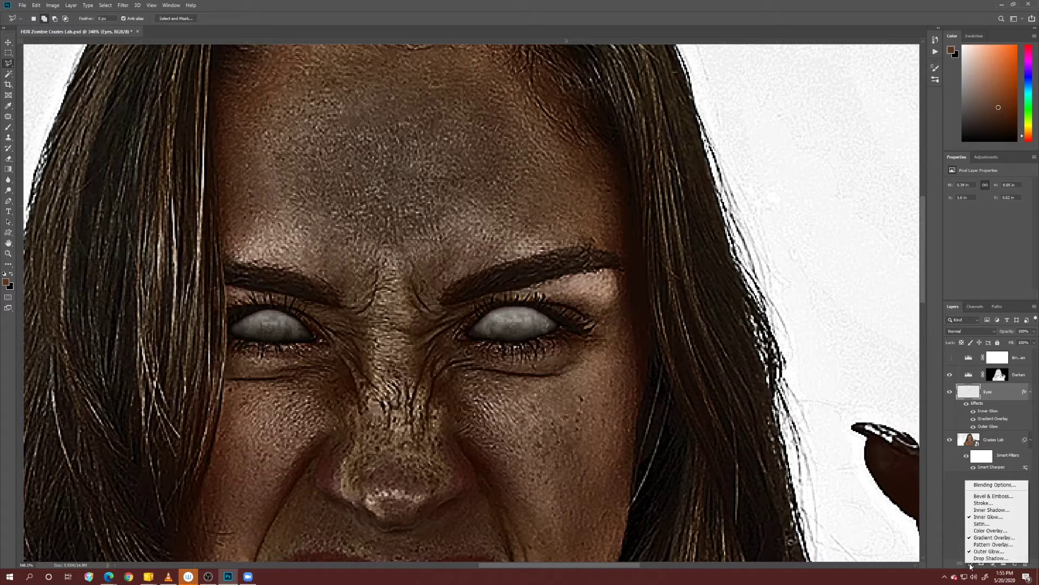
pyautogui.click(985, 510)
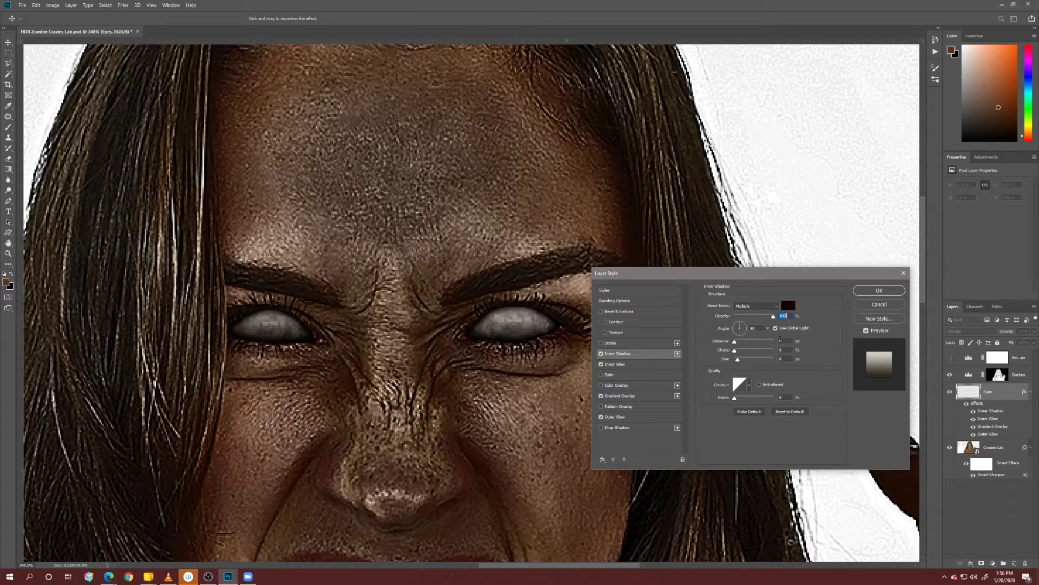
pyautogui.click(879, 290)
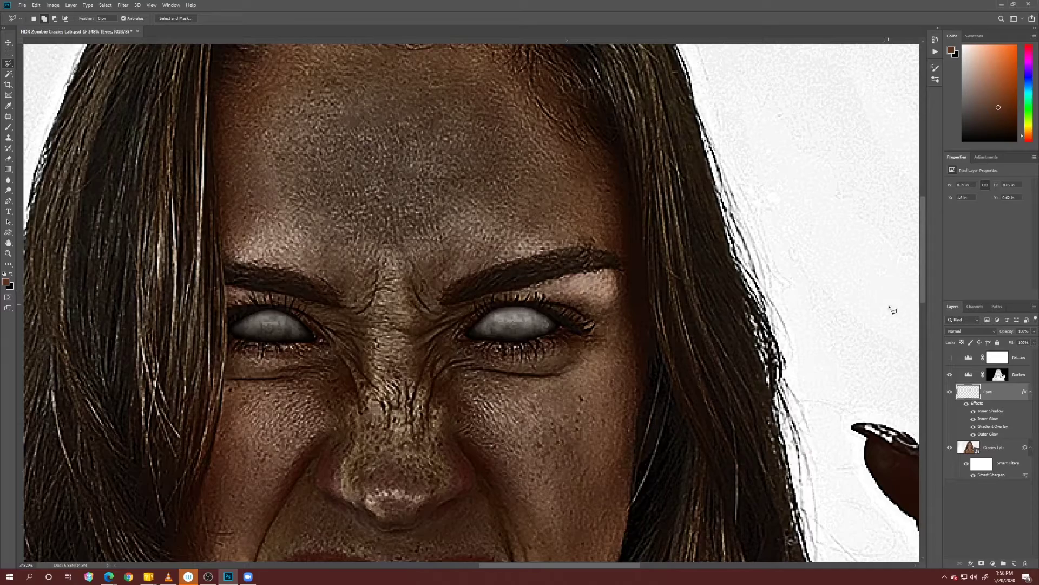
# Step: Add a reversed, radial black-to-light-grey Gradient Overlay to the Crazies Lab layer, set to Multiply at 100% opacity
pyautogui.scroll(-2, 358, 367)
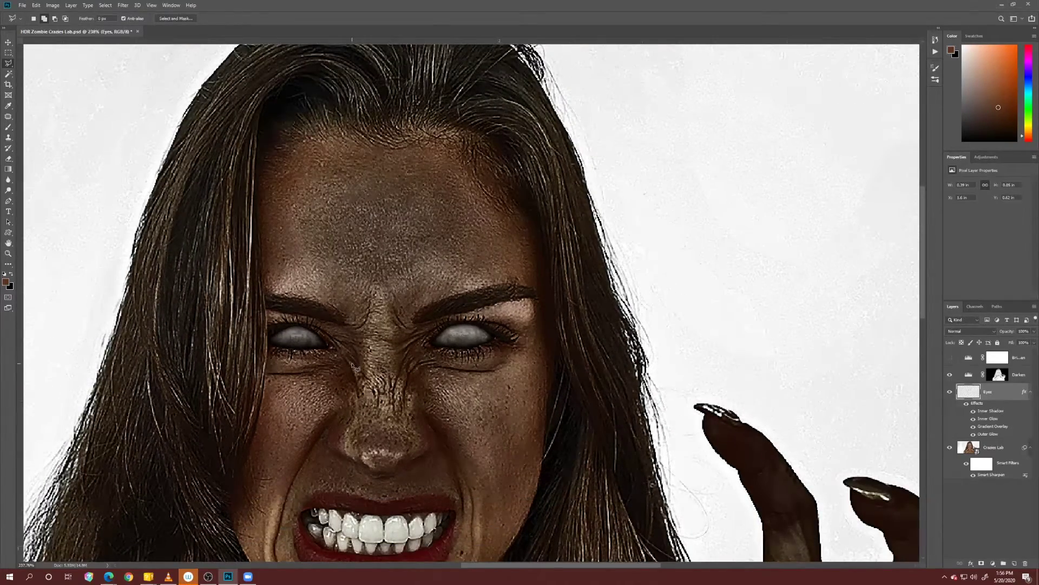
pyautogui.scroll(1, 353, 368)
pyautogui.scroll(-1, 353, 368)
pyautogui.scroll(-1, 353, 368)
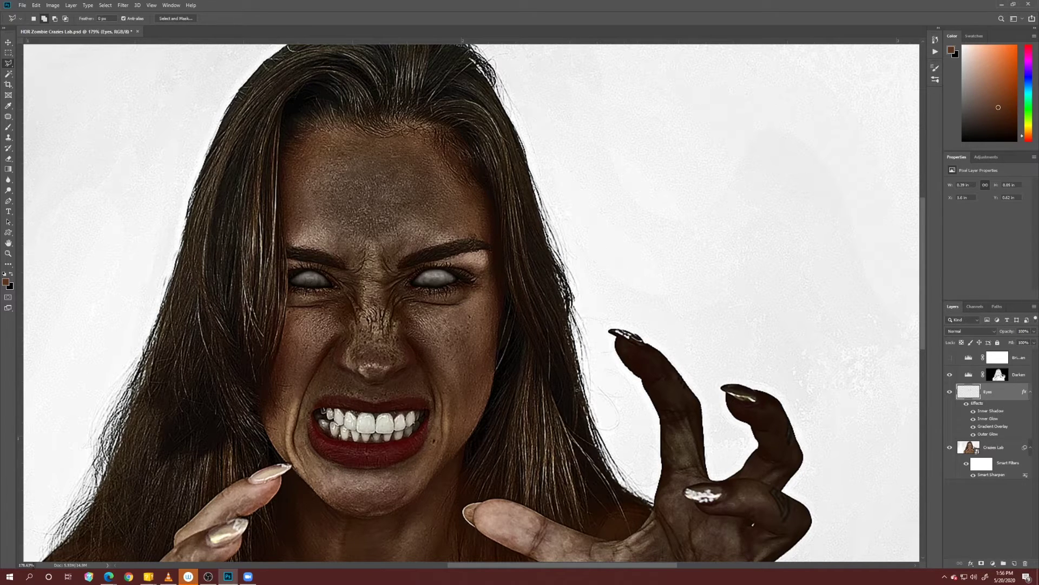
pyautogui.click(22, 564)
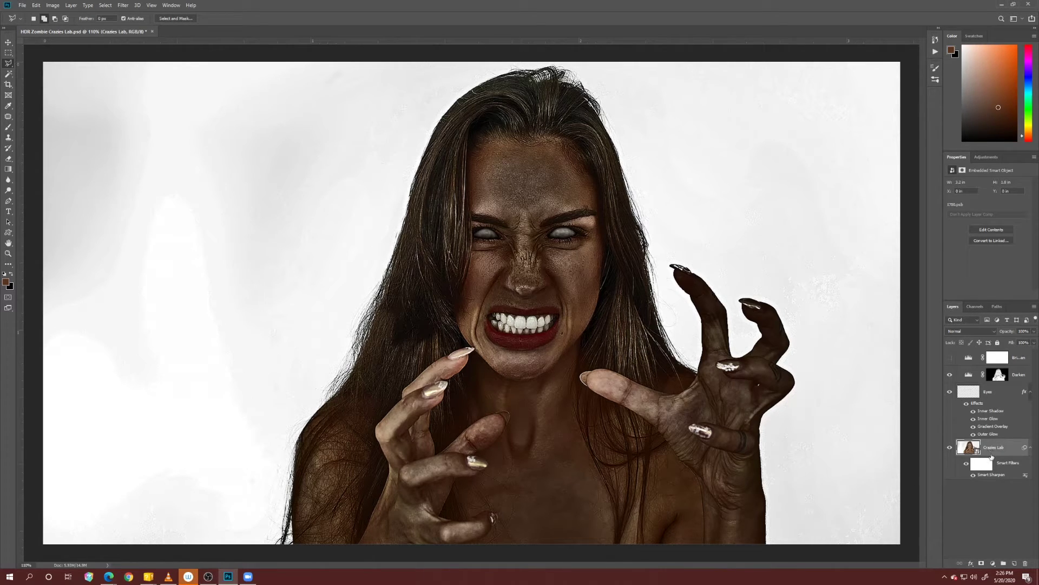
pyautogui.click(971, 563)
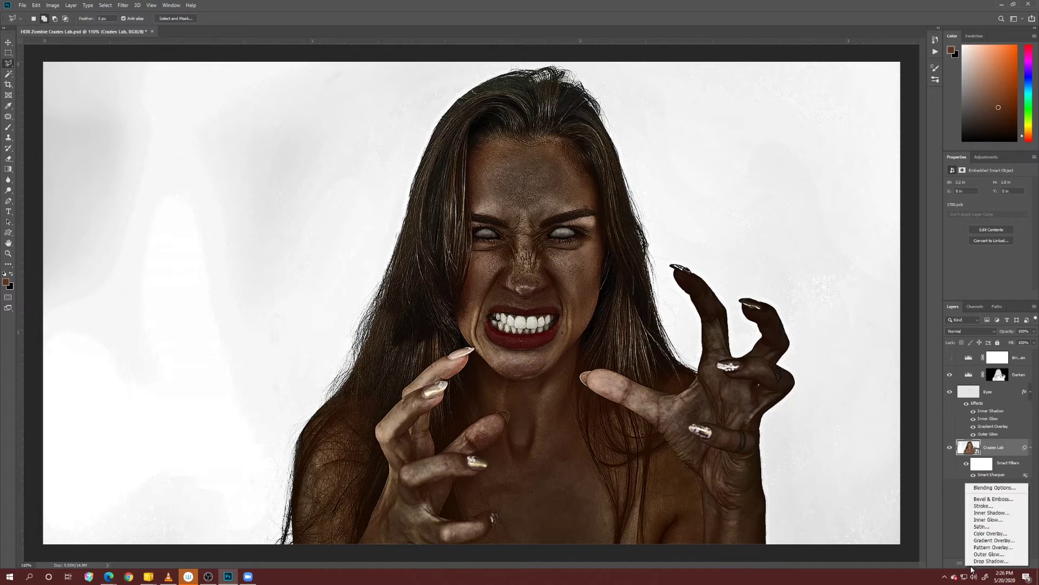
pyautogui.click(986, 540)
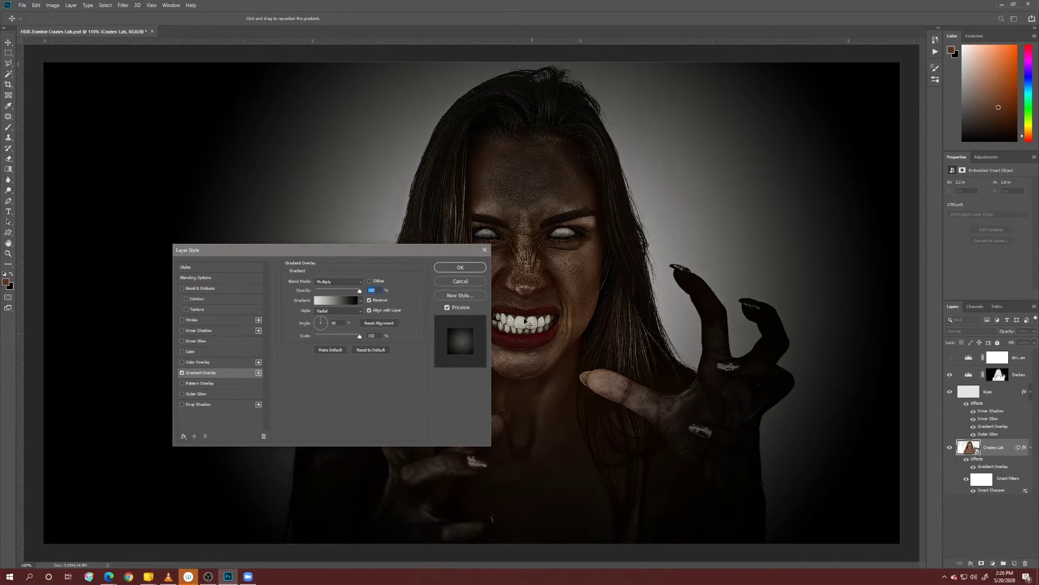
pyautogui.moveTo(362, 253); pyautogui.dragTo(239, 139)
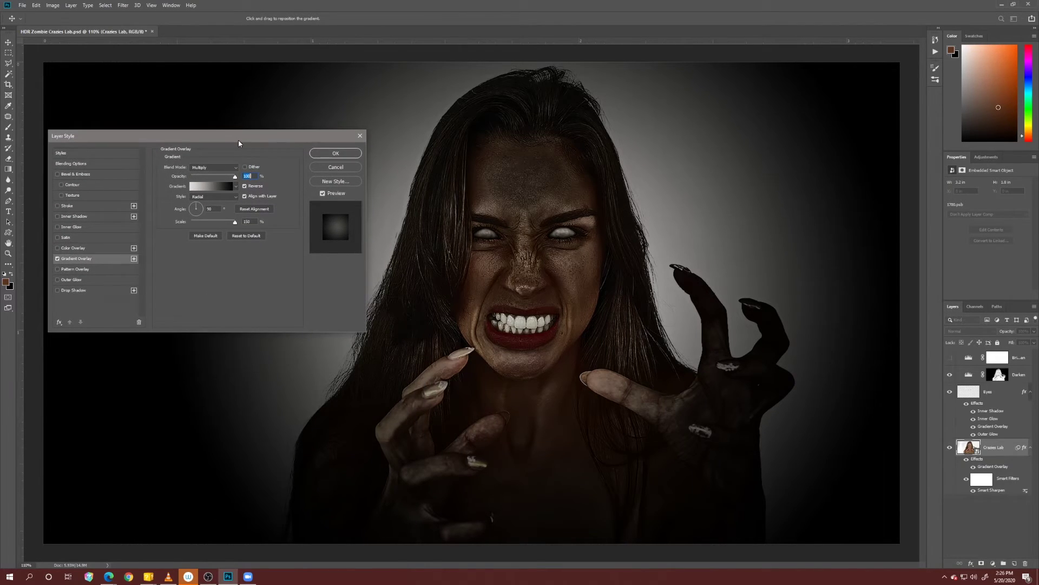
# Step: Try the overlay gradient unreversed and in Linear style, returning it to reversed Radial
pyautogui.click(244, 186)
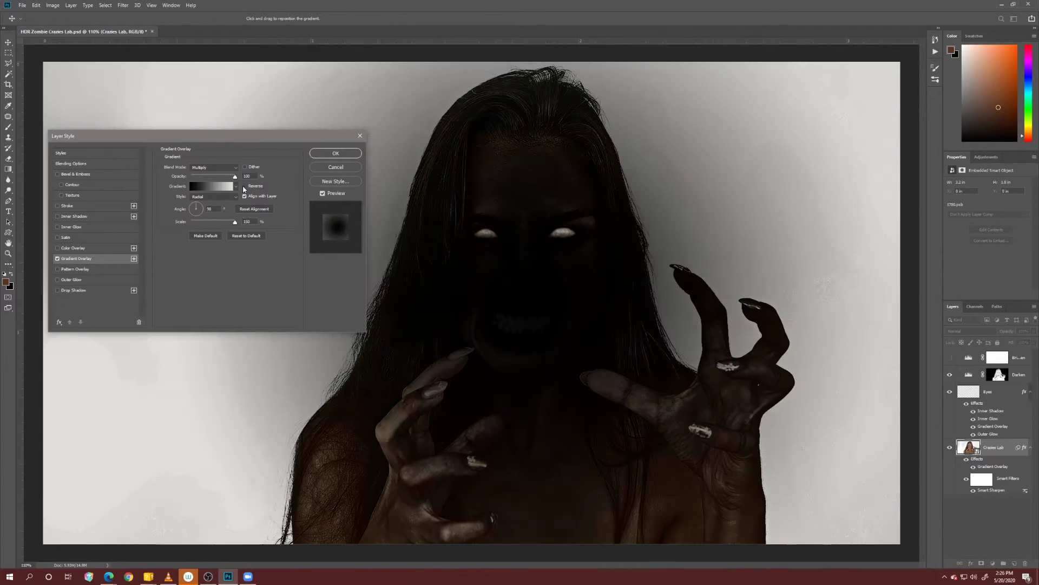
pyautogui.click(246, 187)
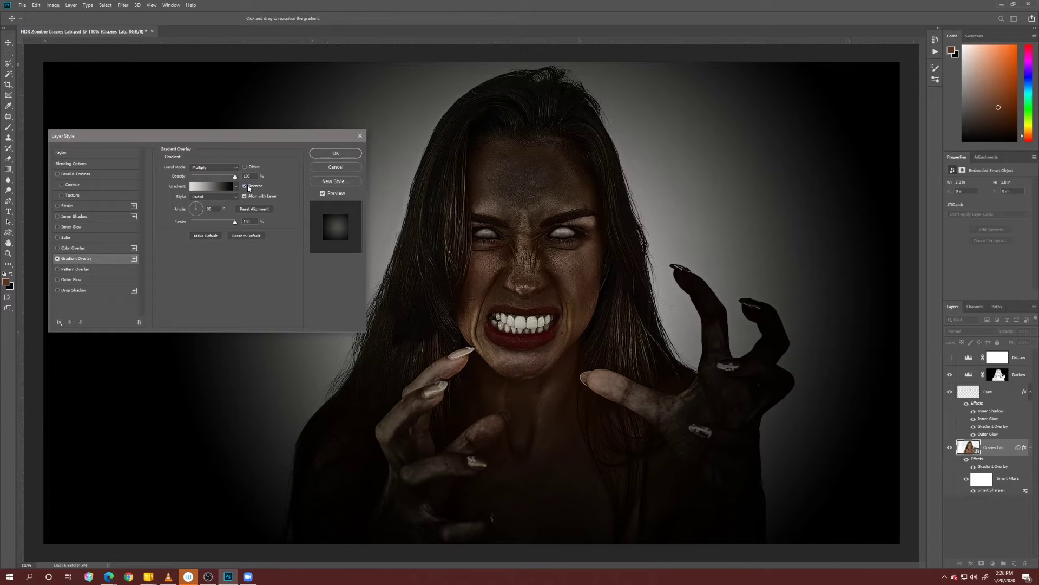
pyautogui.click(225, 204)
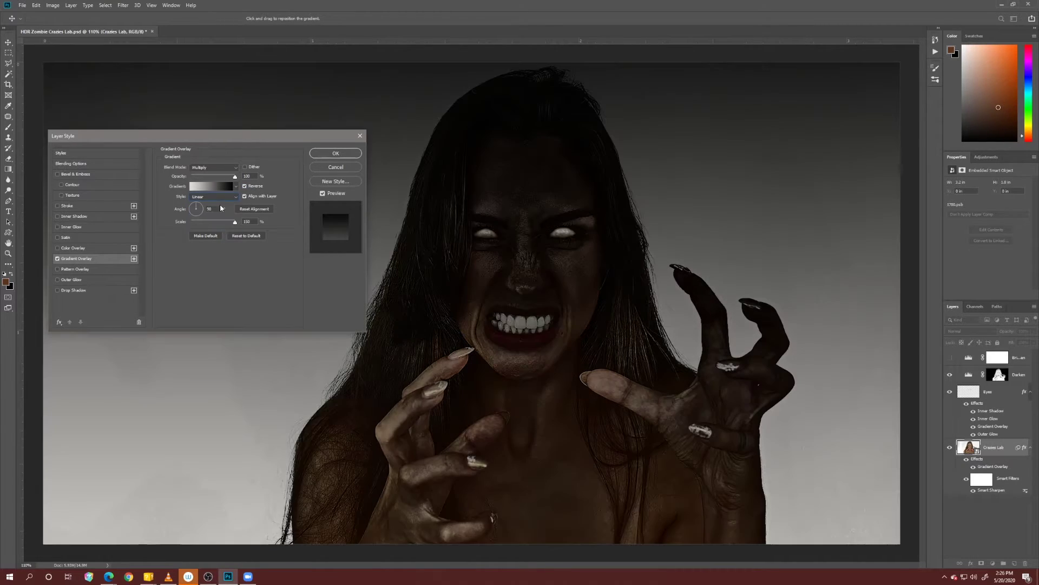
pyautogui.click(233, 196)
pyautogui.click(216, 210)
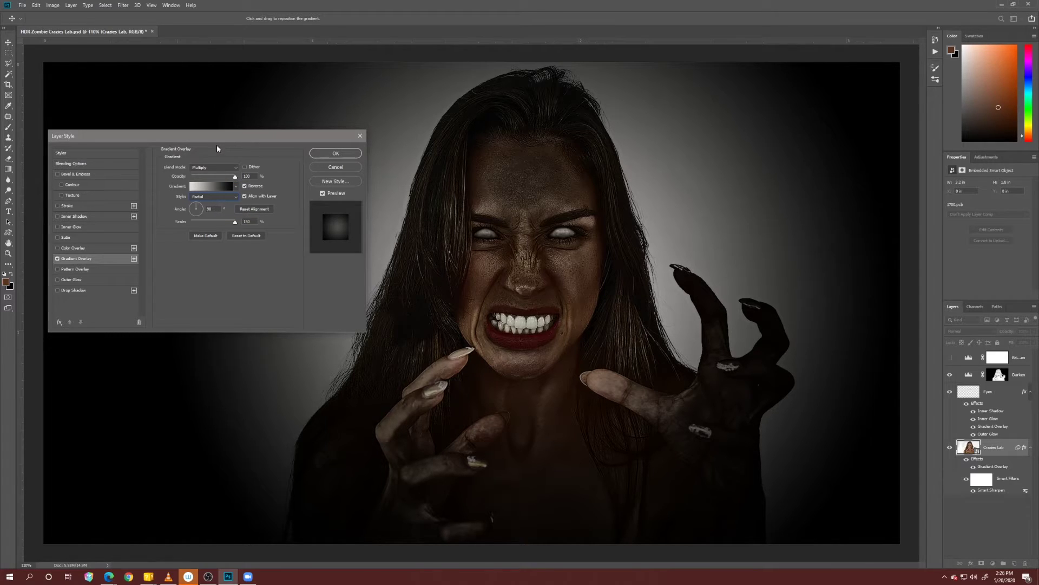
# Step: Move the overlay gradient's colour midpoint to about 45%, keeping only the black and light grey end stops
pyautogui.click(205, 191)
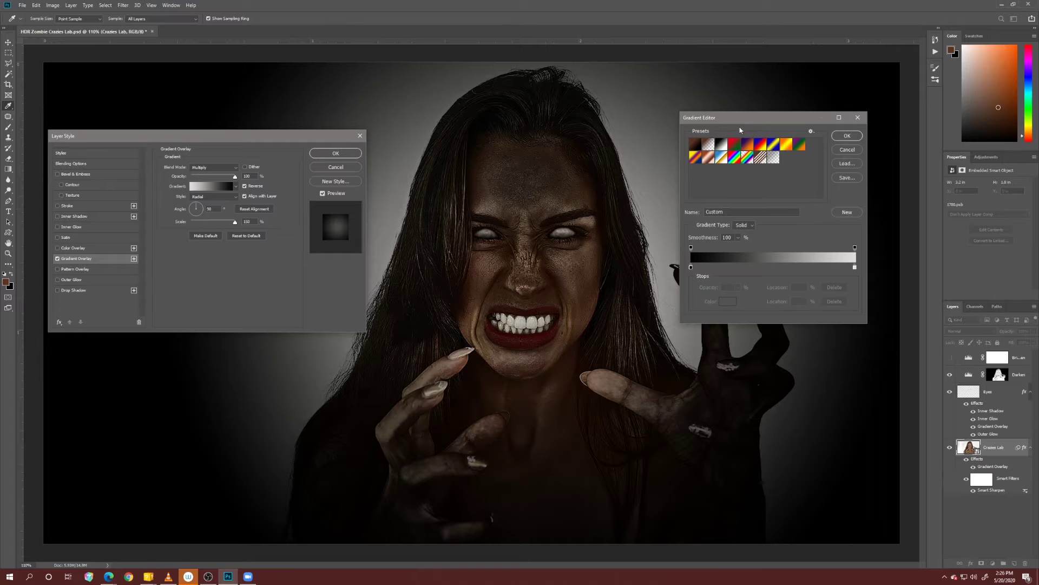
pyautogui.moveTo(748, 120); pyautogui.dragTo(190, 239)
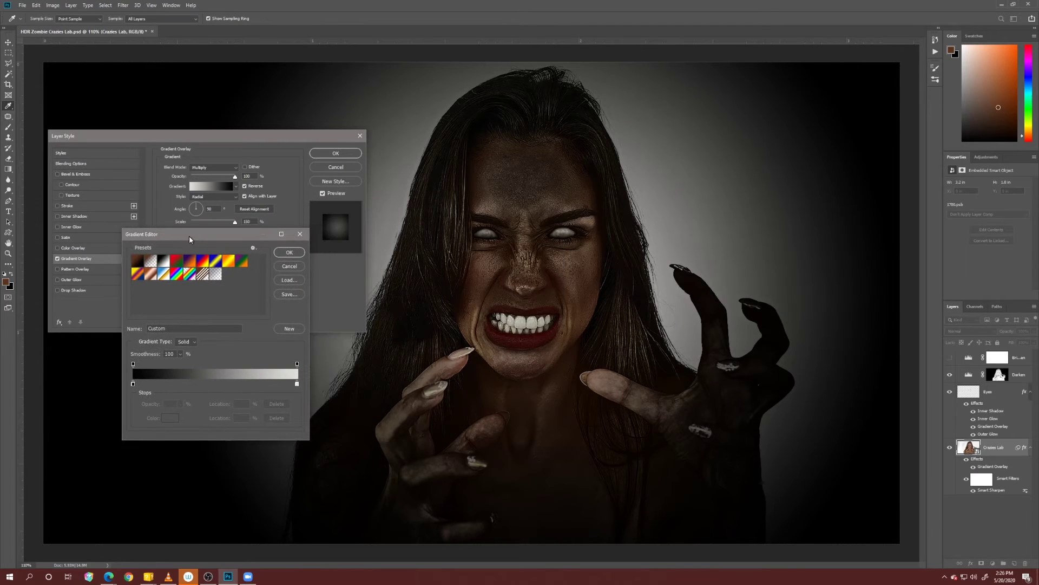
pyautogui.click(296, 385)
pyautogui.moveTo(215, 381)
pyautogui.mouseDown()
pyautogui.moveTo(176, 383)
pyautogui.moveTo(246, 382)
pyautogui.moveTo(200, 382)
pyautogui.mouseUp()
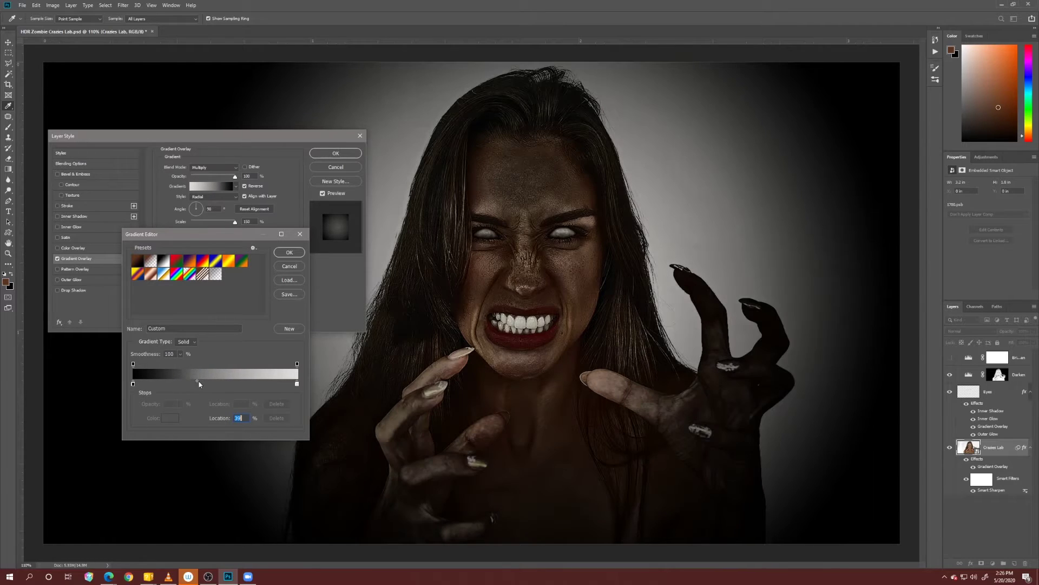
pyautogui.click(238, 383)
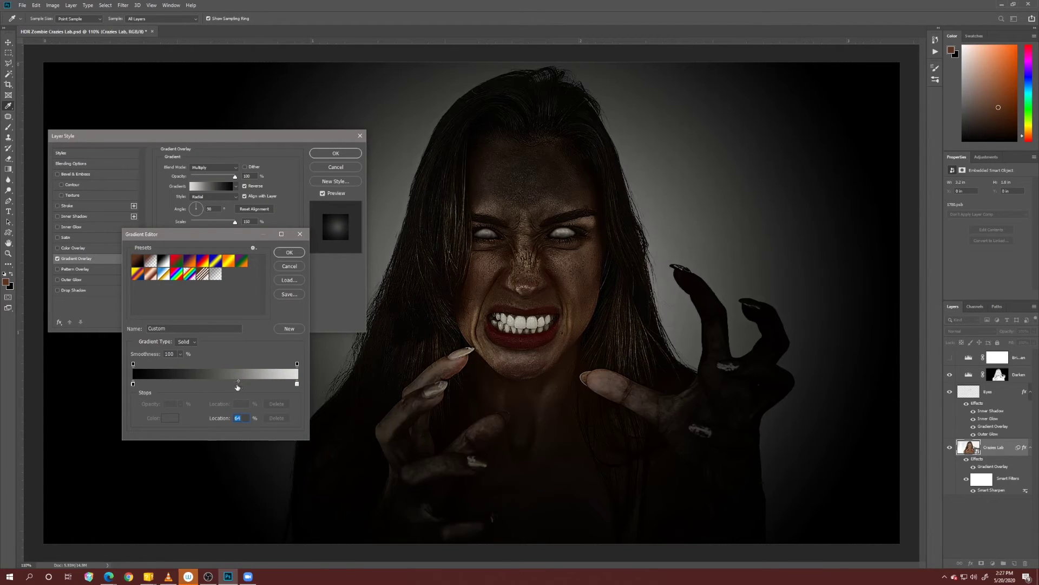
pyautogui.moveTo(237, 384); pyautogui.dragTo(204, 384)
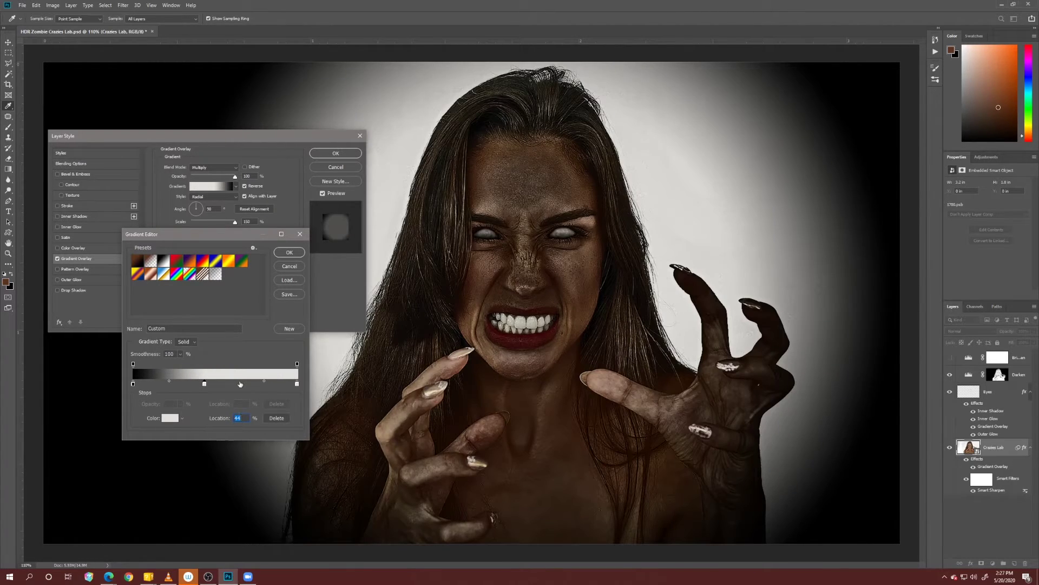
pyautogui.press('Delete')
pyautogui.click(215, 381)
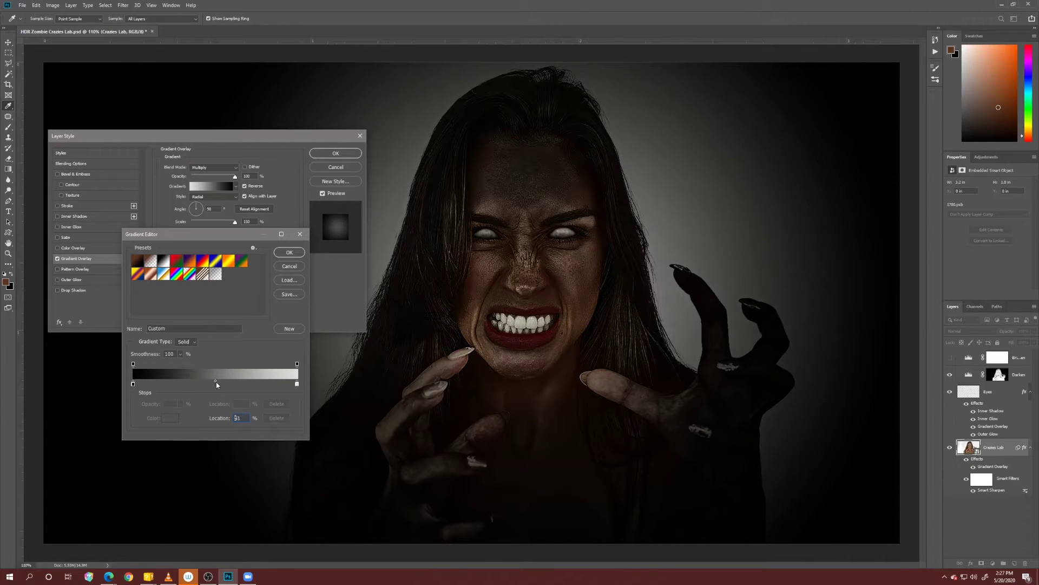
pyautogui.moveTo(217, 385); pyautogui.dragTo(206, 384)
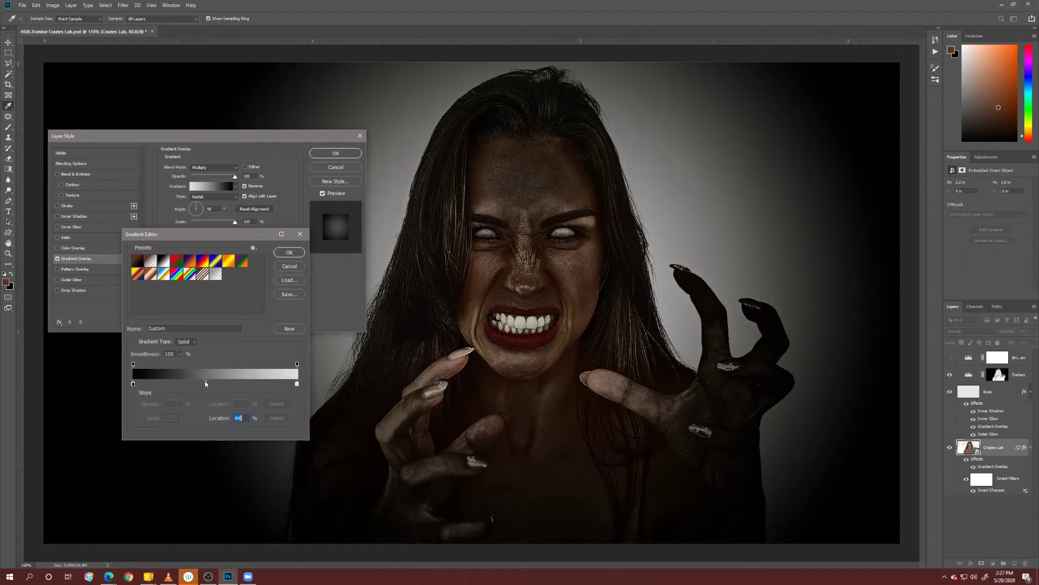
pyautogui.moveTo(204, 381); pyautogui.dragTo(207, 380)
pyautogui.click(208, 381)
pyautogui.click(289, 252)
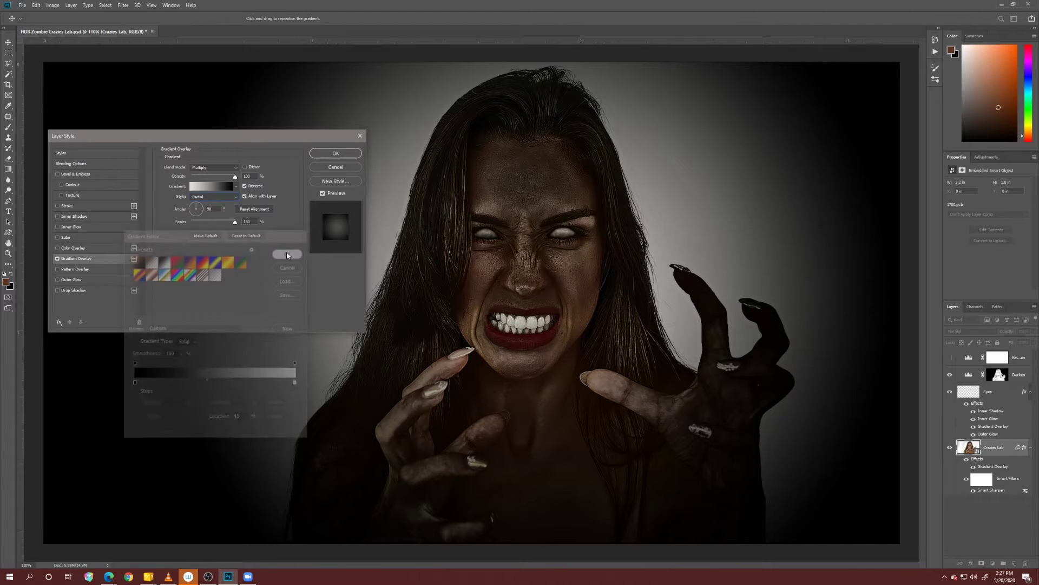
# Step: Nudge the radial gradient's centre slightly on the canvas and apply the Gradient Overlay to the Crazies Lab layer
pyautogui.moveTo(279, 142); pyautogui.dragTo(218, 114)
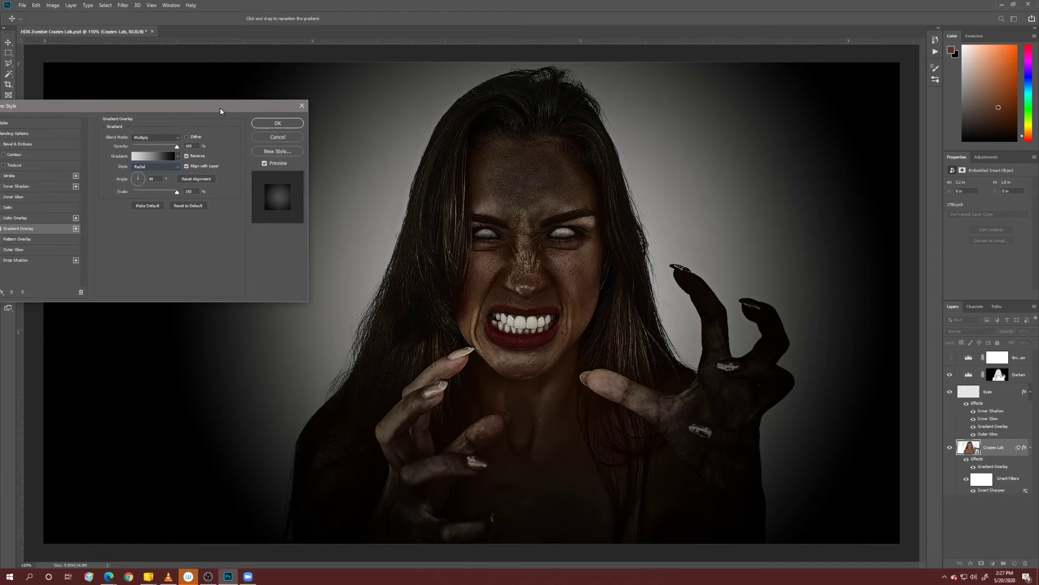
pyautogui.moveTo(661, 235)
pyautogui.mouseDown()
pyautogui.moveTo(163, 271)
pyautogui.moveTo(141, 292)
pyautogui.moveTo(195, 352)
pyautogui.moveTo(716, 345)
pyautogui.moveTo(162, 304)
pyautogui.moveTo(693, 216)
pyautogui.moveTo(325, 325)
pyautogui.moveTo(677, 233)
pyautogui.moveTo(655, 236)
pyautogui.mouseUp()
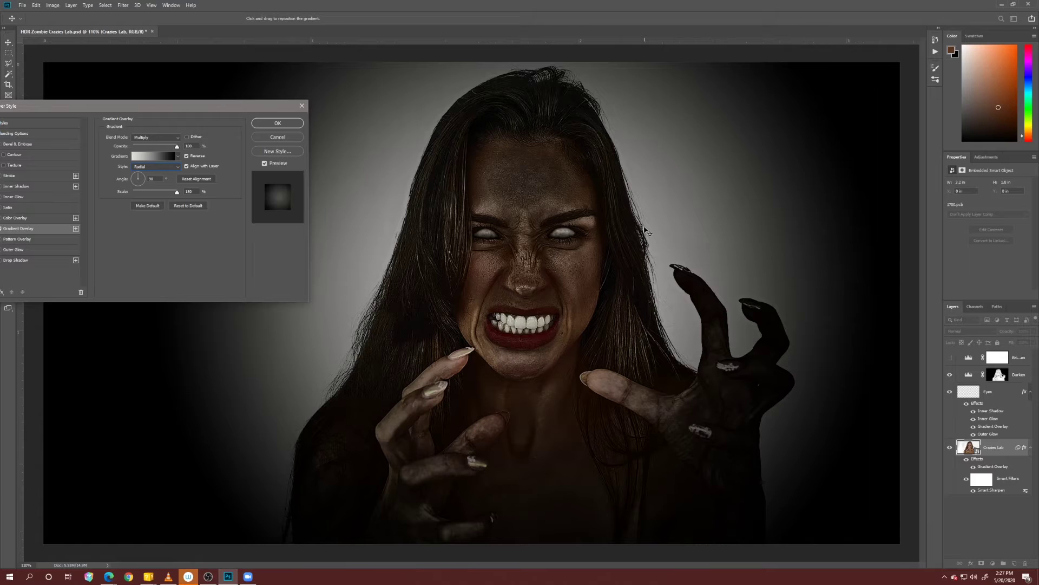
pyautogui.click(278, 125)
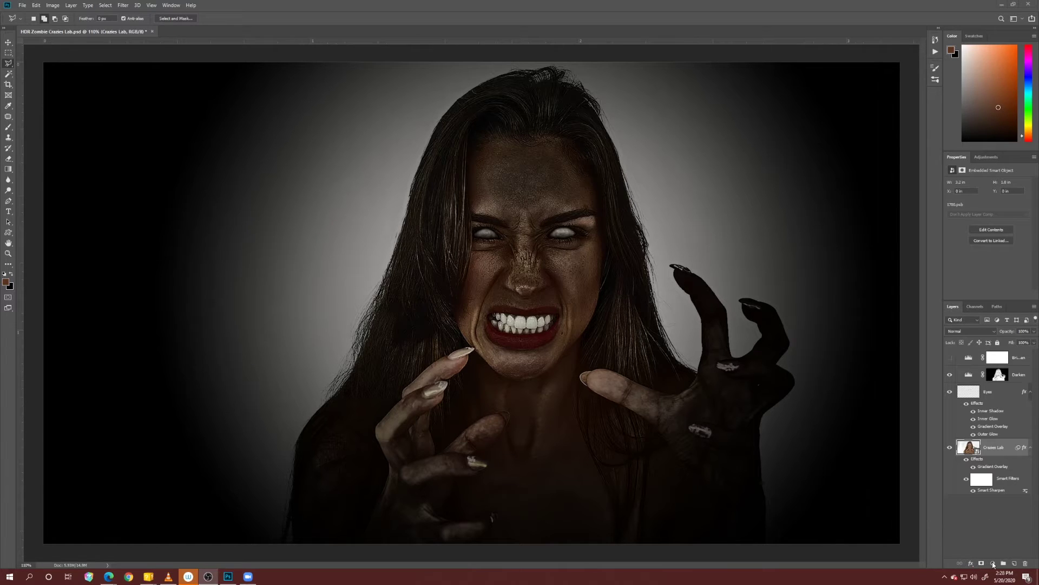
# Step: Add a Gradient Map adjustment above the Crazies Lab layer and give it the Black, White preset
pyautogui.click(972, 564)
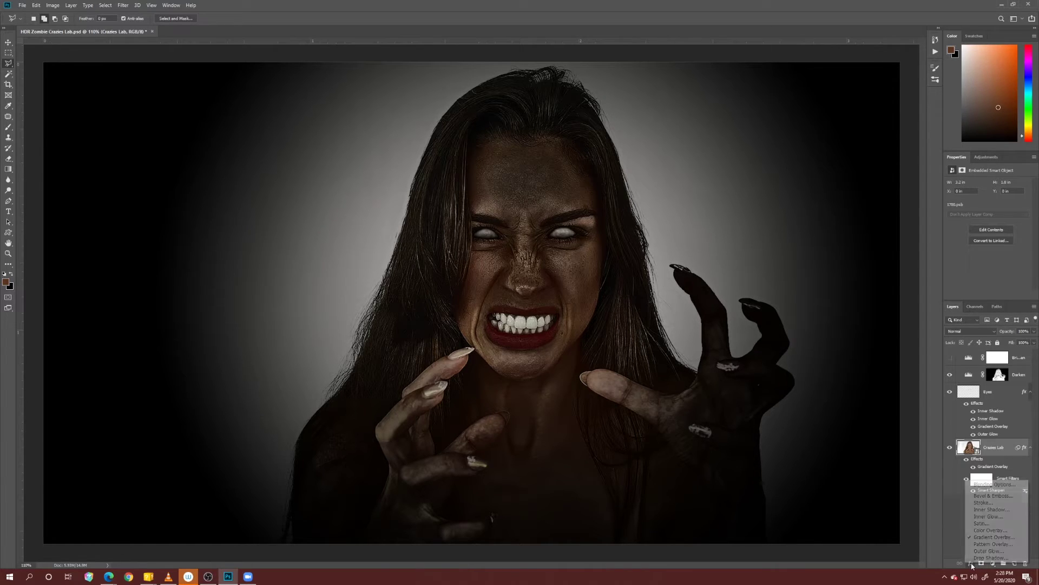
pyautogui.click(973, 565)
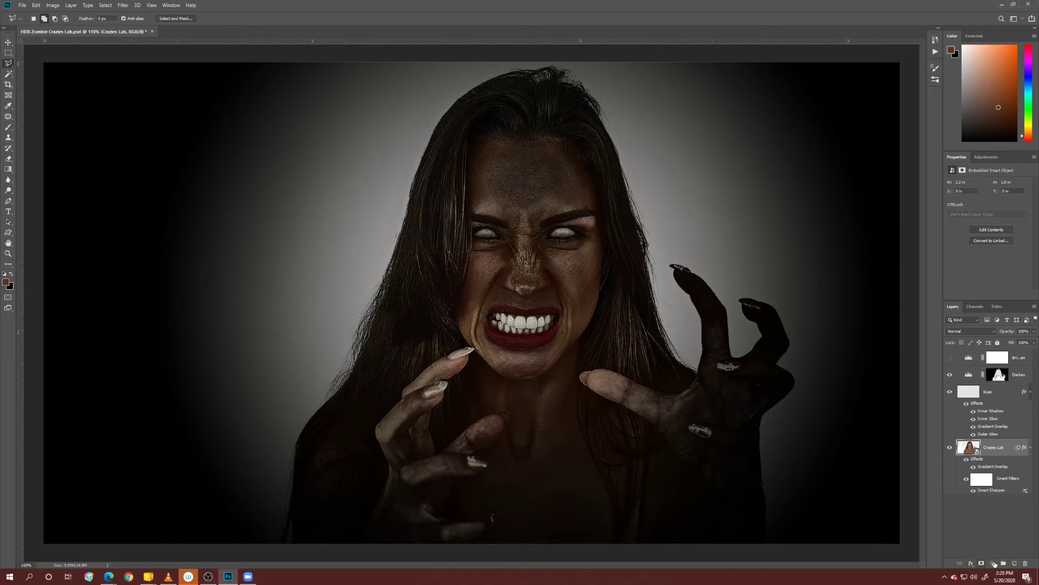
pyautogui.click(993, 564)
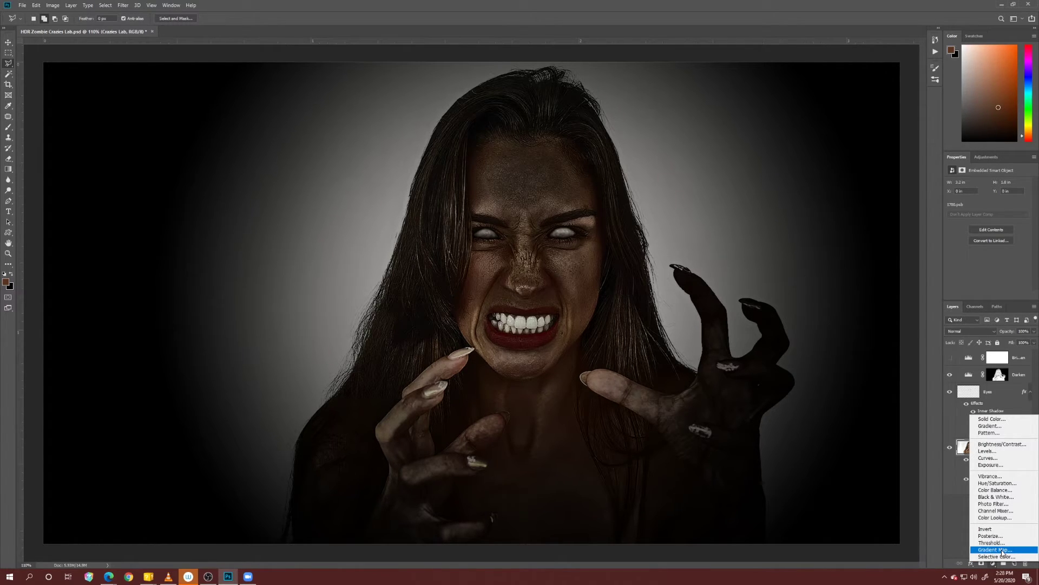
pyautogui.click(1004, 550)
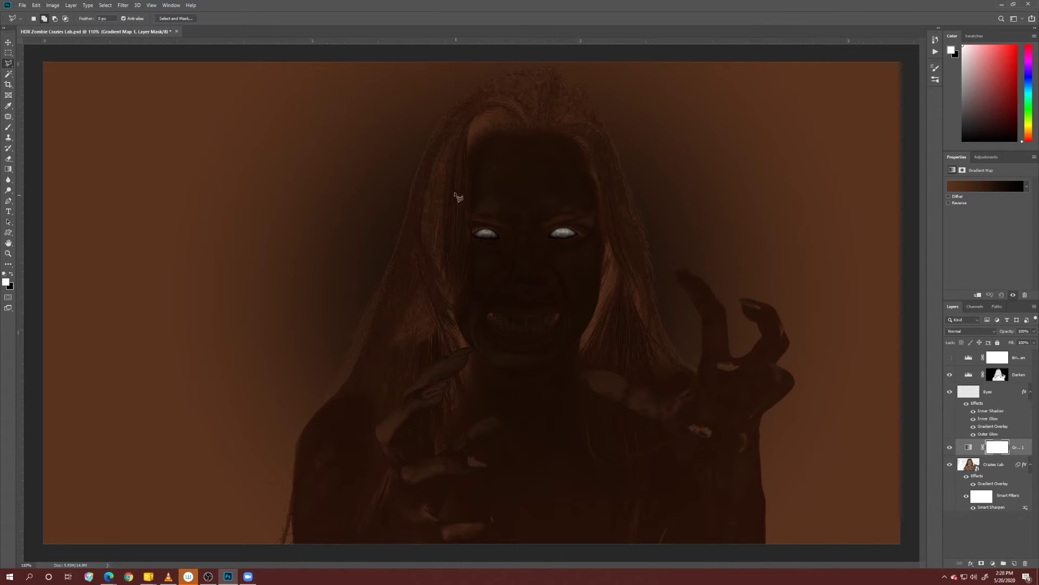
pyautogui.click(979, 186)
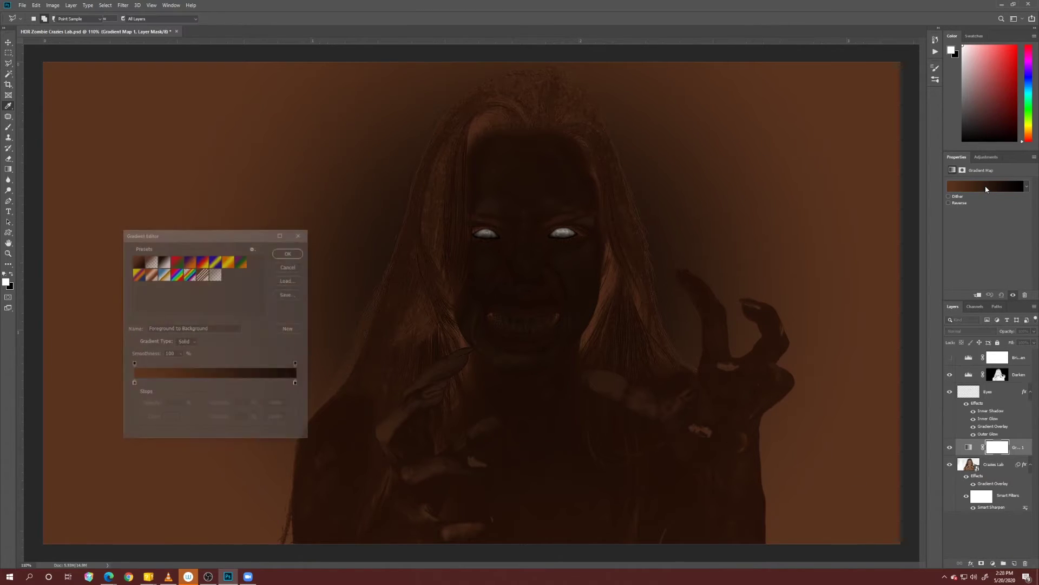
pyautogui.click(163, 262)
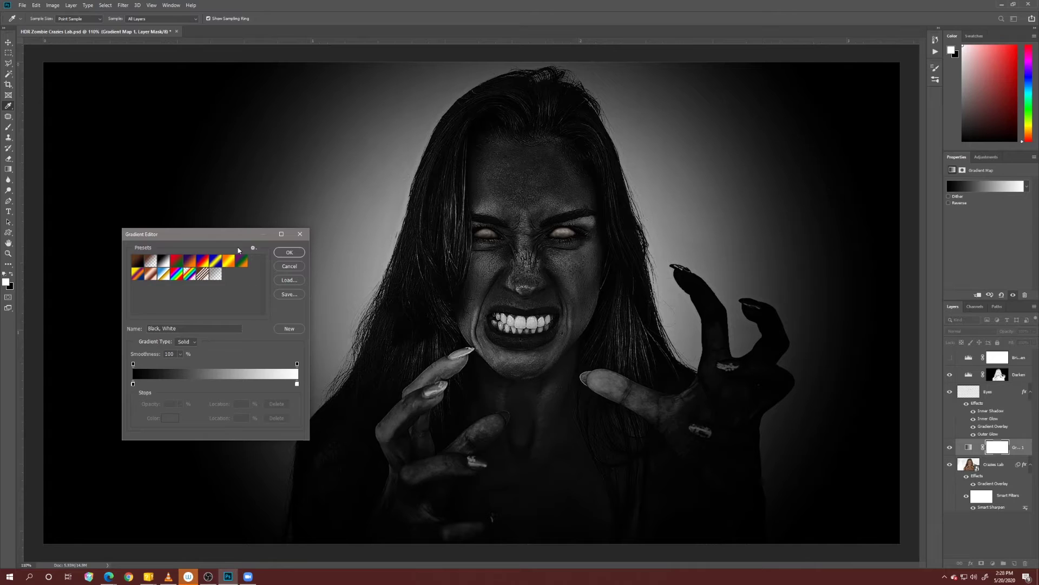
pyautogui.moveTo(234, 239); pyautogui.dragTo(256, 125)
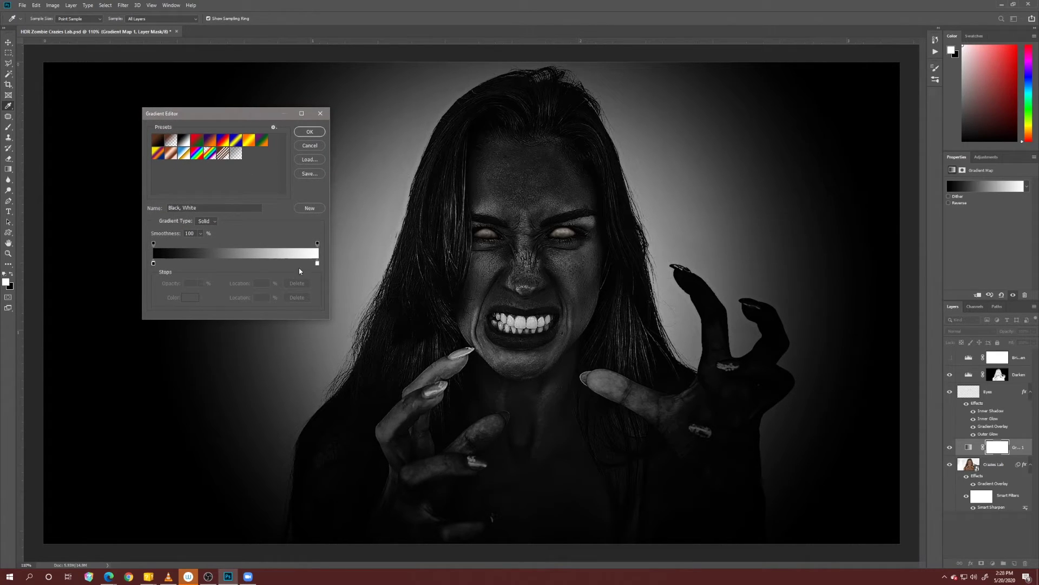
# Step: Add a middle colour stop at 48% in the Gradient Map and tint it olive green, #5d673e
pyautogui.click(231, 263)
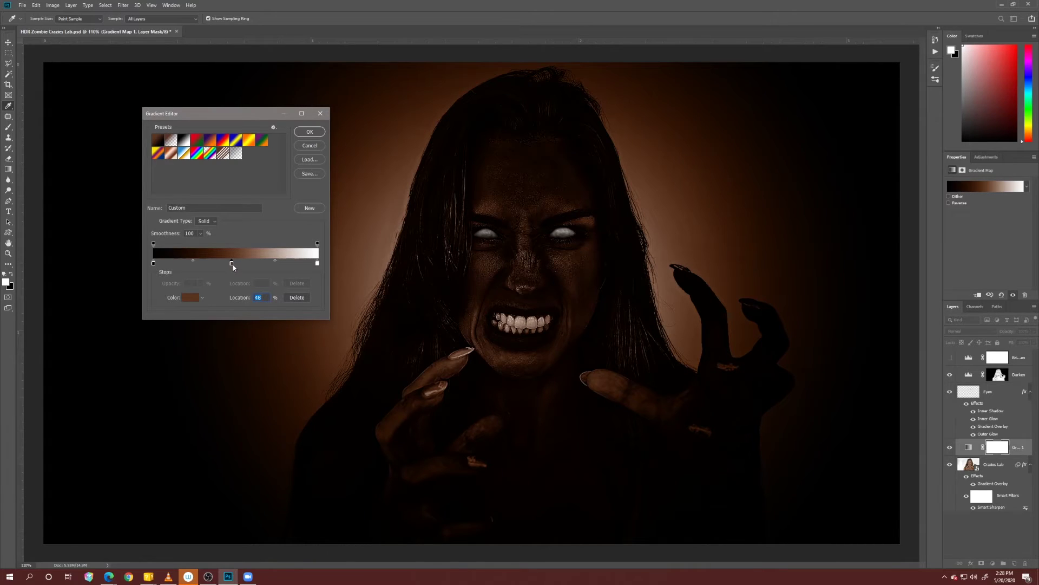
pyautogui.doubleClick(232, 264)
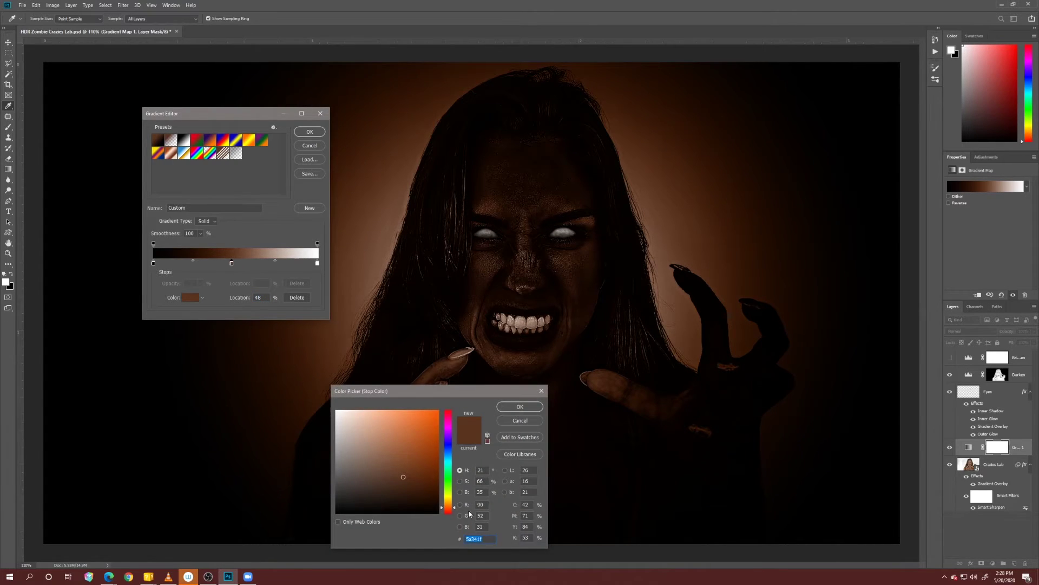
pyautogui.moveTo(447, 503); pyautogui.dragTo(449, 489)
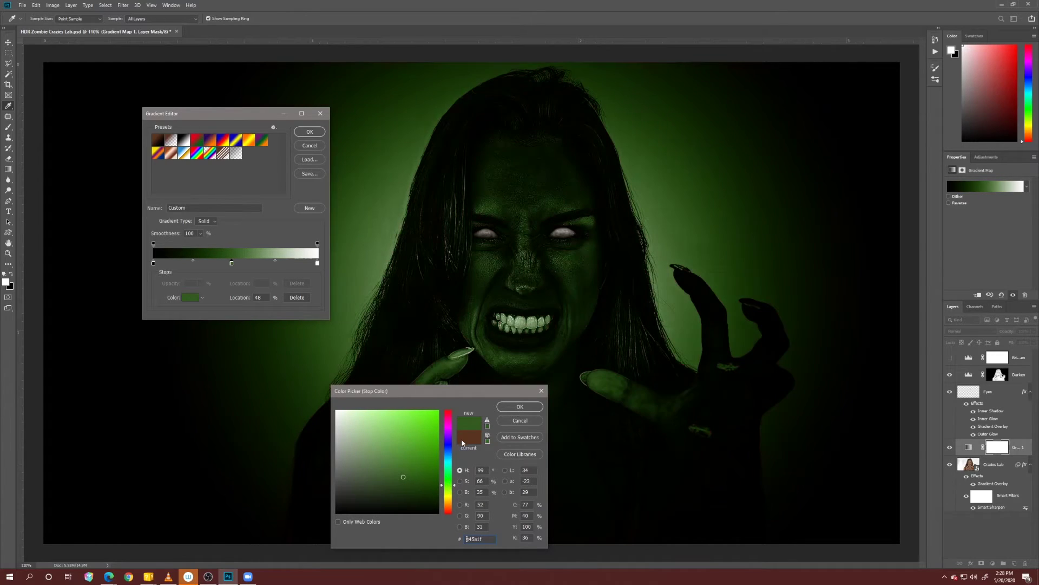
pyautogui.click(449, 486)
pyautogui.moveTo(449, 490); pyautogui.dragTo(376, 472)
pyautogui.moveTo(444, 465); pyautogui.dragTo(456, 494)
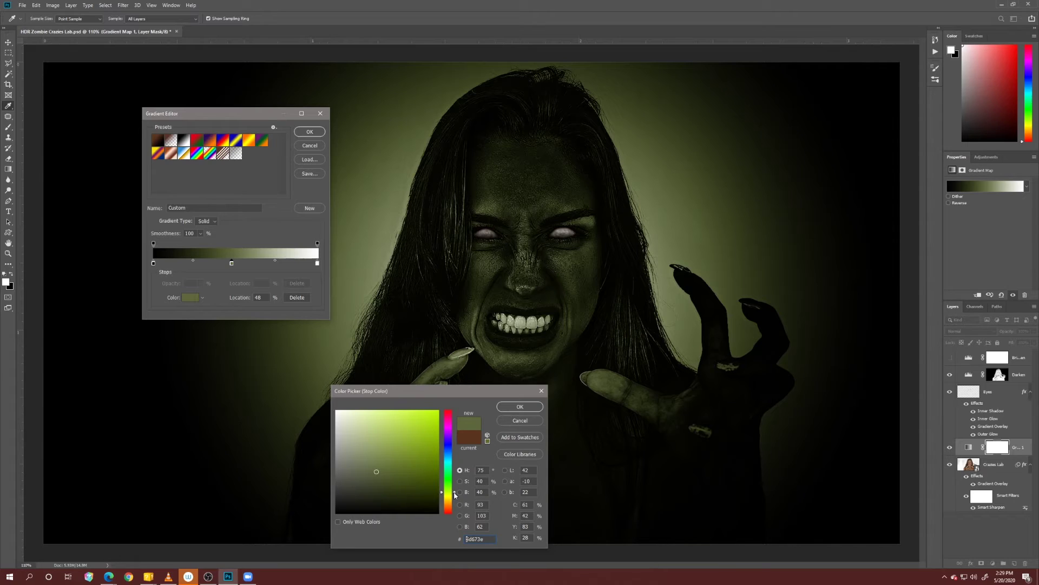
pyautogui.moveTo(454, 492); pyautogui.dragTo(455, 495)
# Step: Lighten and desaturate the middle stop's olive to a muted grey-green, about RGB 127, 136, 98
pyautogui.hotkey('alt', 'Tab')
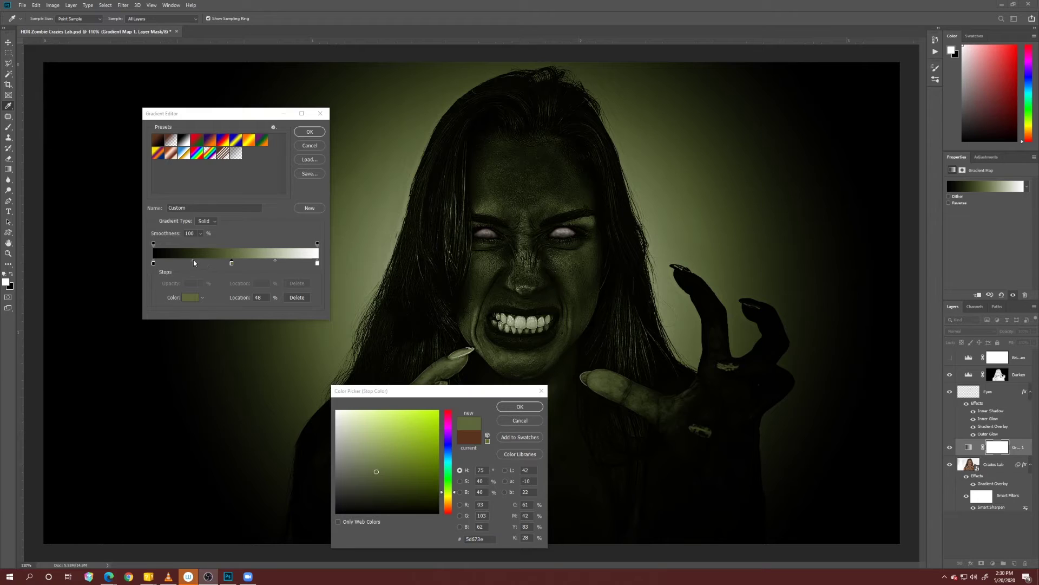
pyautogui.hotkey('alt', 'Tab')
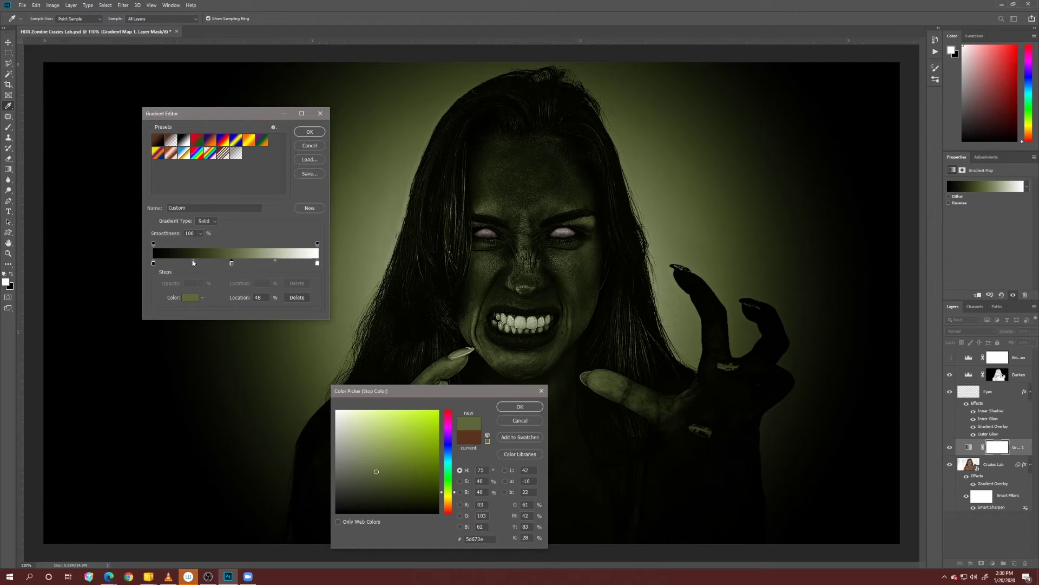
pyautogui.hotkey('alt', 'Tab')
pyautogui.moveTo(455, 387); pyautogui.dragTo(353, 244)
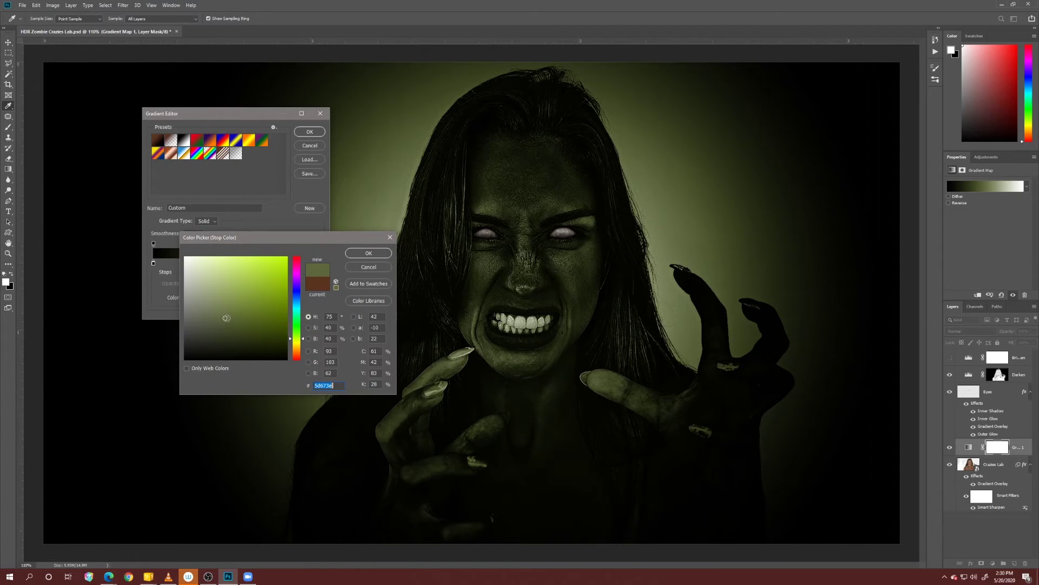
pyautogui.moveTo(226, 317)
pyautogui.mouseDown()
pyautogui.moveTo(220, 295)
pyautogui.moveTo(213, 305)
pyautogui.mouseUp()
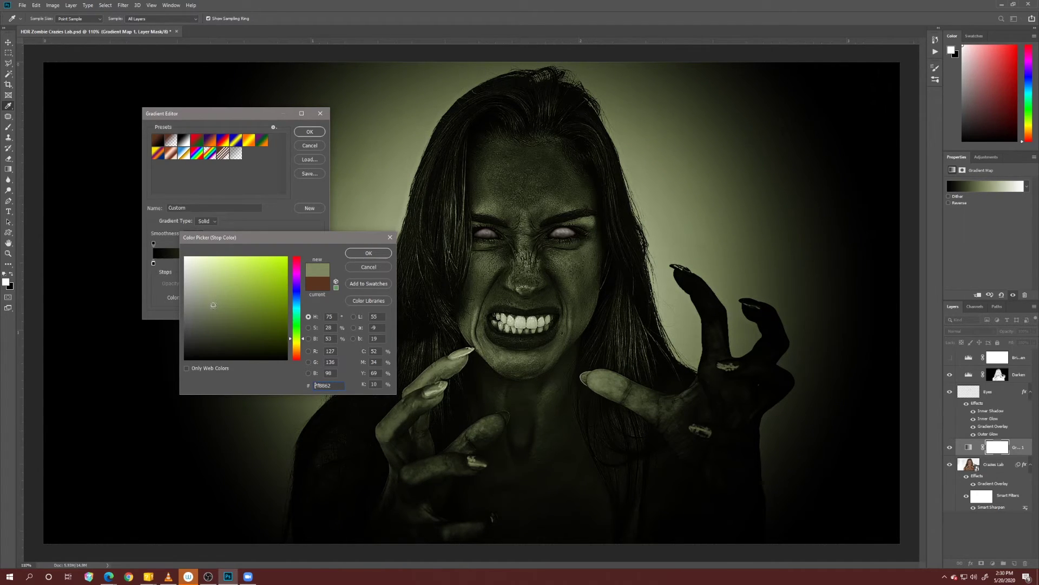
pyautogui.moveTo(213, 305); pyautogui.dragTo(212, 308)
pyautogui.moveTo(213, 308); pyautogui.dragTo(212, 305)
pyautogui.click(357, 254)
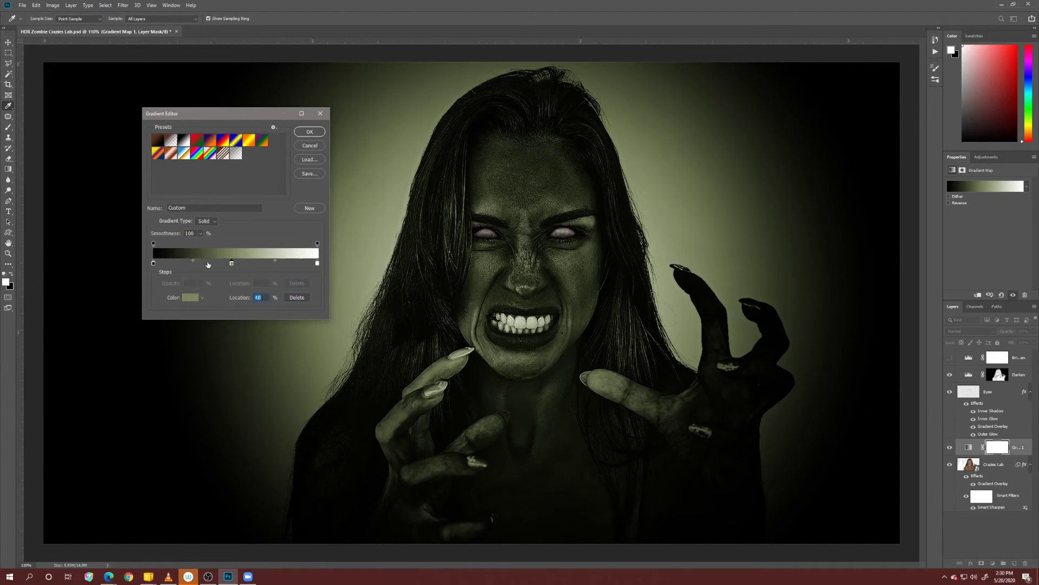
# Step: Shift the Gradient Map's highlight midpoint to about 44% and its shadow midpoint slightly towards the green stop, and apply the gradient
pyautogui.moveTo(276, 261)
pyautogui.mouseDown()
pyautogui.moveTo(285, 262)
pyautogui.moveTo(269, 261)
pyautogui.mouseUp()
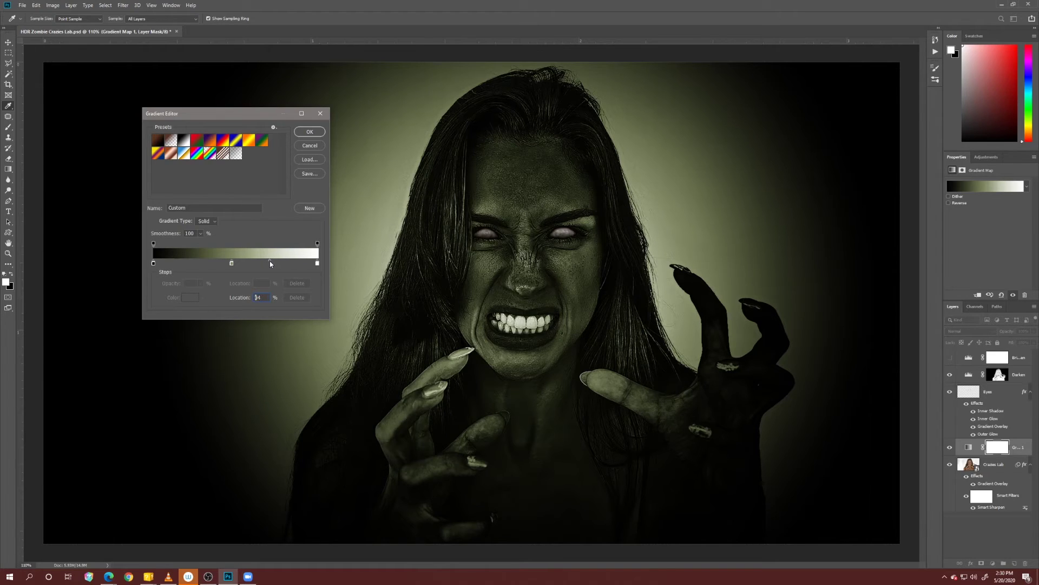
pyautogui.click(232, 263)
pyautogui.click(193, 261)
pyautogui.moveTo(190, 262); pyautogui.dragTo(198, 263)
pyautogui.write('4')
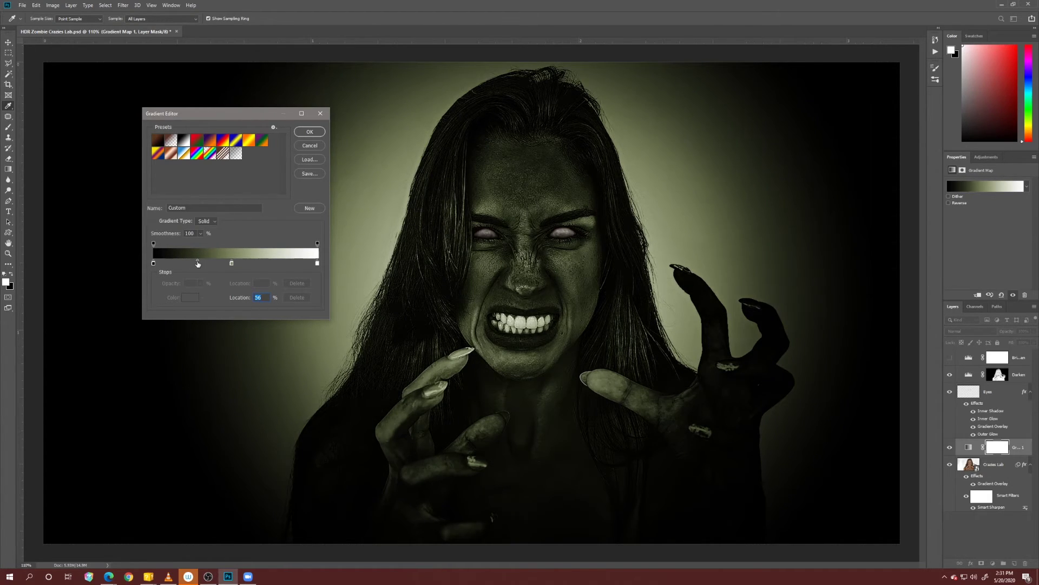
pyautogui.click(198, 263)
pyautogui.press('Delete')
pyautogui.moveTo(199, 260); pyautogui.dragTo(196, 261)
pyautogui.click(306, 134)
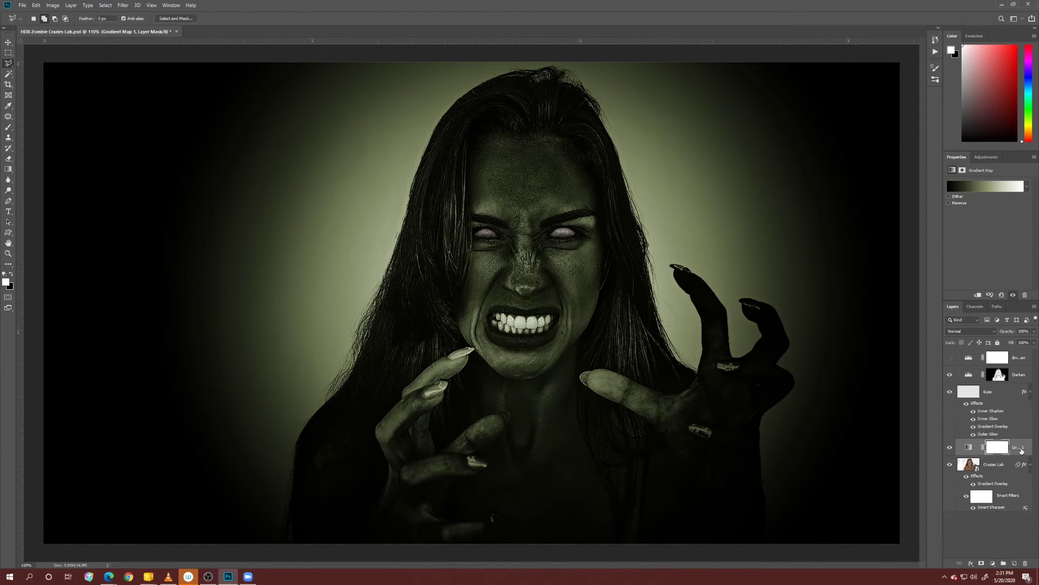
# Step: Move the Gradient Map layer above the Eyes layer and rename it Dead Tones
pyautogui.moveTo(1021, 451); pyautogui.dragTo(1016, 393)
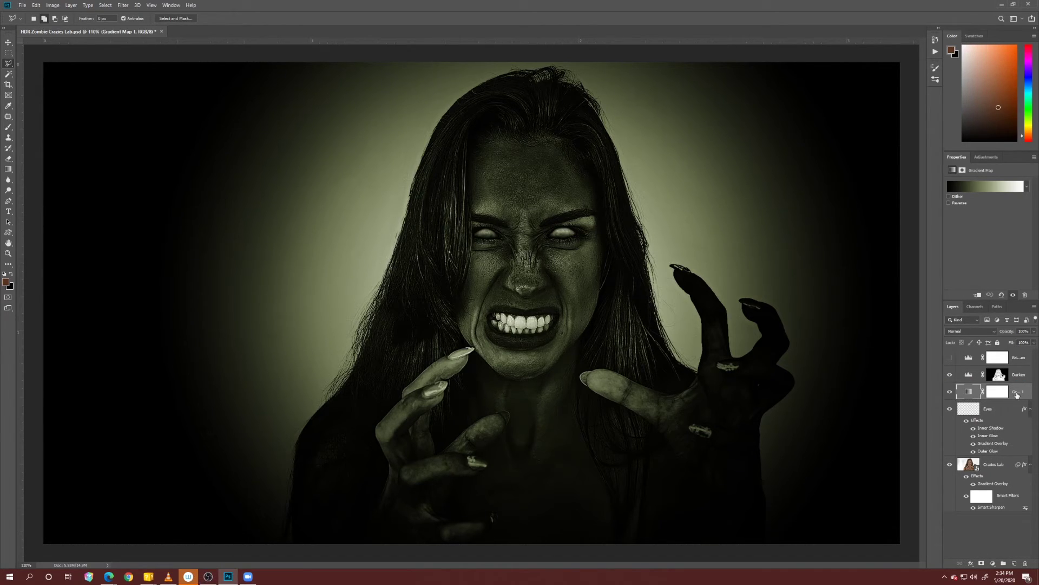
pyautogui.doubleClick(1017, 392)
pyautogui.write('Da')
pyautogui.write('ad Tones')
pyautogui.press('Return')
# Step: Blend Dead Tones away from the highlights by splitting the Underlying Layer white Blend If slider to about 50 / 175
pyautogui.doubleClick(1018, 388)
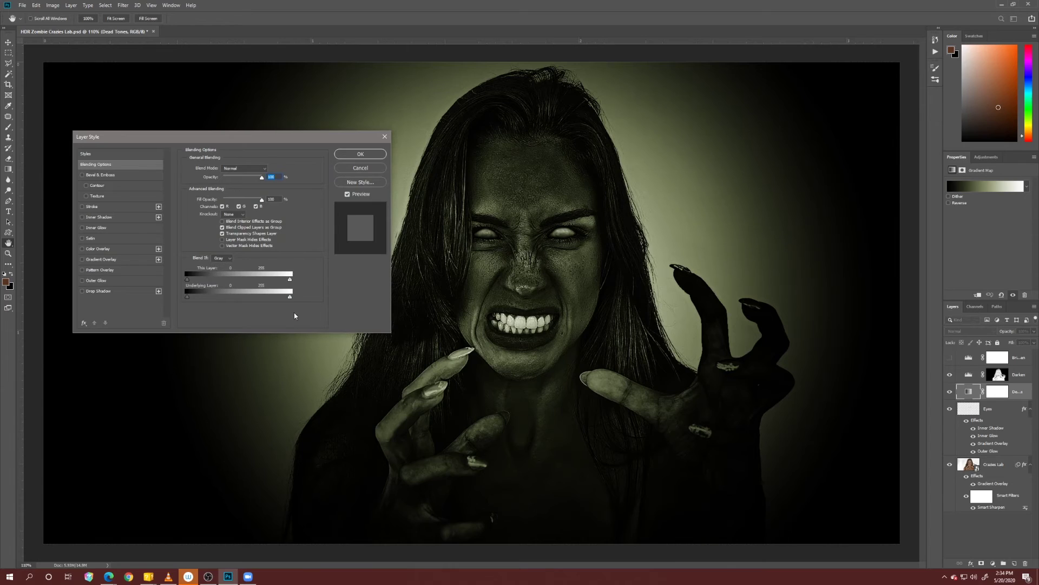
pyautogui.moveTo(290, 298); pyautogui.dragTo(256, 298)
pyautogui.moveTo(256, 300); pyautogui.dragTo(251, 299)
pyautogui.moveTo(203, 296); pyautogui.dragTo(206, 297)
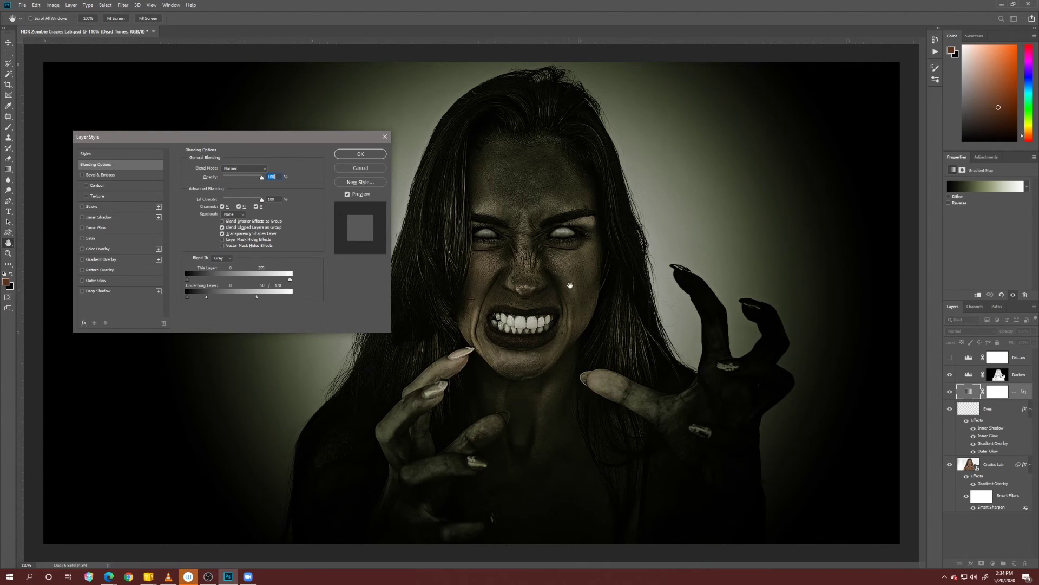
pyautogui.click(361, 155)
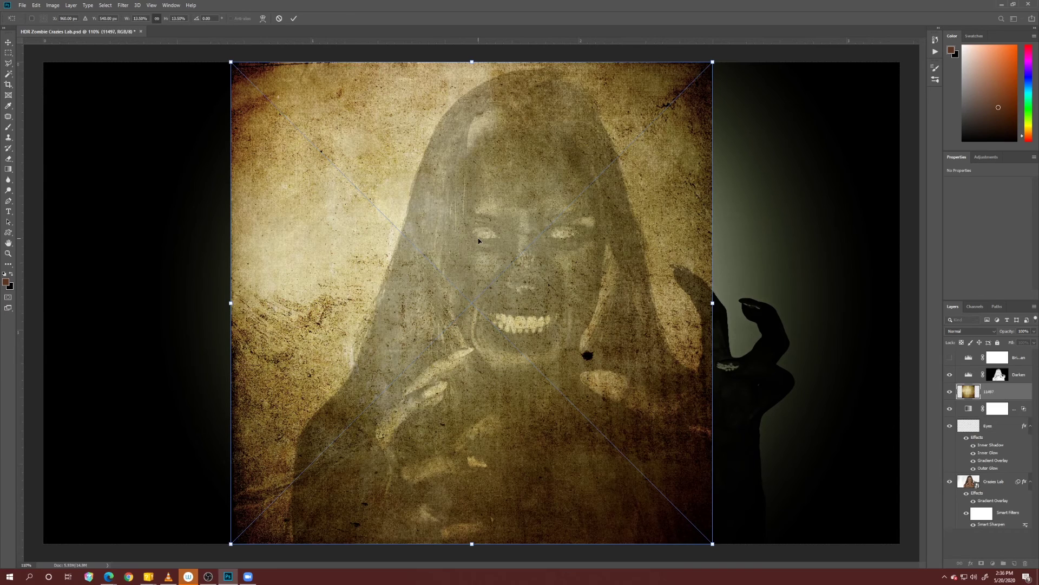
# Step: Scale the placed 11497 texture to about 24% so it spans the canvas, shift it upward and commit the placement
pyautogui.scroll(-3, 486, 246)
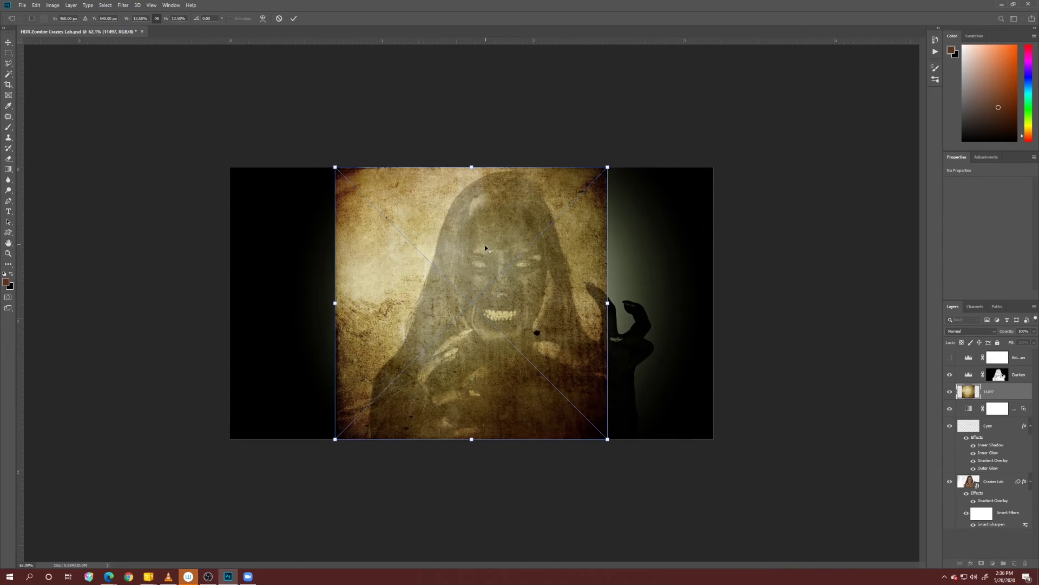
pyautogui.scroll(-1, 485, 248)
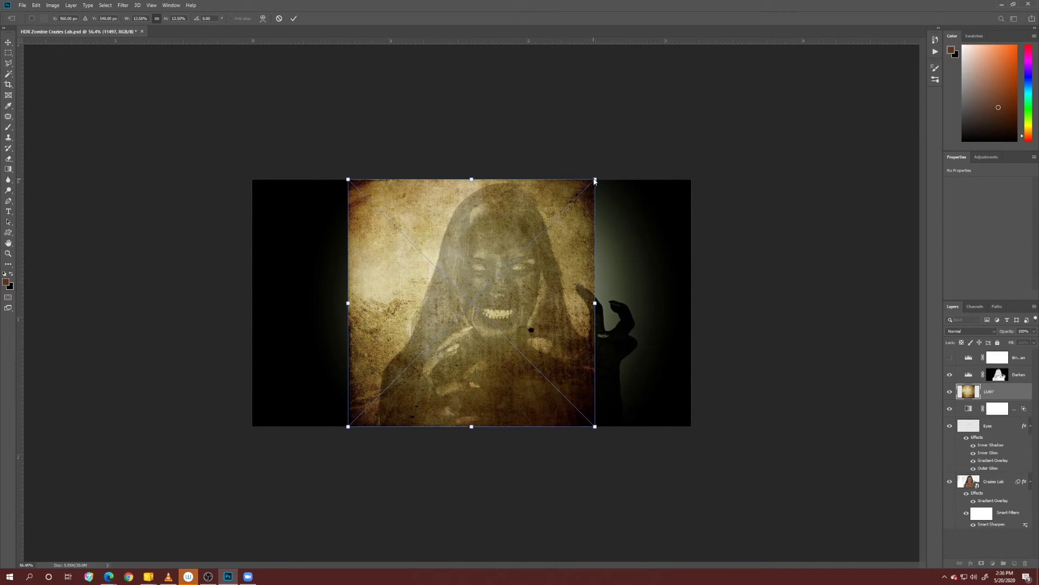
pyautogui.moveTo(595, 180); pyautogui.dragTo(750, 131)
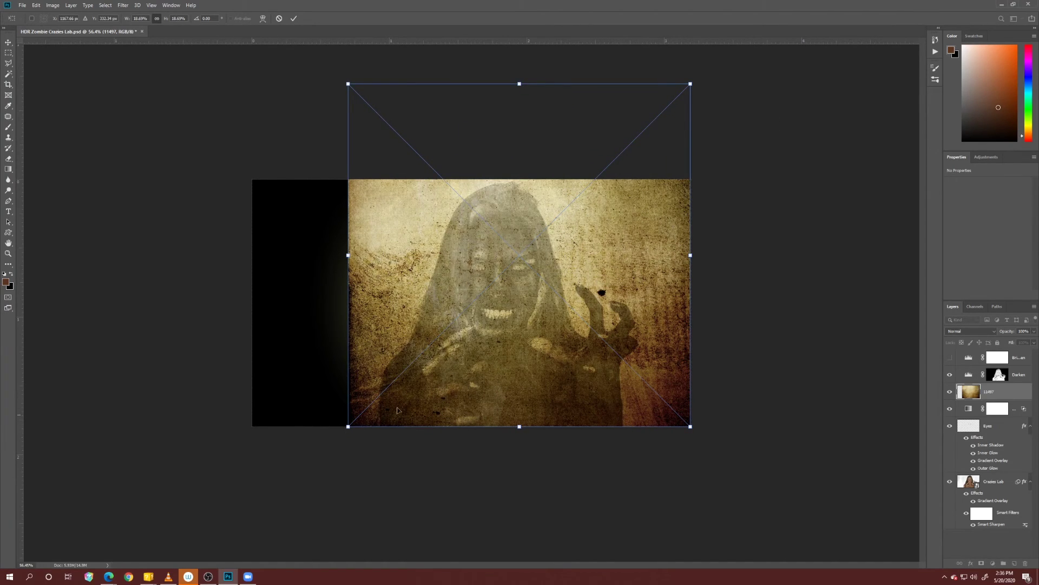
pyautogui.moveTo(348, 427); pyautogui.dragTo(215, 489)
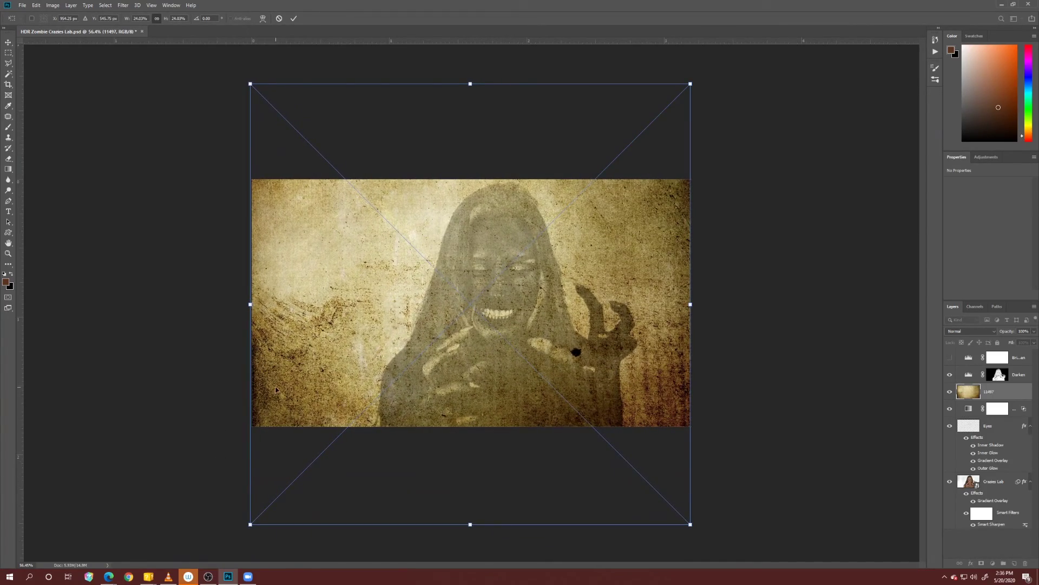
pyautogui.moveTo(275, 390); pyautogui.dragTo(274, 309)
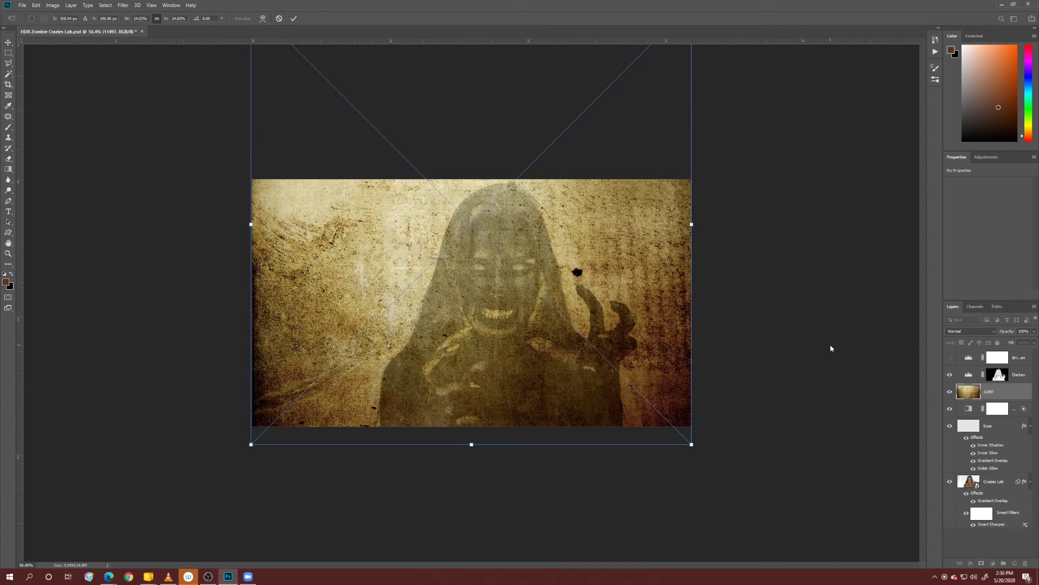
pyautogui.press('l')
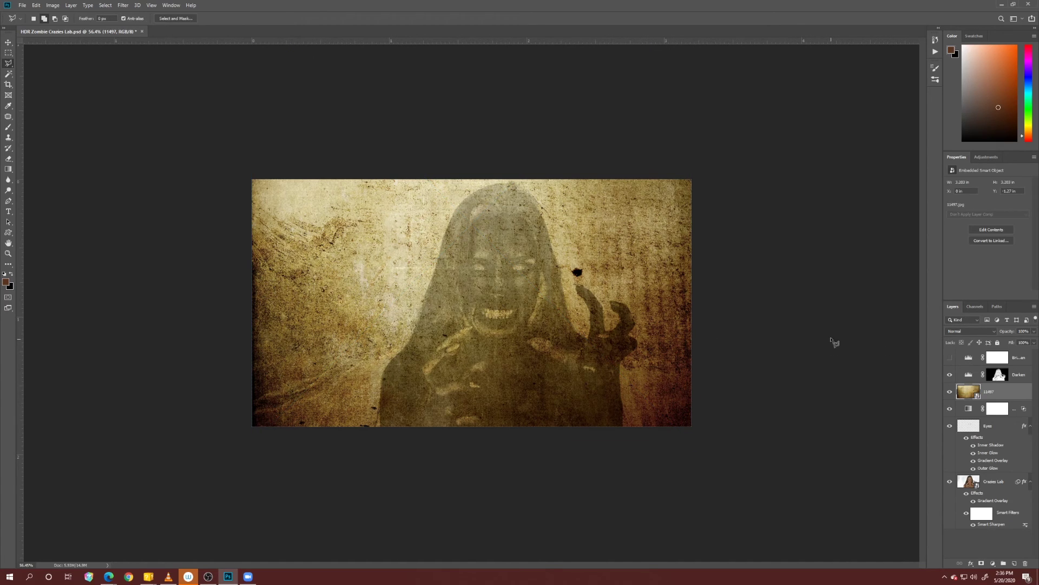
# Step: Set the 11497 texture layer to Multiply and move it down so its black spot falls behind the dark hand
pyautogui.click(967, 332)
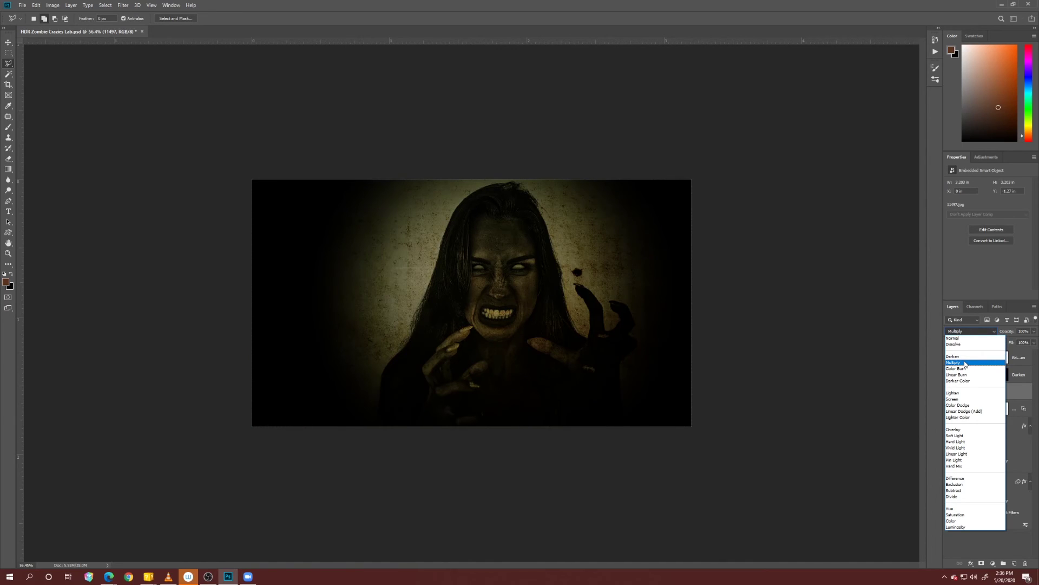
pyautogui.click(965, 363)
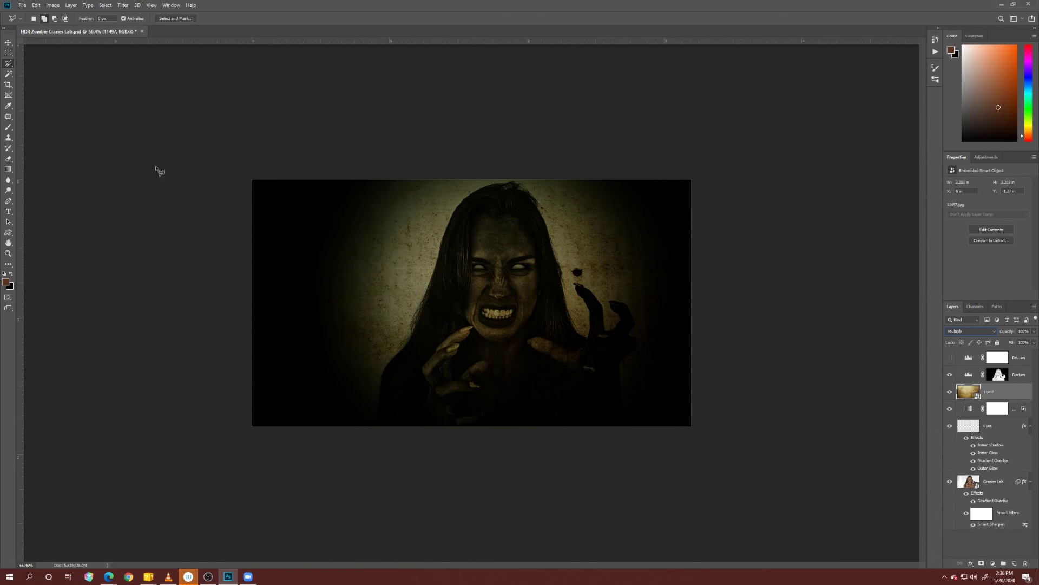
pyautogui.press('v')
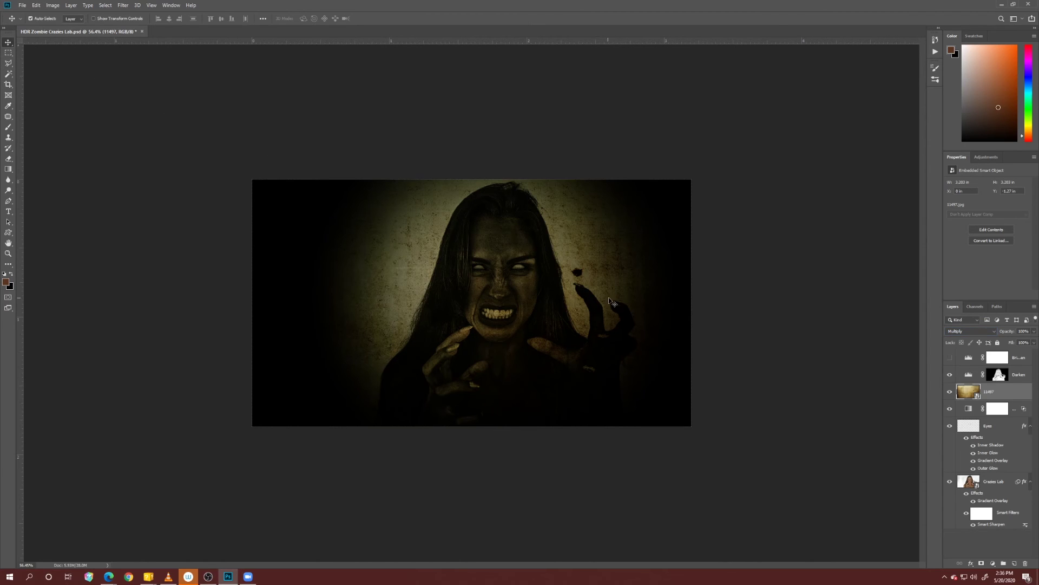
pyautogui.moveTo(664, 305); pyautogui.dragTo(669, 385)
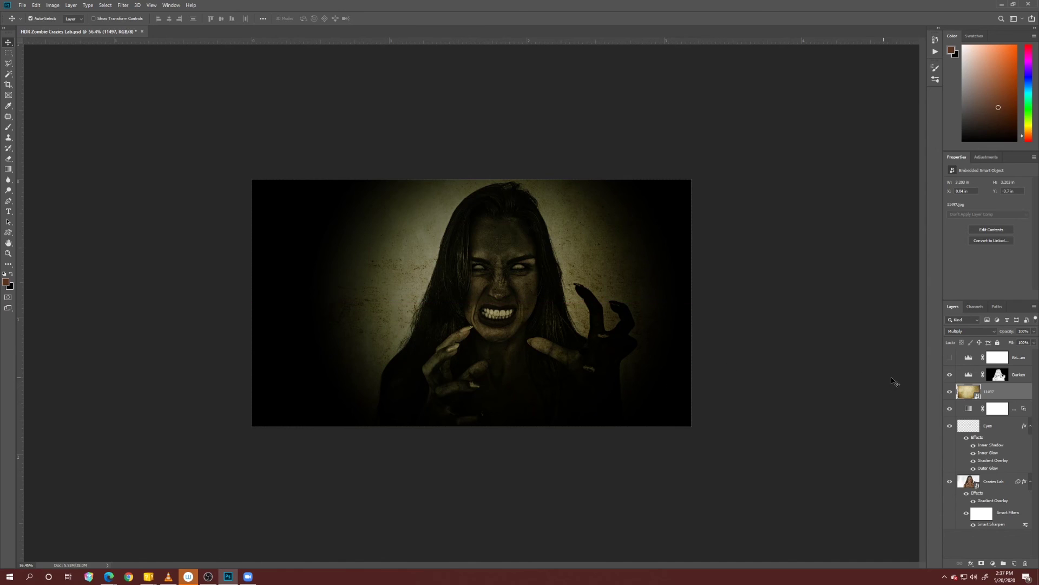
# Step: Load the 11497 texture's outline as a selection and realign the texture with the canvas's side edges
pyautogui.keyDown('ctrl'); pyautogui.click(962, 396); pyautogui.keyUp('ctrl')
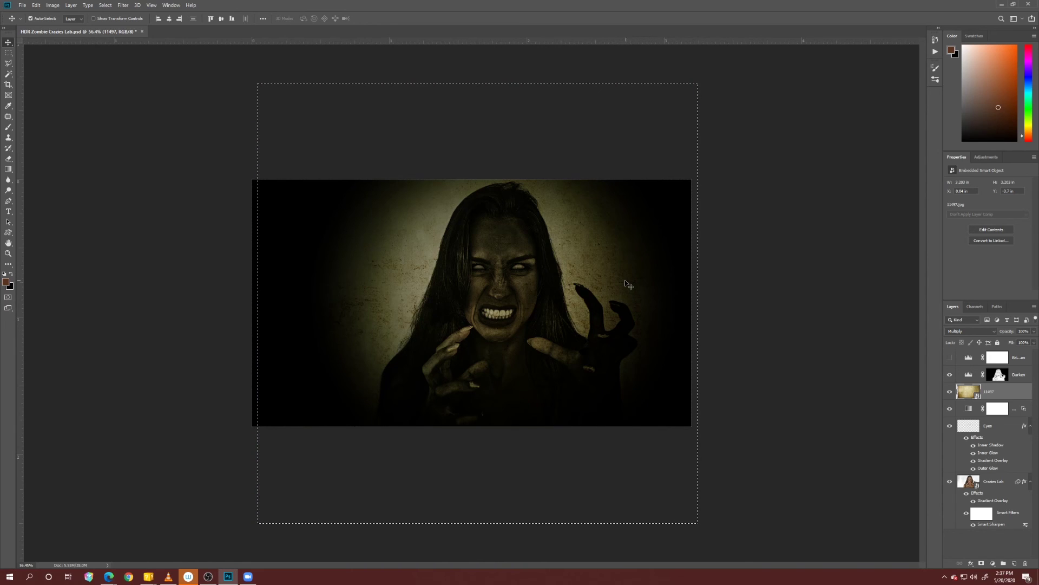
pyautogui.moveTo(628, 284); pyautogui.dragTo(622, 282)
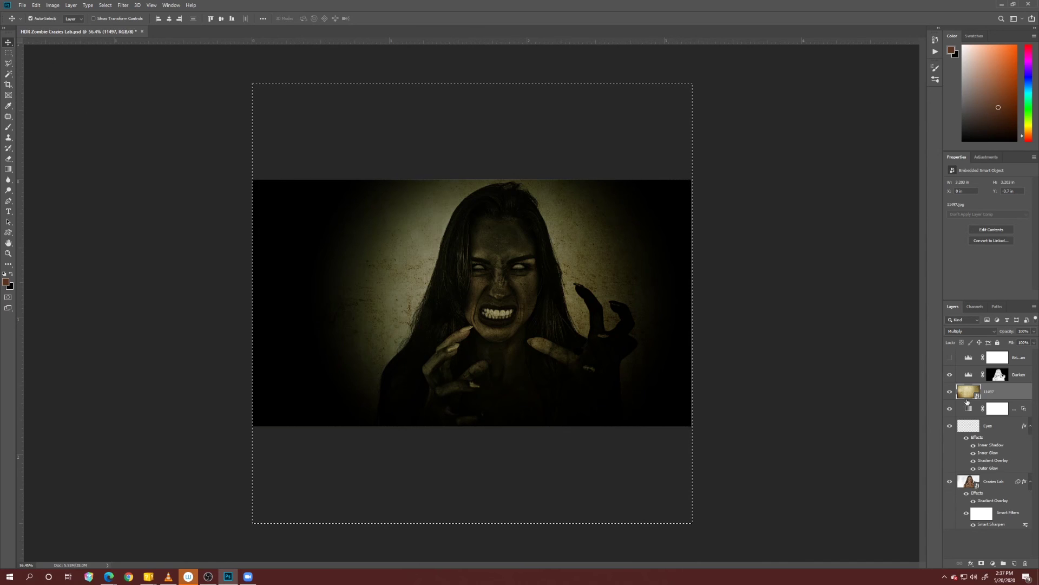
pyautogui.click(829, 320)
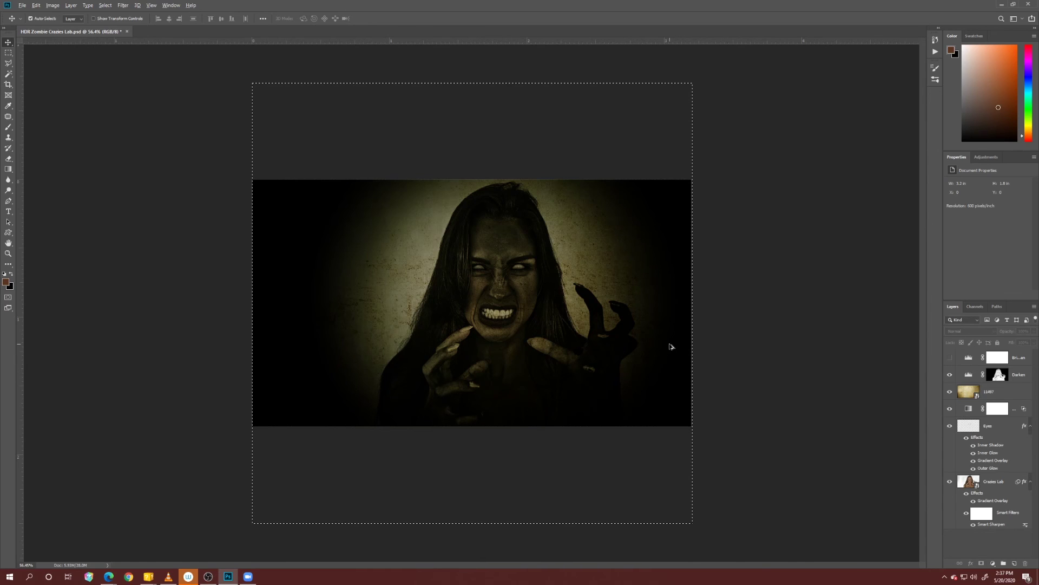
pyautogui.scroll(2, 625, 337)
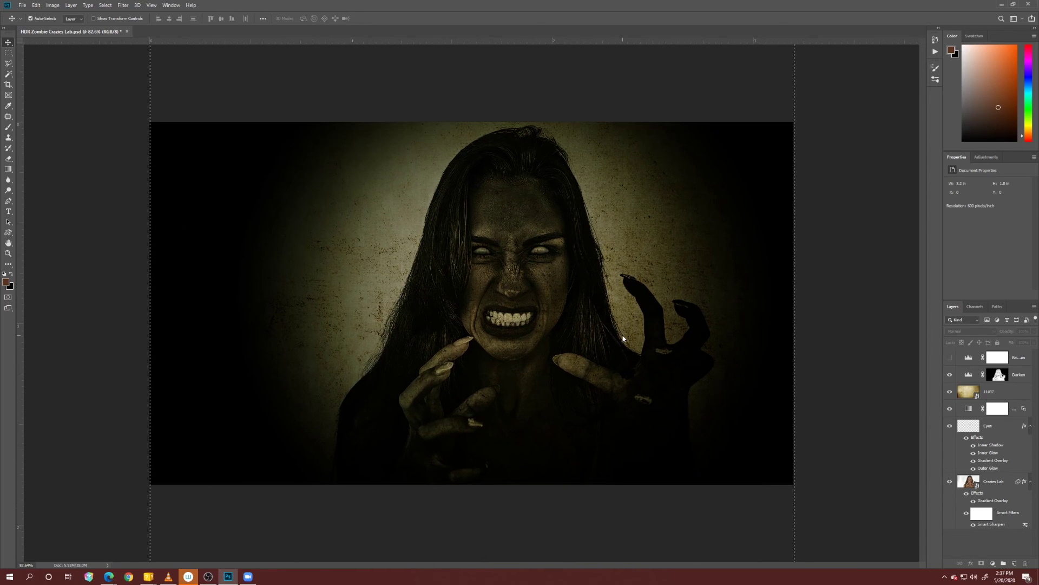
pyautogui.scroll(2, 623, 337)
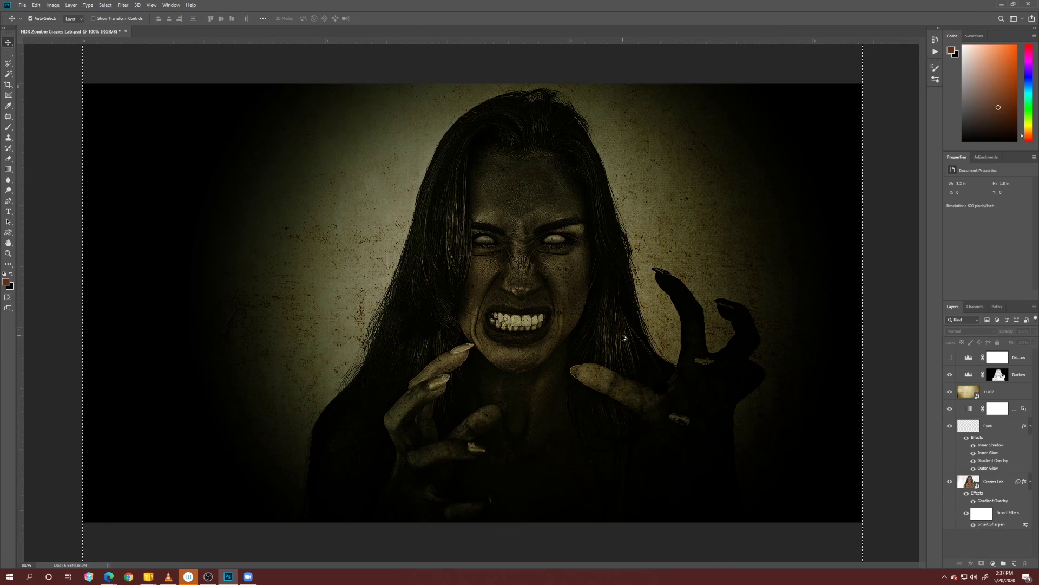
pyautogui.hotkey('ctrl', '0')
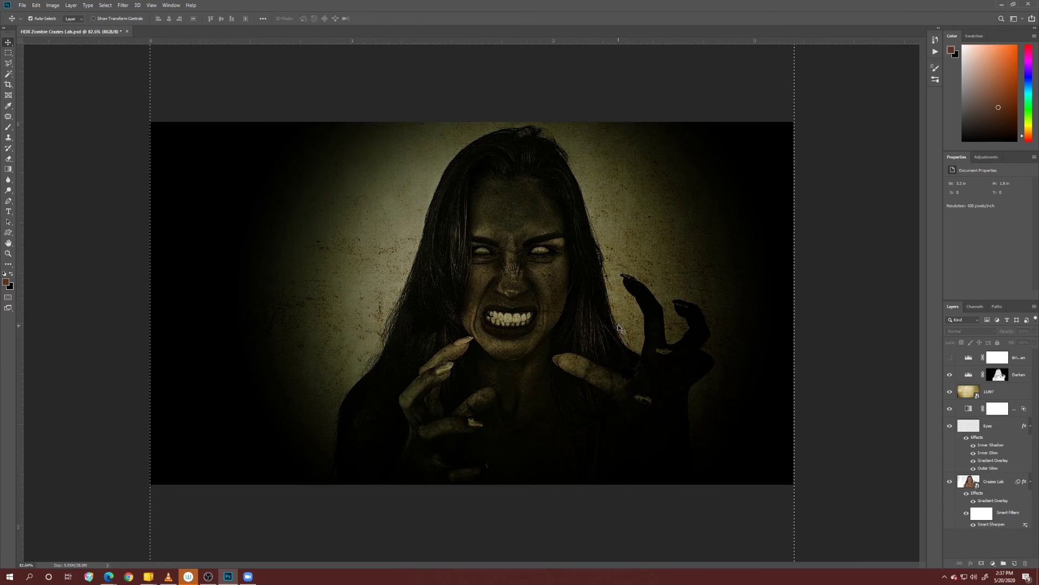